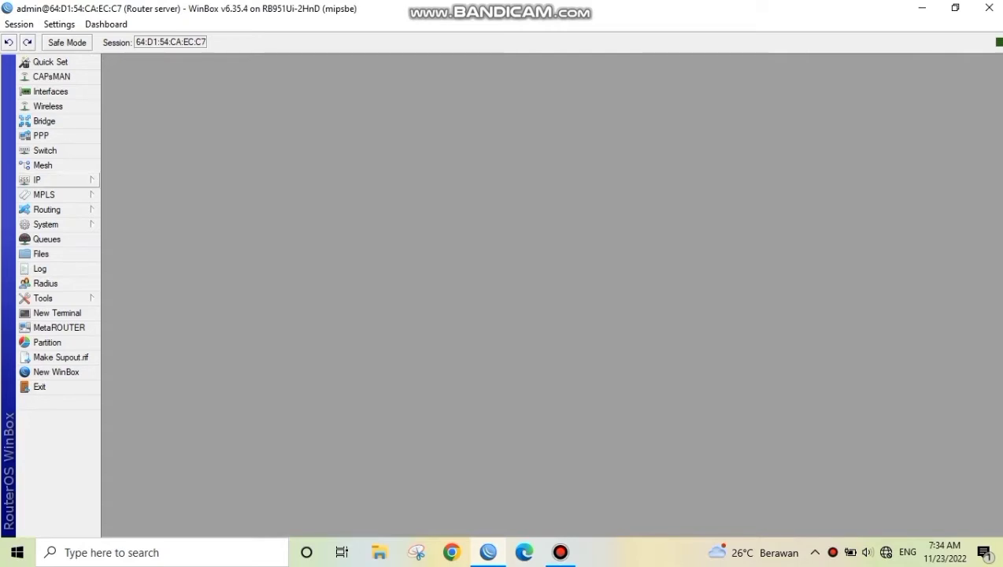
Add a DHCP client on interface ether1 with the default peer DNS, peer NTP and default route options
left_click(57, 180)
left_click(131, 240)
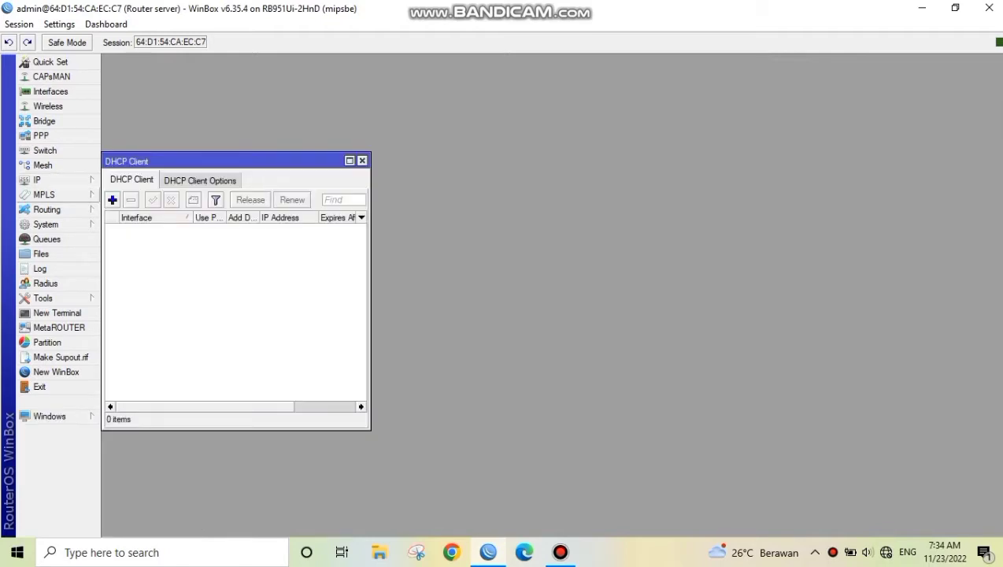
left_click(111, 199)
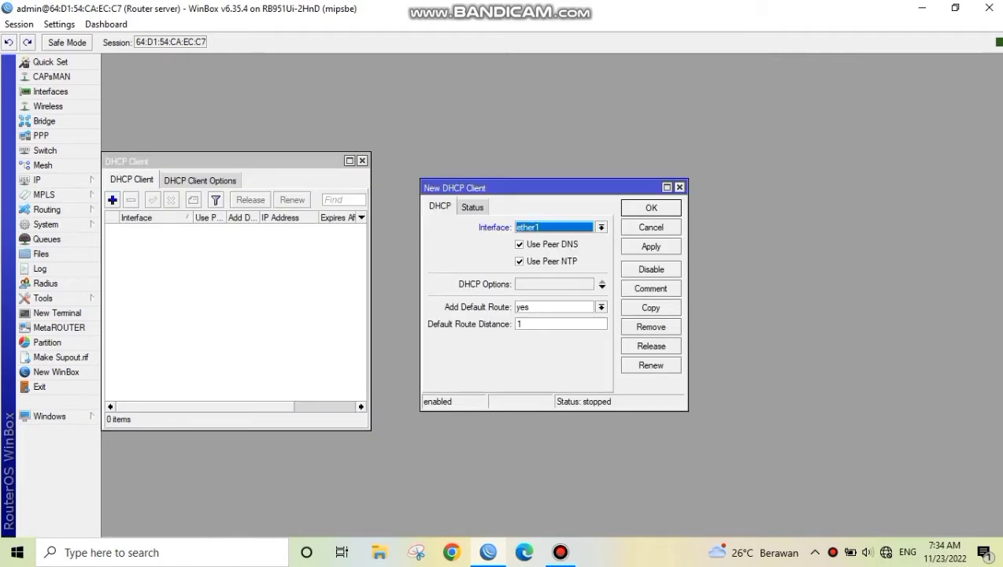
left_click(651, 246)
left_click(652, 208)
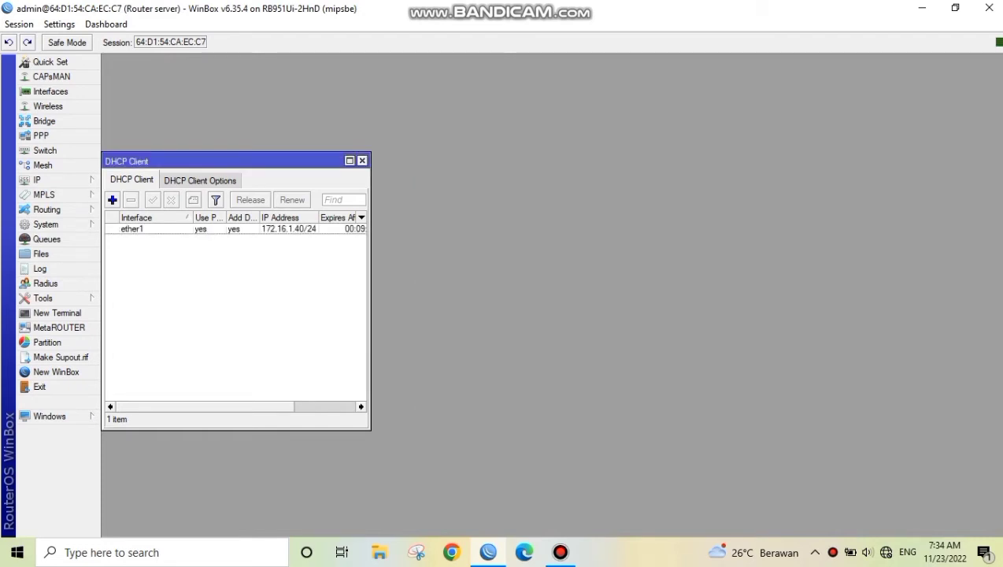
left_click(362, 161)
Start a new entry in the router's IP address list with the address 192.168.100.1
left_click(55, 179)
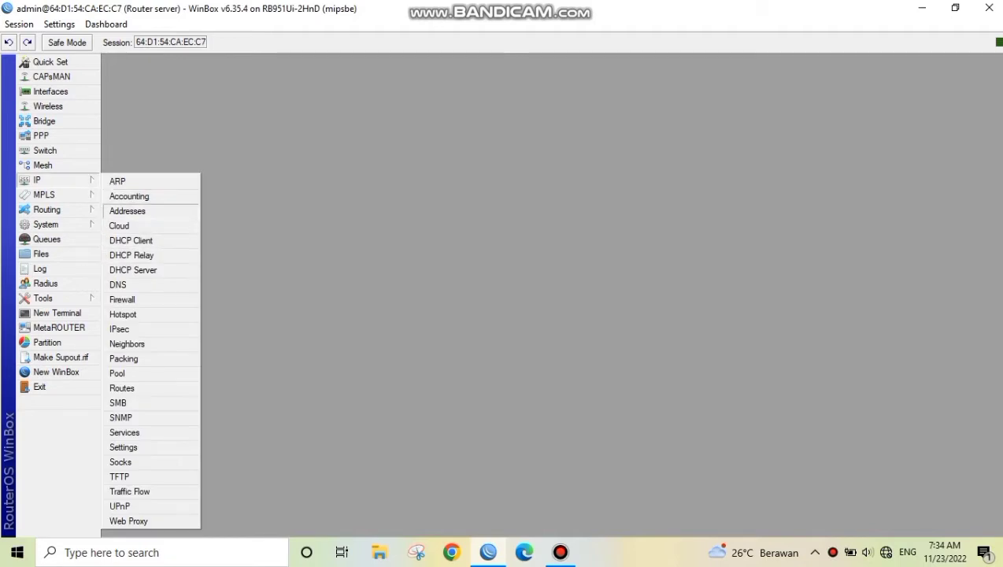
left_click(127, 211)
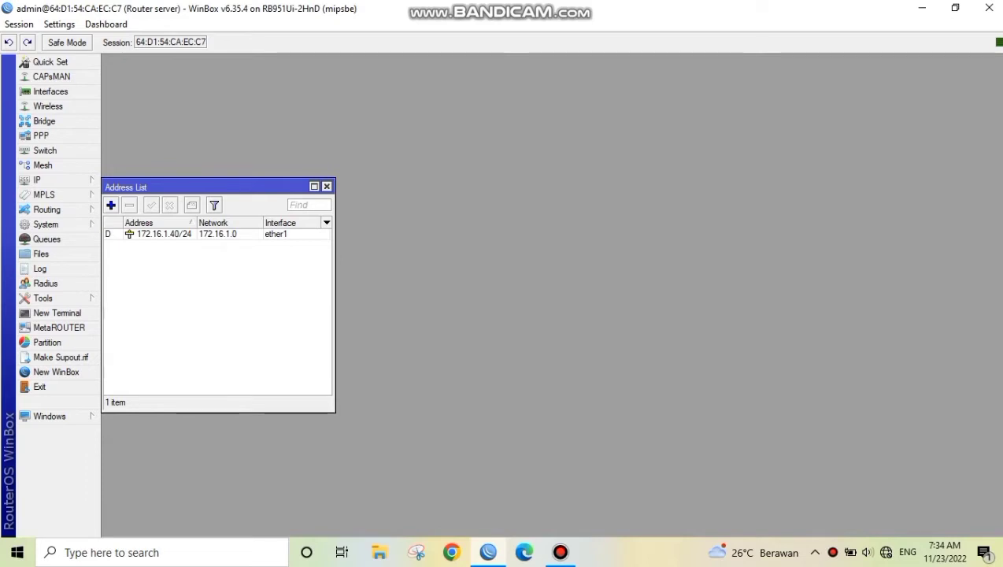
left_click_drag(197, 187, 490, 180)
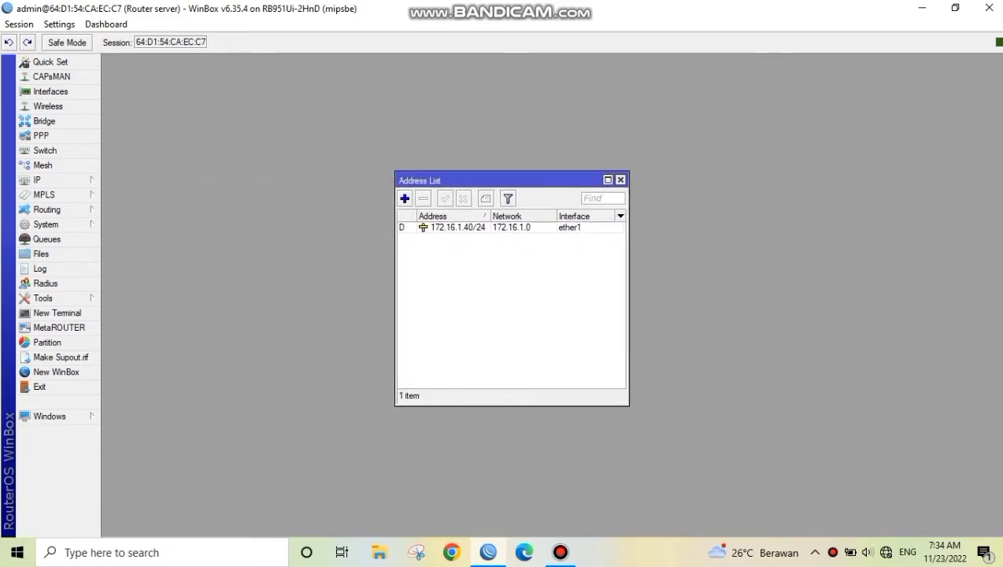
left_click(404, 199)
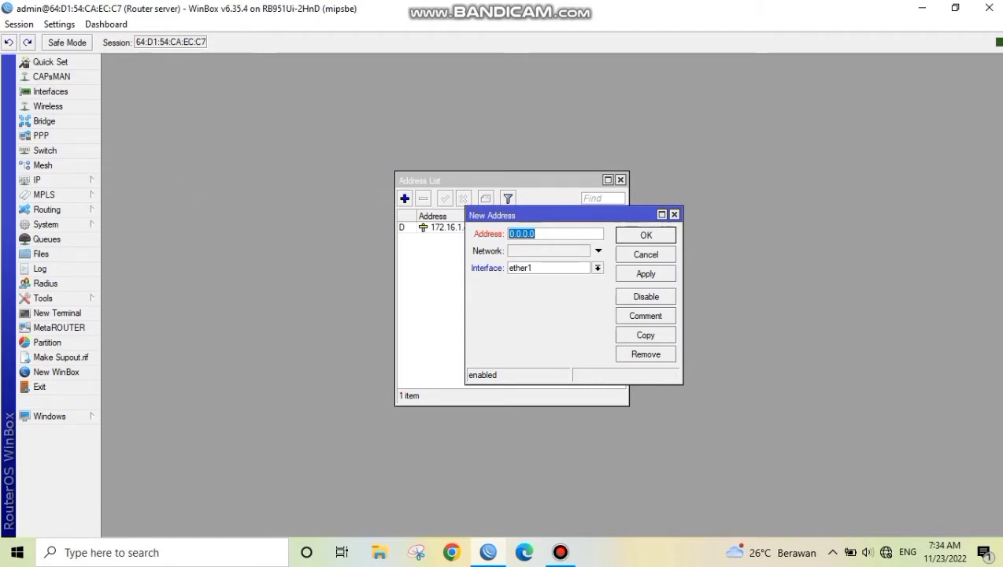
key("BackSpace")
type("192.168.10")
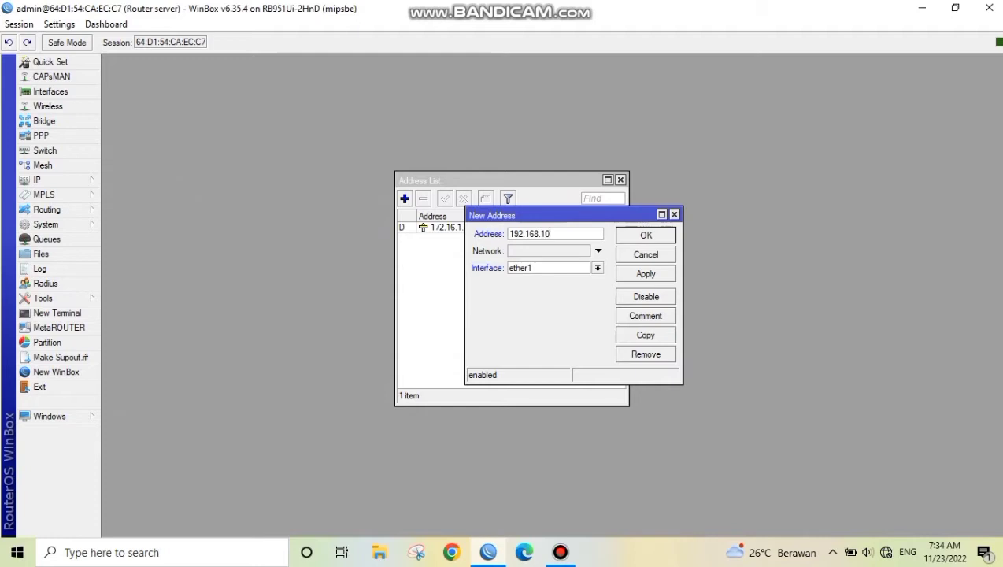
type("0.1")
Assign the new address to interface ether2, append the /25 prefix and save the entry
left_click(598, 268)
left_click(551, 290)
left_click(562, 234)
type("/25")
left_click(646, 273)
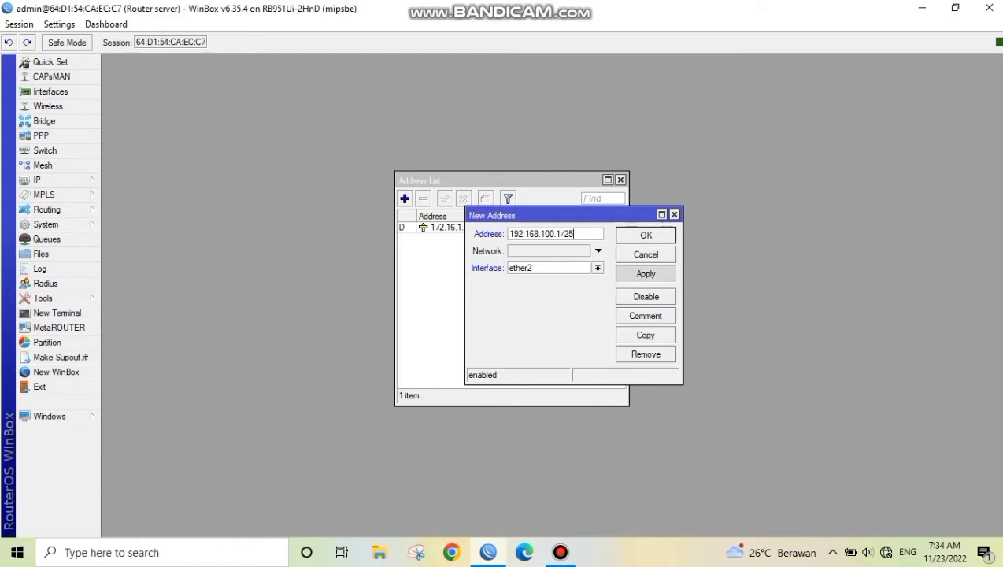
left_click(646, 235)
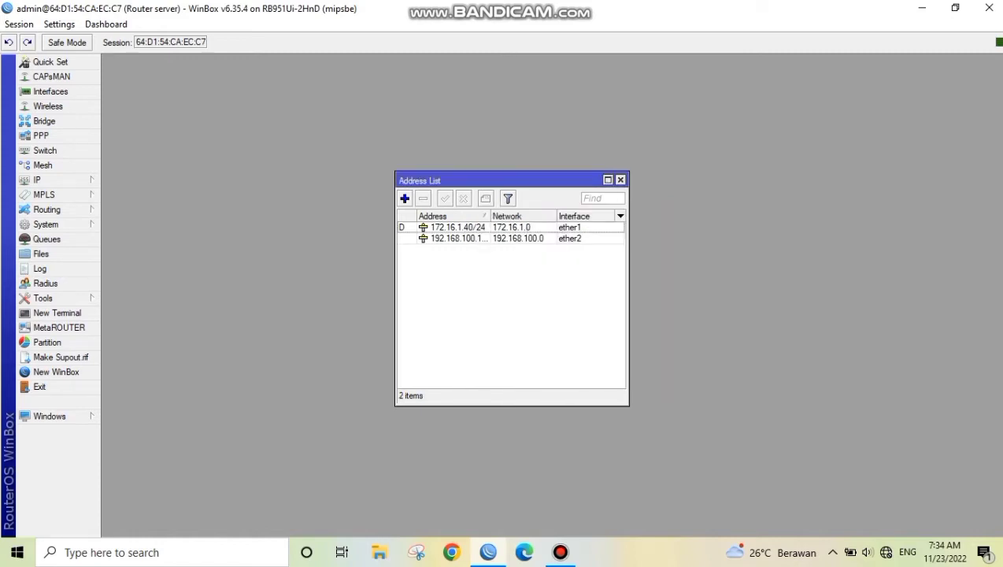
Set the router's DNS servers to 172.16.1.1 and 8.8.8.8 and save the DNS settings
left_click(55, 180)
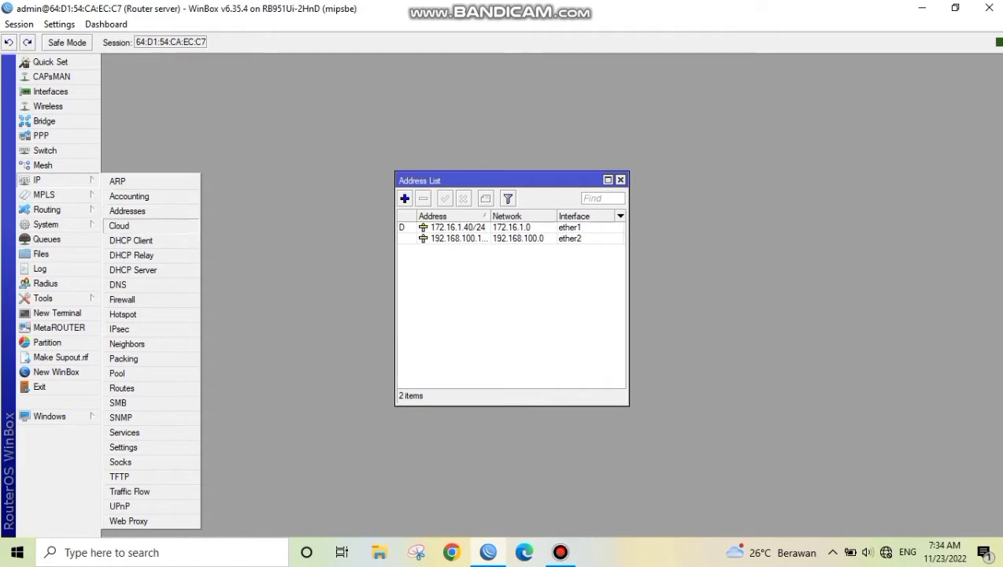
left_click(118, 285)
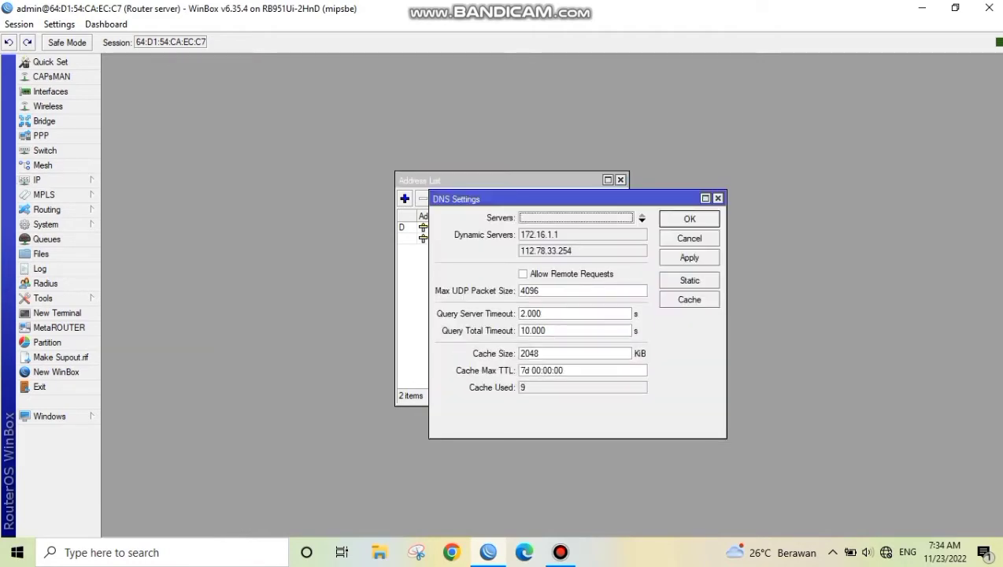
type("1")
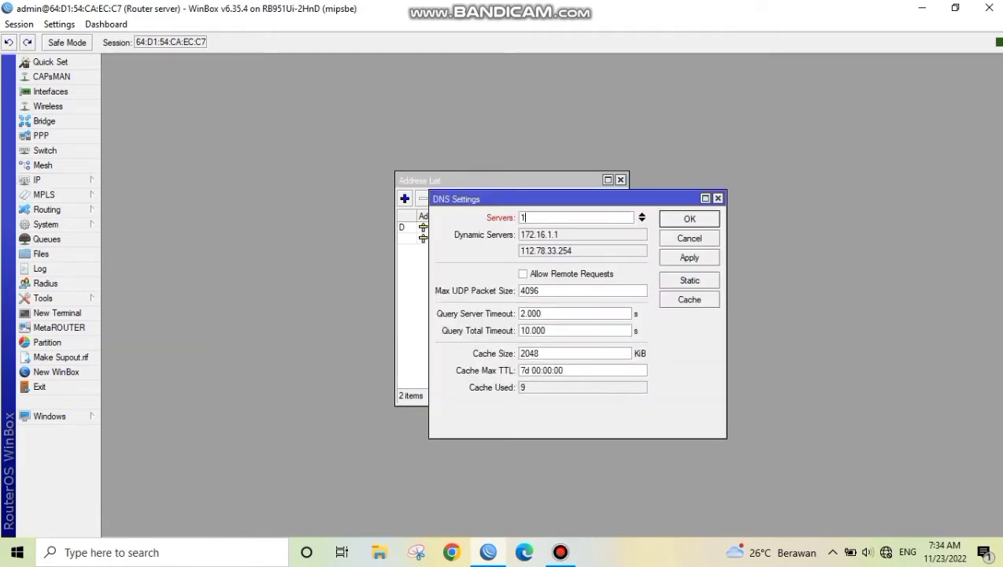
type("72.16.1.1")
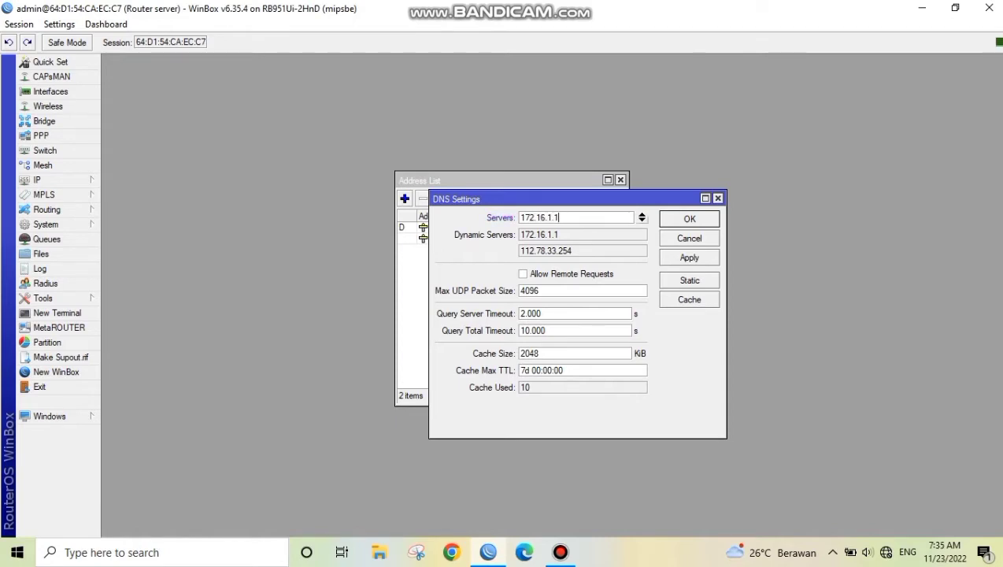
left_click(642, 220)
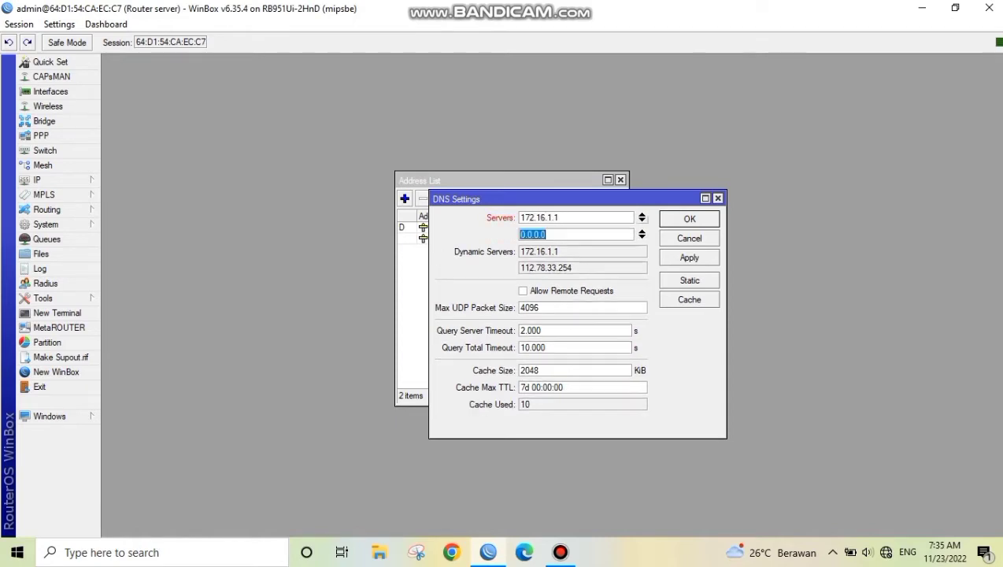
key("BackSpace")
type("8")
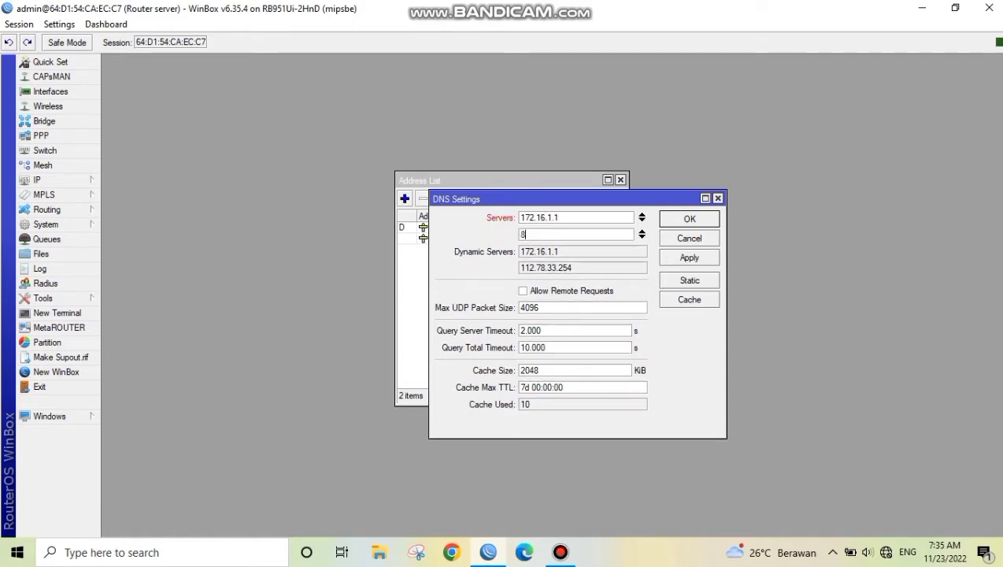
type(".8.8.8")
left_click(689, 257)
left_click(689, 219)
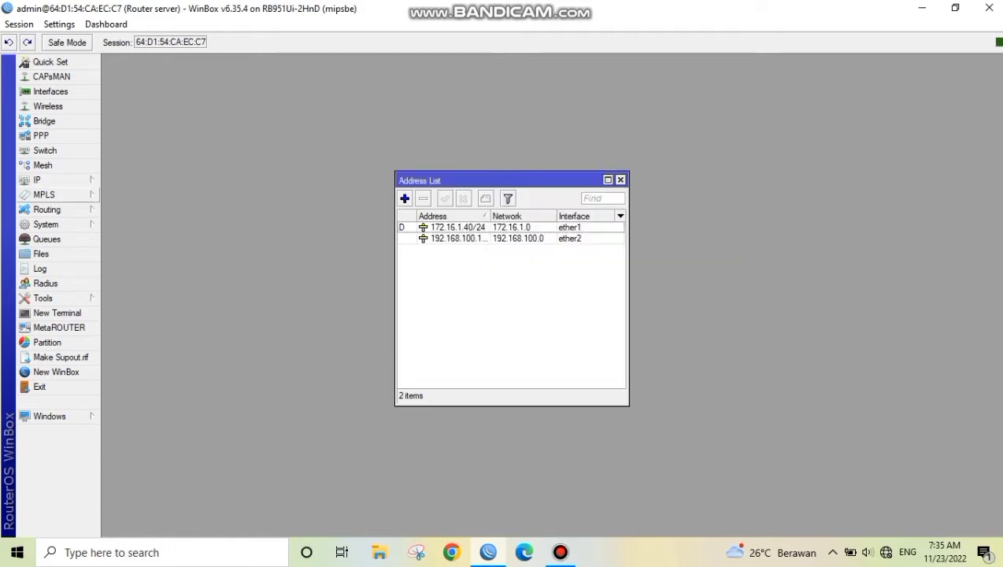
Start a new firewall NAT rule with chain srcnat and out interface ether1
left_click(38, 180)
left_click(122, 300)
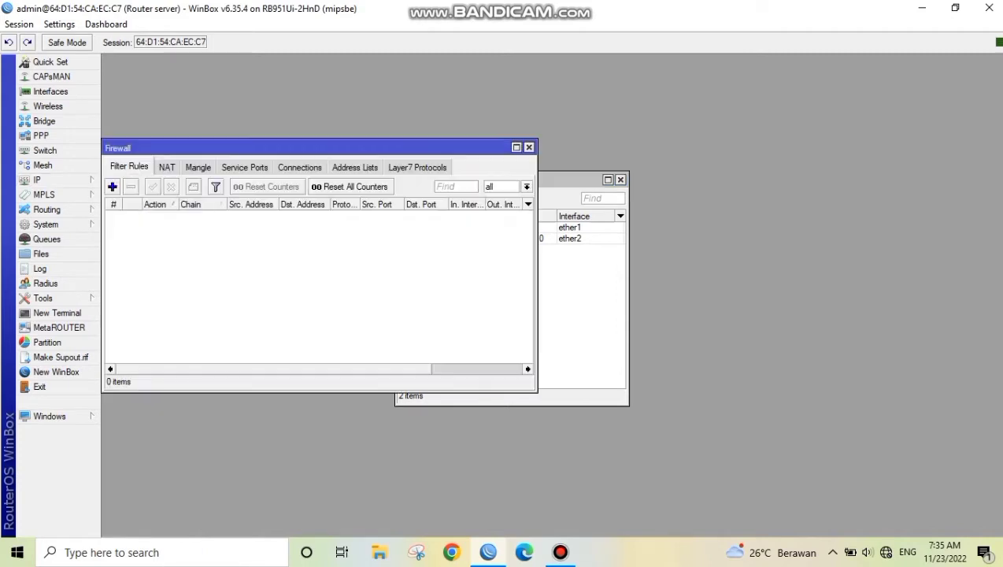
left_click(167, 167)
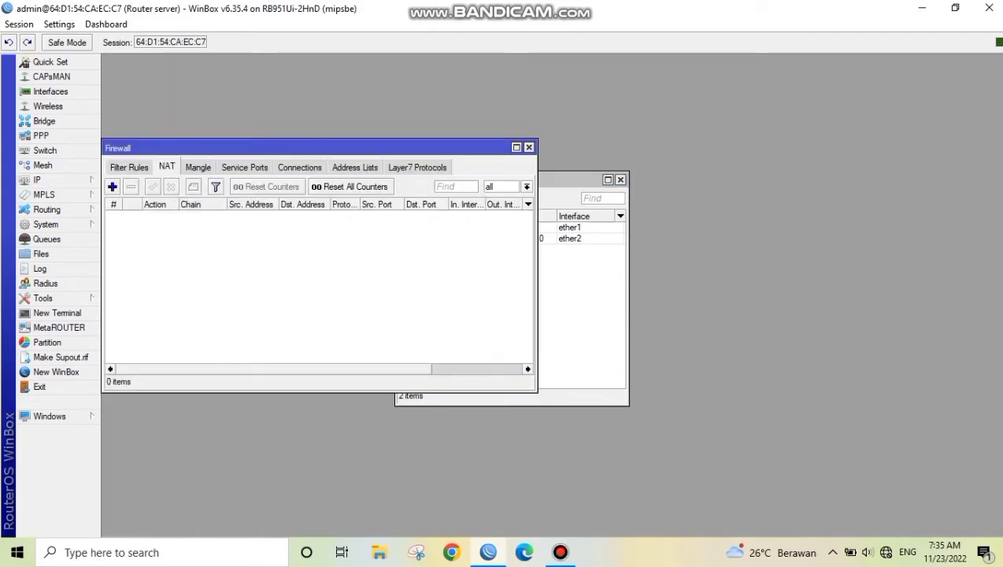
left_click(111, 187)
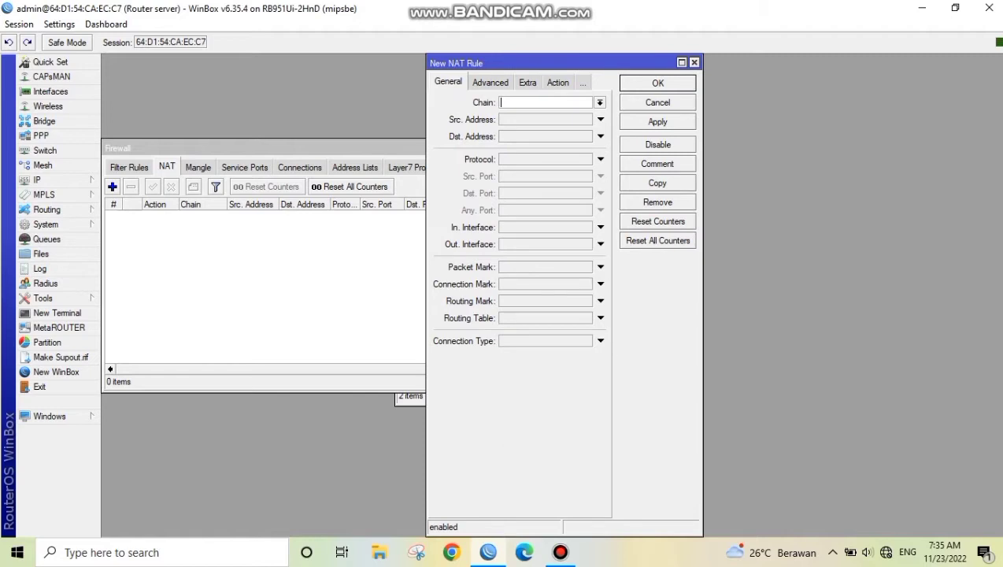
left_click(600, 103)
left_click(543, 123)
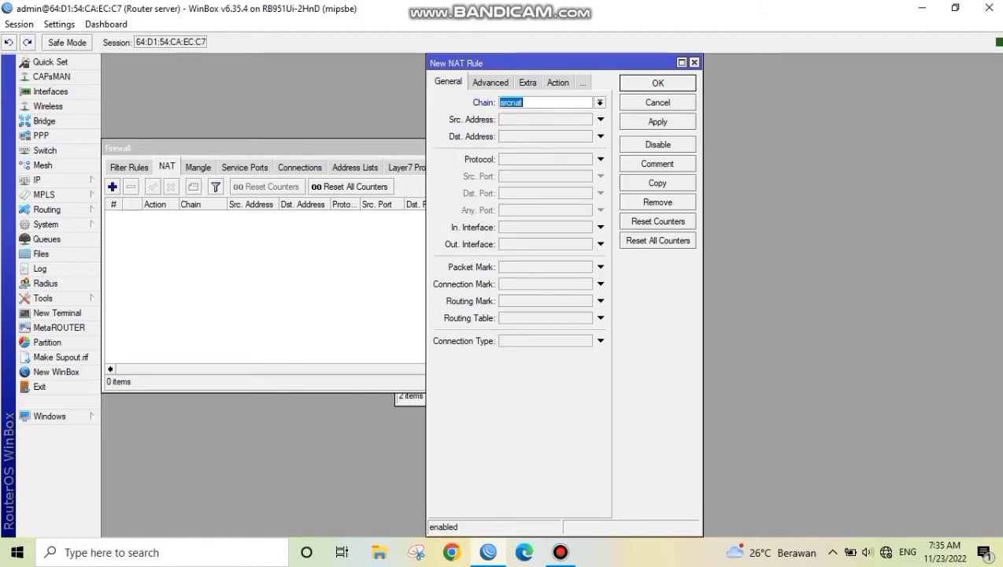
left_click(600, 244)
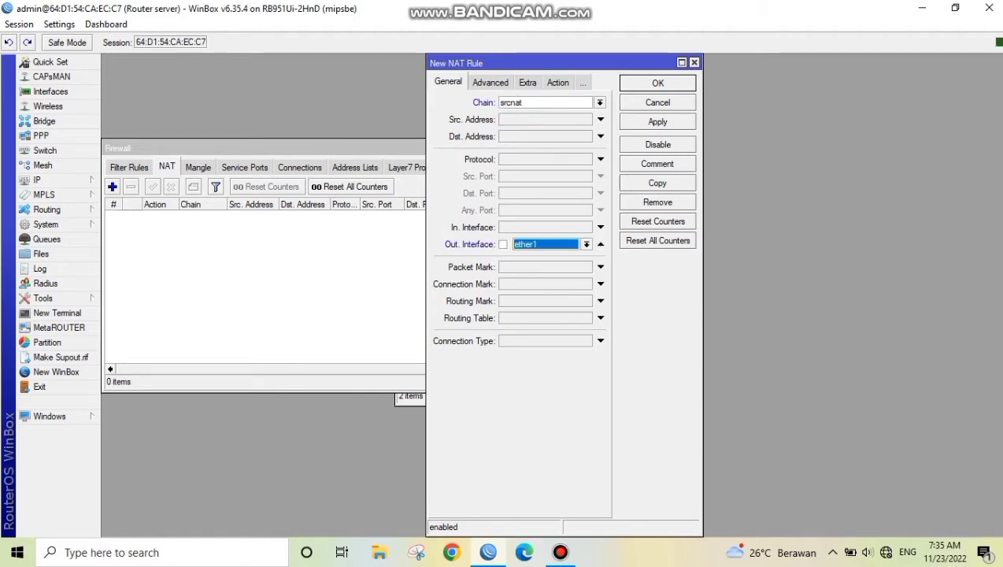
Set the NAT rule's action to masquerade and save the rule
left_click(557, 83)
left_click(601, 102)
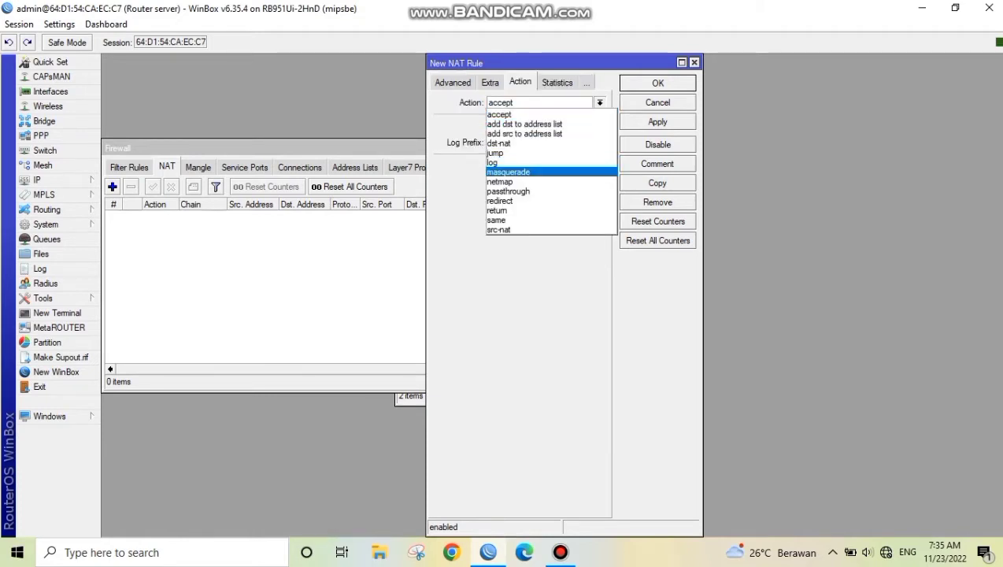
left_click(535, 170)
left_click(658, 122)
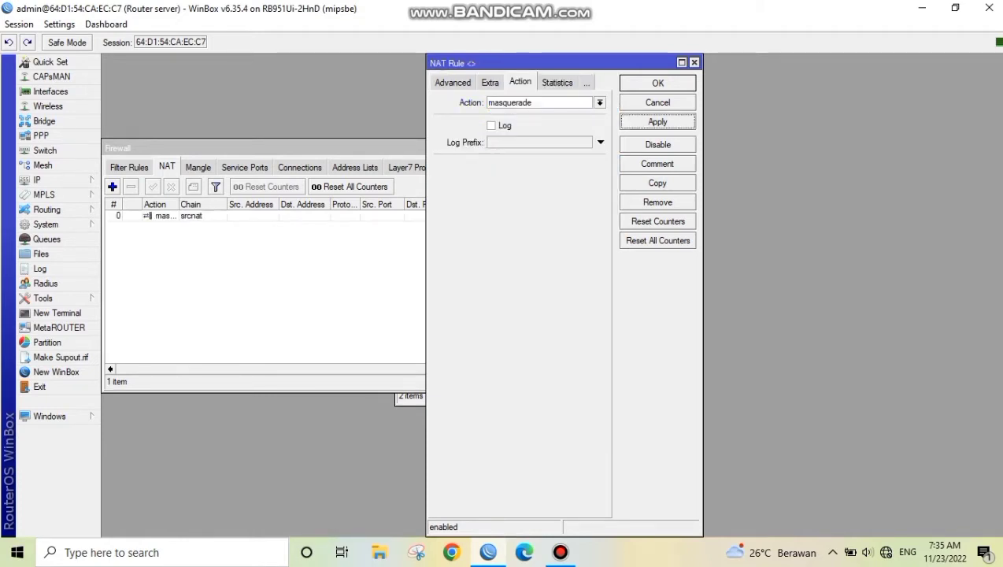
left_click(658, 82)
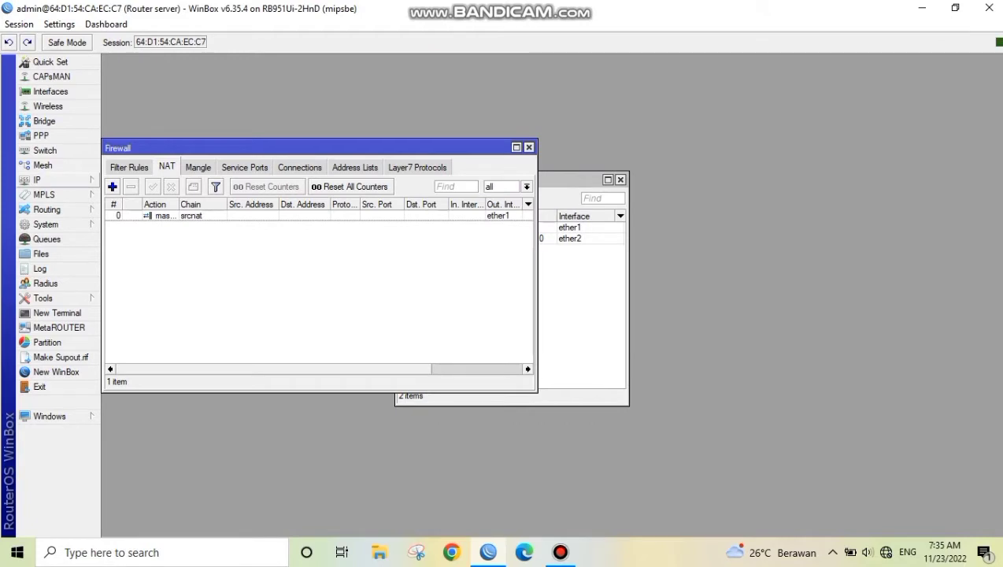
Add a static default route for 0.0.0.0/0 through gateway 172.16.1.1 in the IP route list
left_click(47, 180)
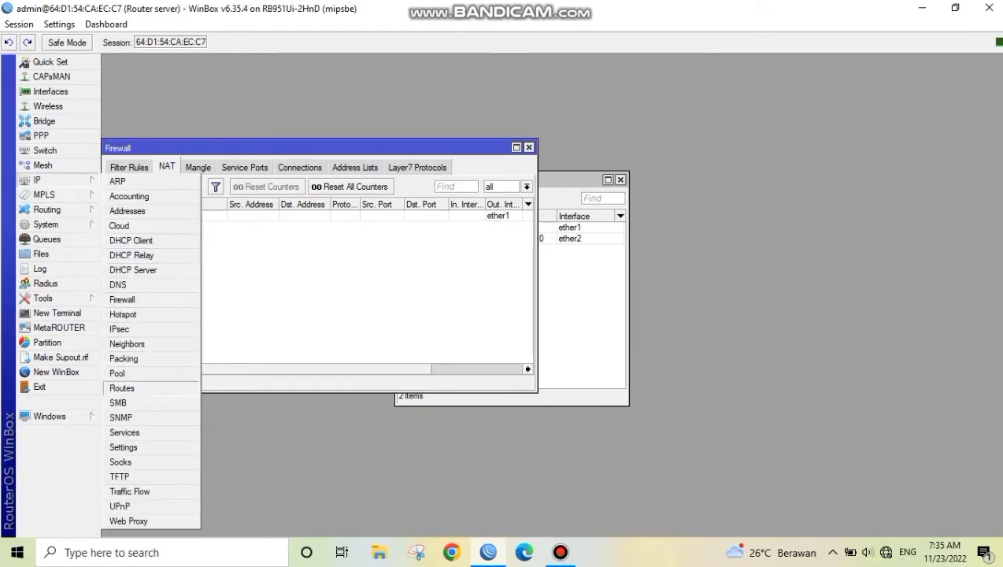
left_click(122, 388)
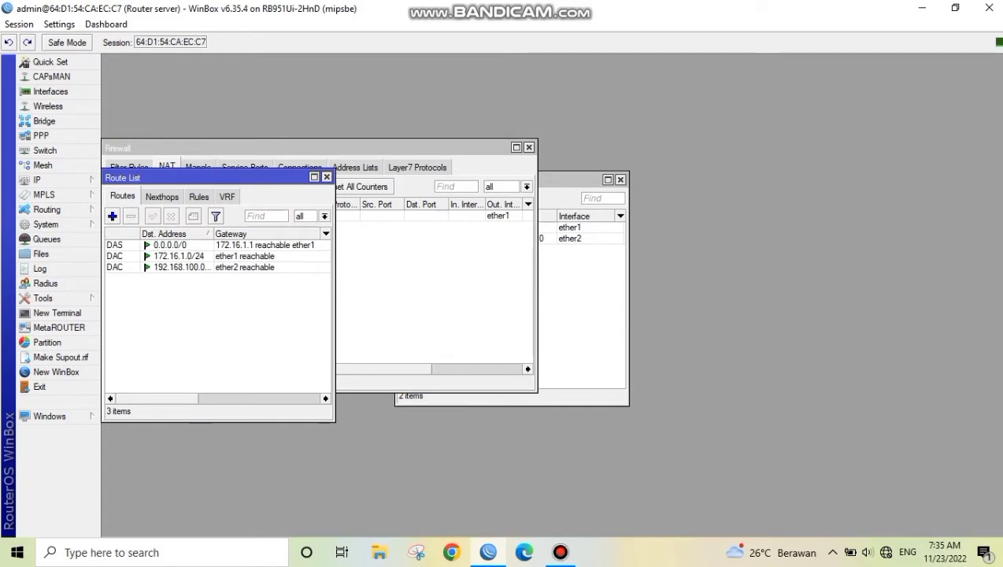
left_click_drag(196, 177, 574, 140)
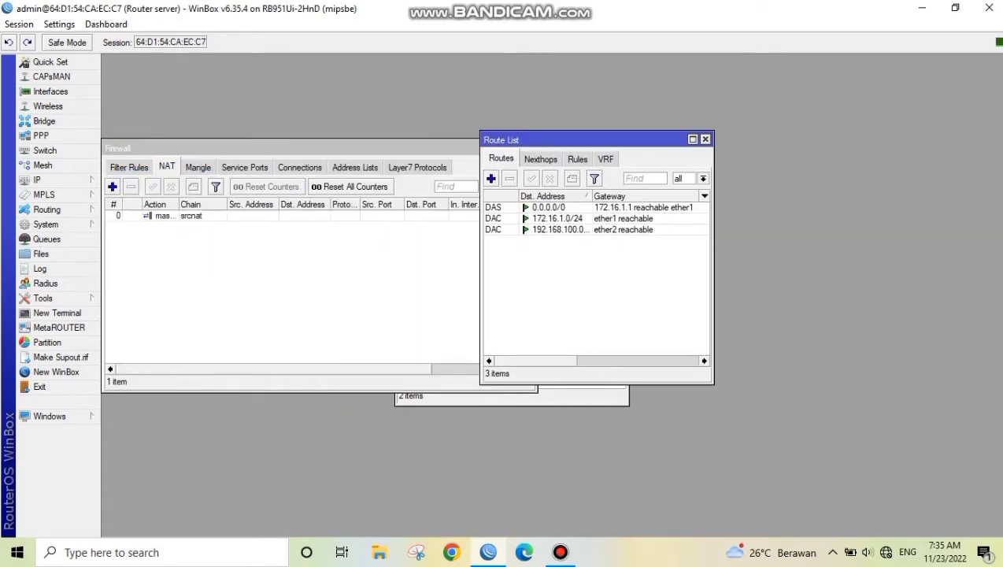
left_click(491, 179)
key("Tab")
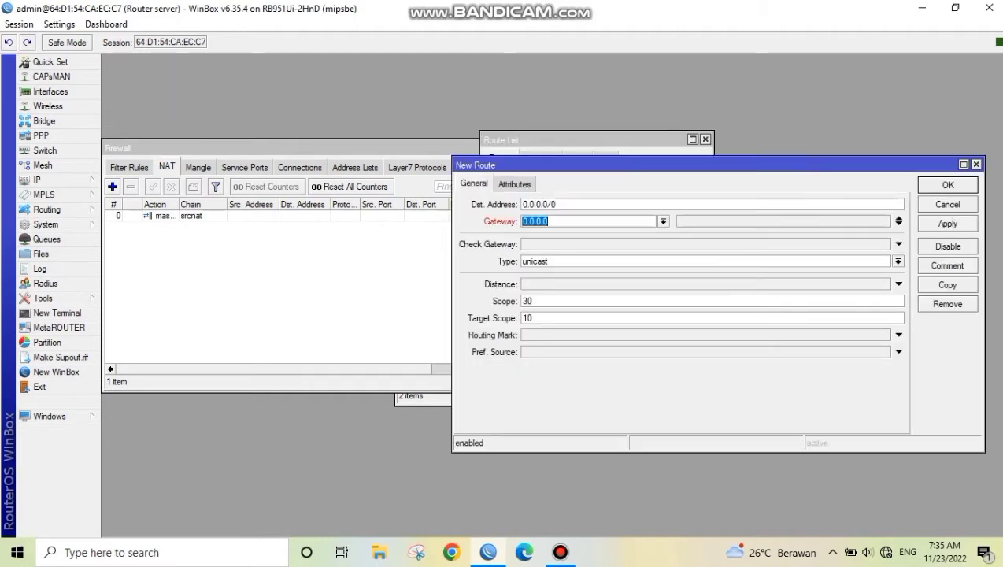
key("BackSpace")
type("172.16.1.1")
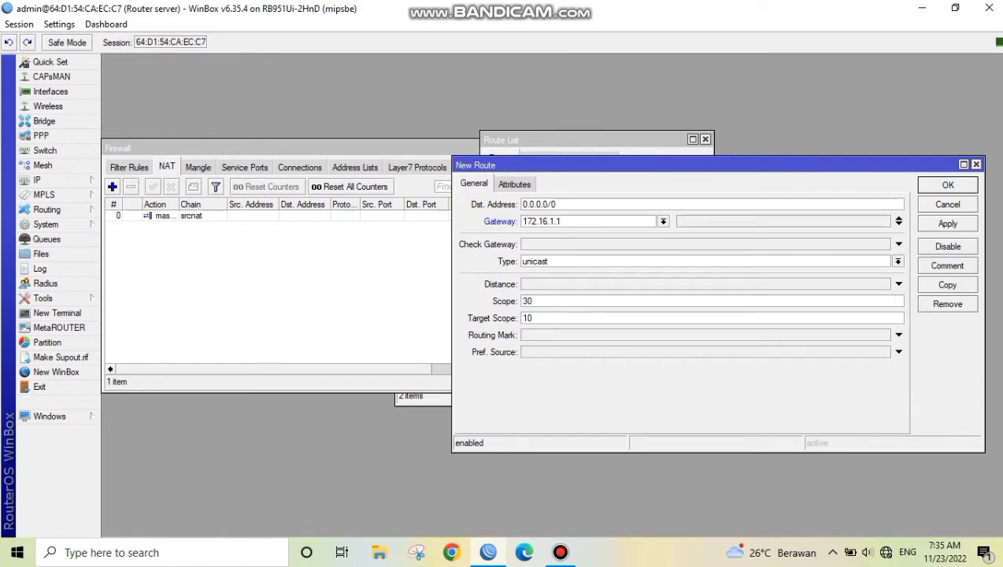
left_click(948, 224)
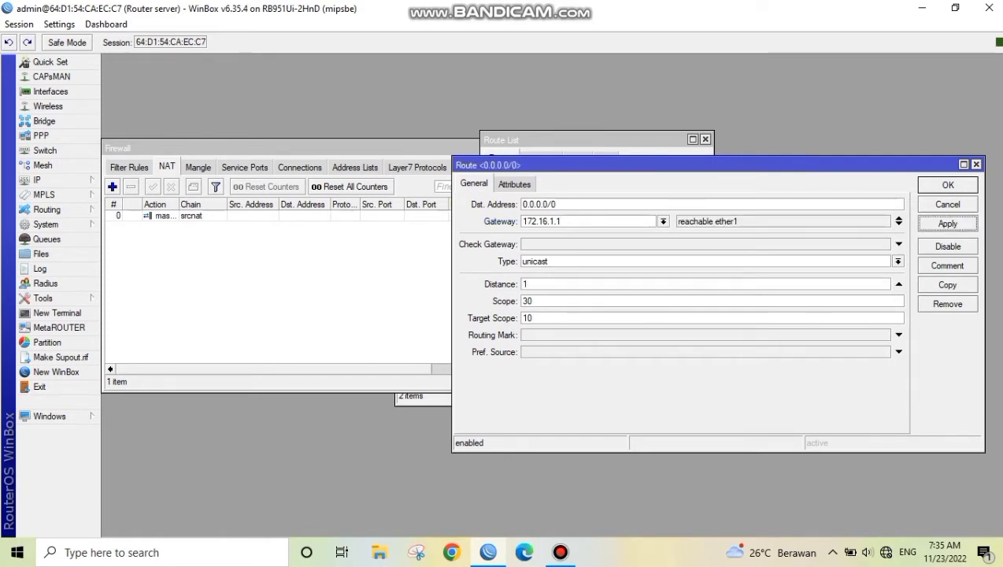
left_click(948, 185)
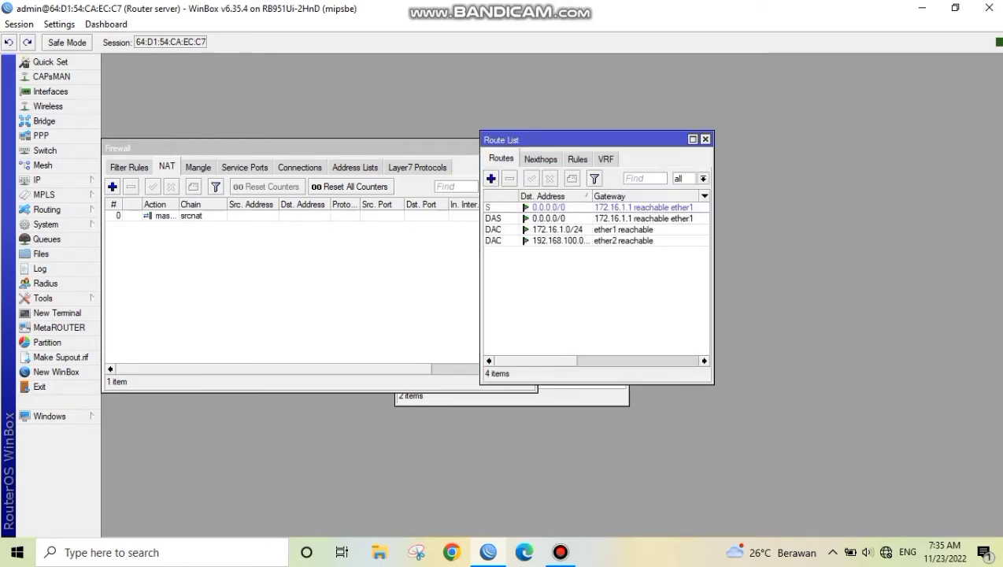
Test the router's internet connection by pinging google.com in a new terminal, stopping after a few replies
left_click(57, 313)
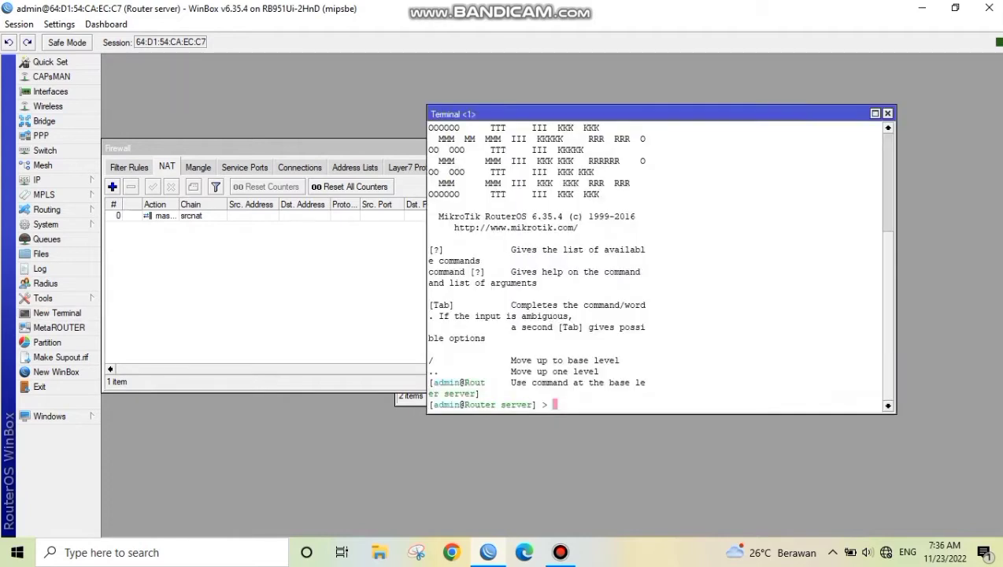
type("ping google.com")
key("Return")
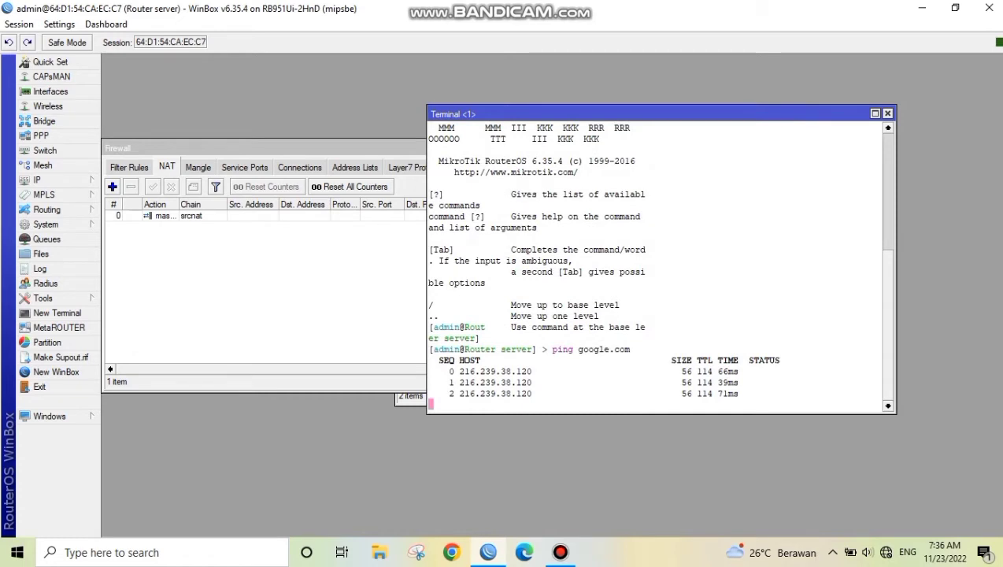
key("ctrl+c")
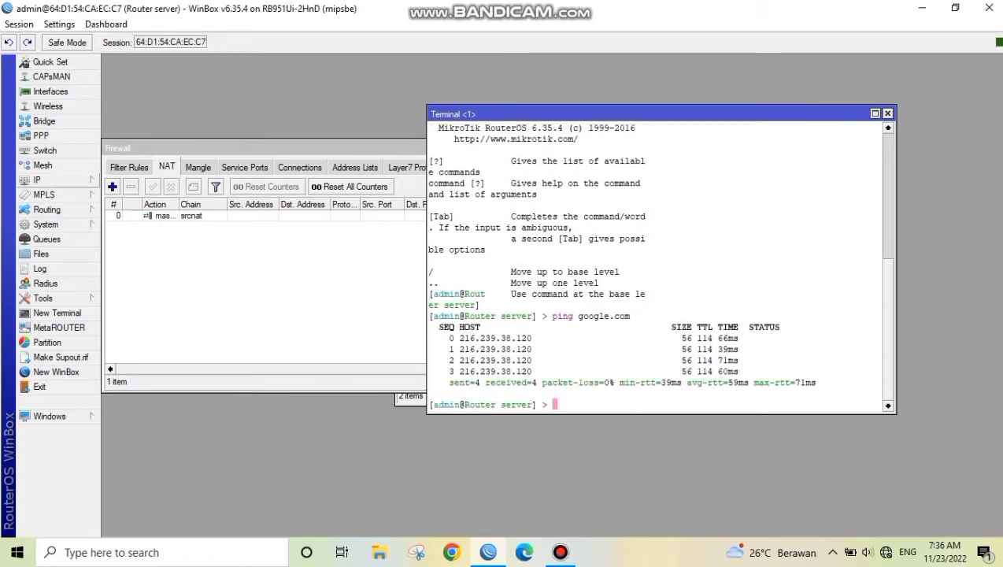
Start DHCP server setup on ether2, accepting address space 192.168.100.0/25 and gateway 192.168.100.1
left_click(47, 180)
left_click(132, 269)
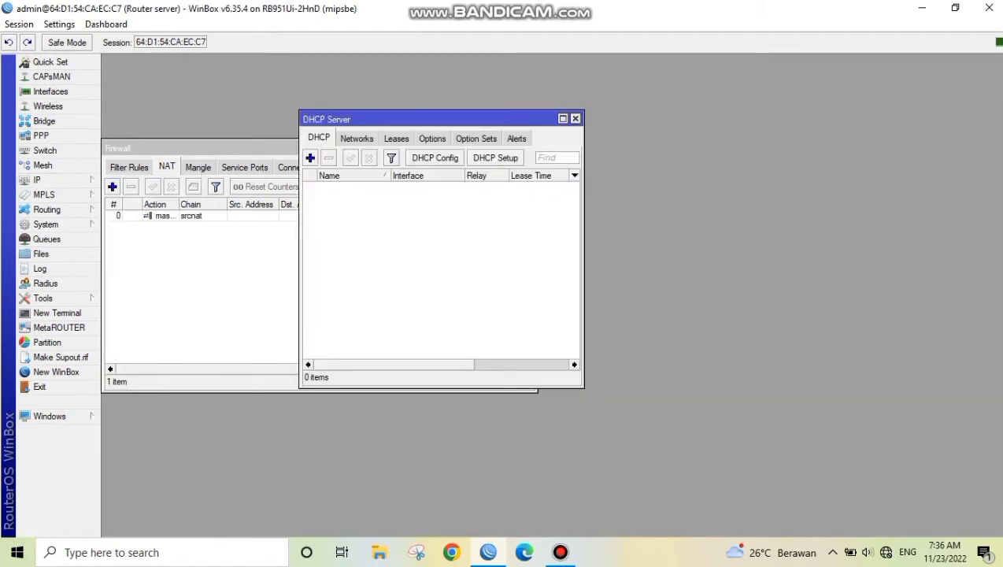
left_click(496, 158)
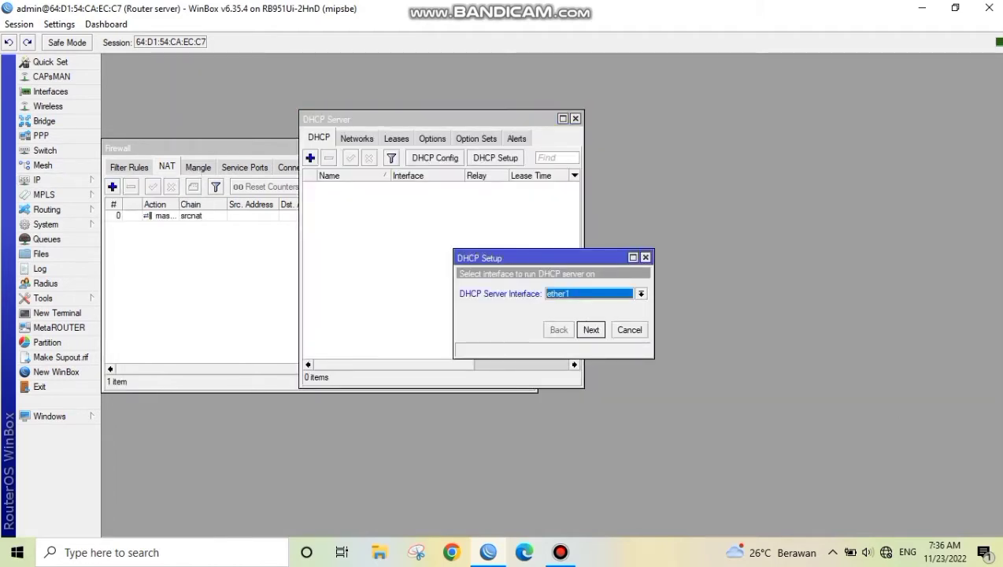
left_click(641, 293)
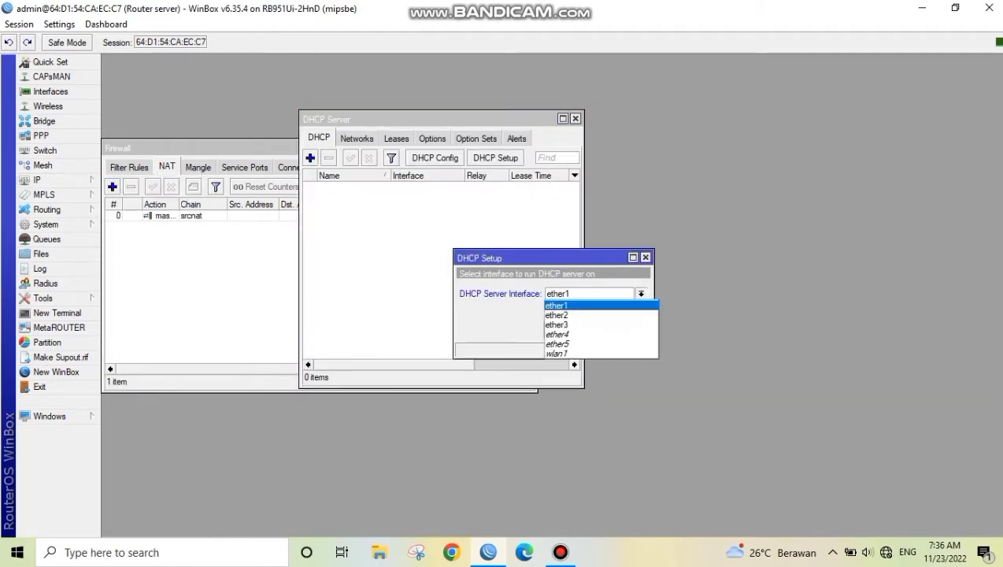
left_click(590, 325)
left_click(641, 294)
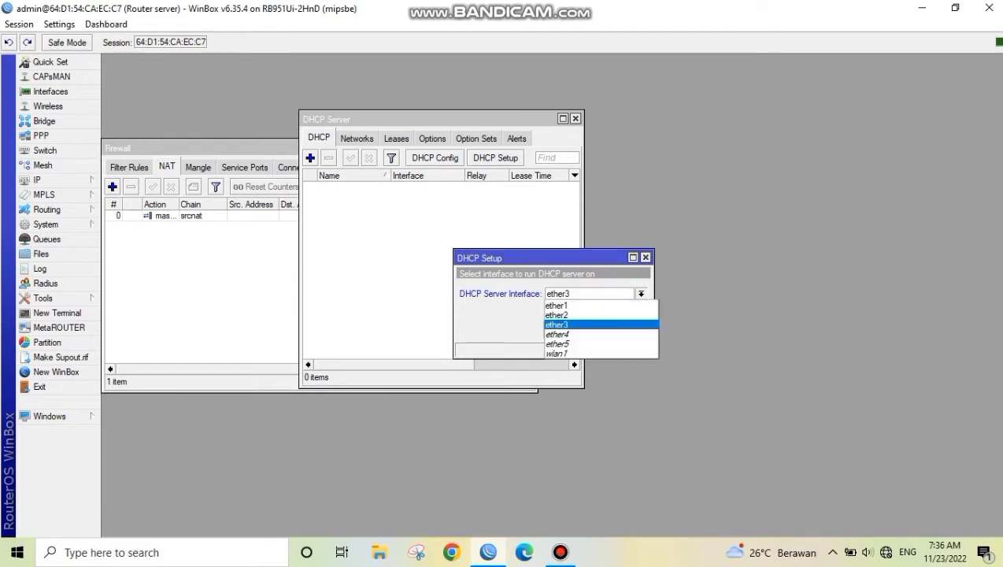
left_click(590, 316)
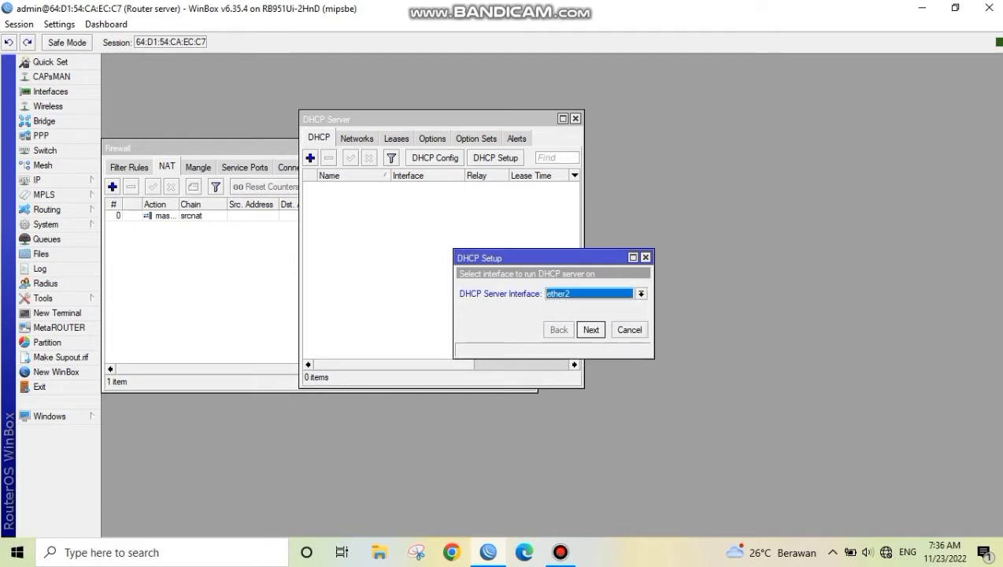
left_click(590, 330)
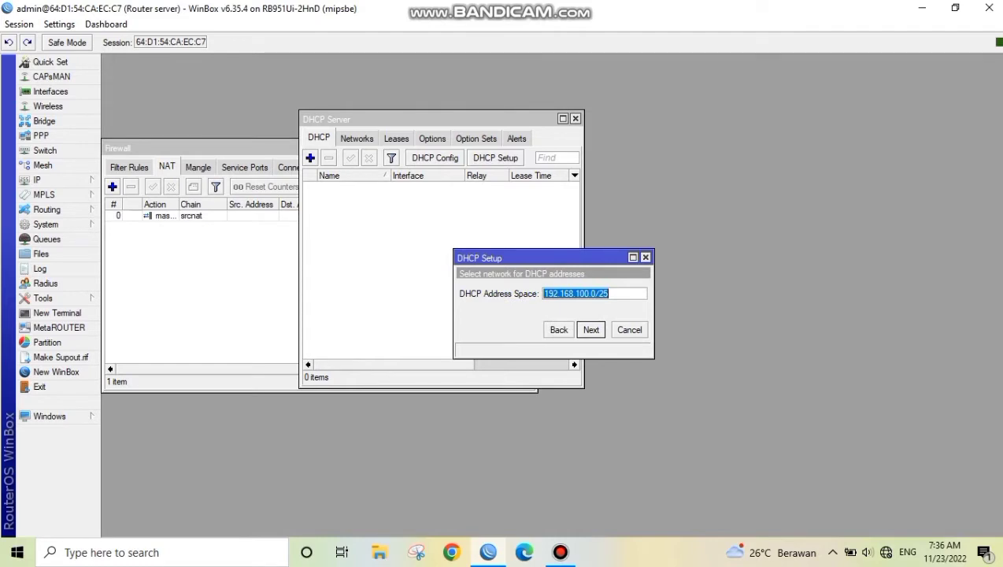
key("Return")
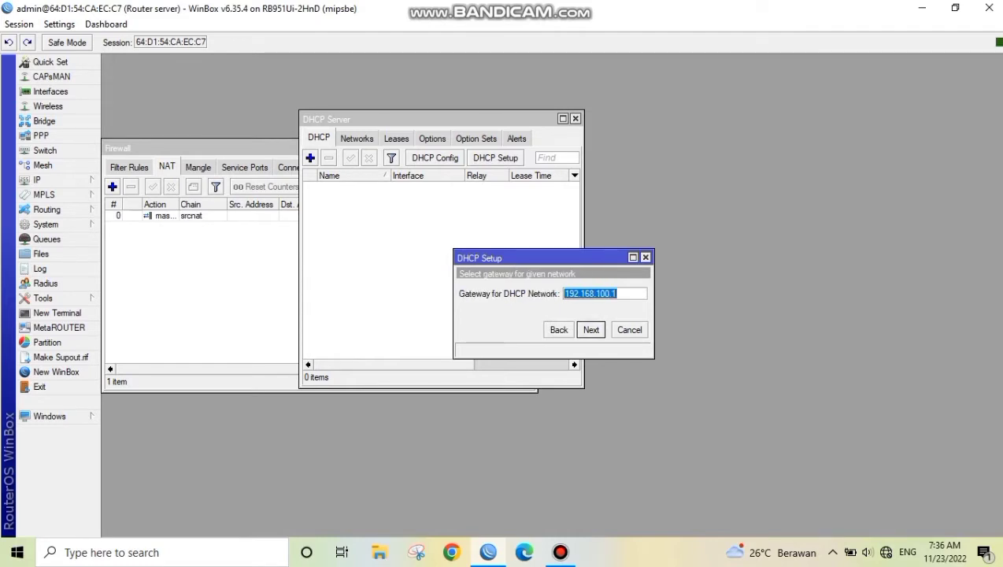
key("Return")
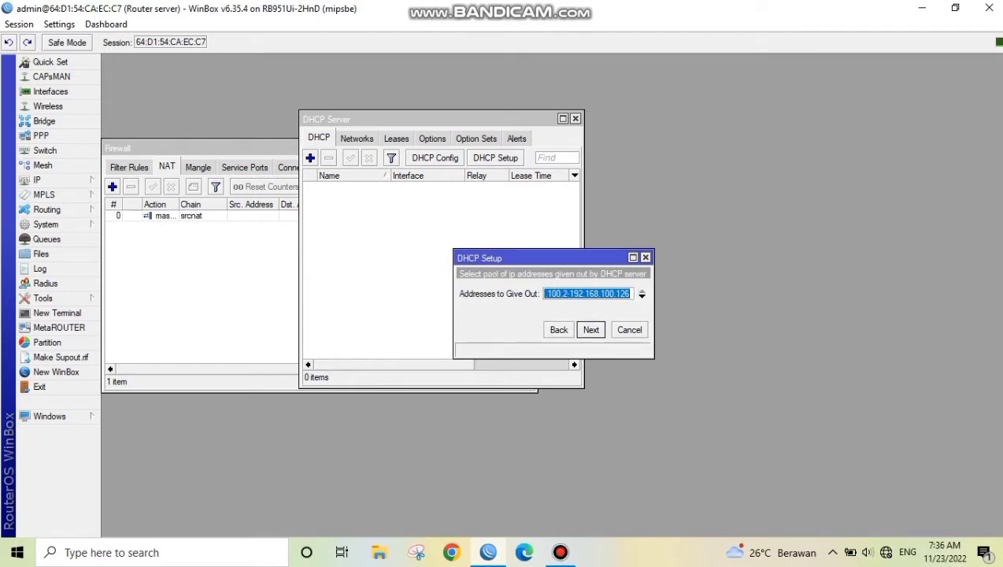
End the DHCP address pool at 192.168.100.60 and finish the setup with the proposed DNS servers and lease time
key("Left")
key("Right")
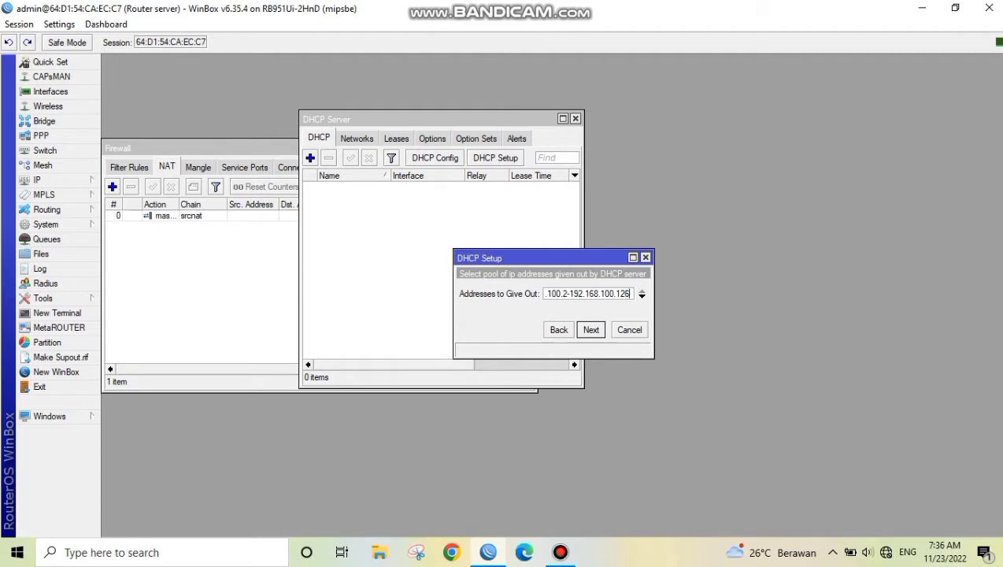
key("BackSpace")
key("BackSpace")
key("BackSpace")
type("60")
key("Return")
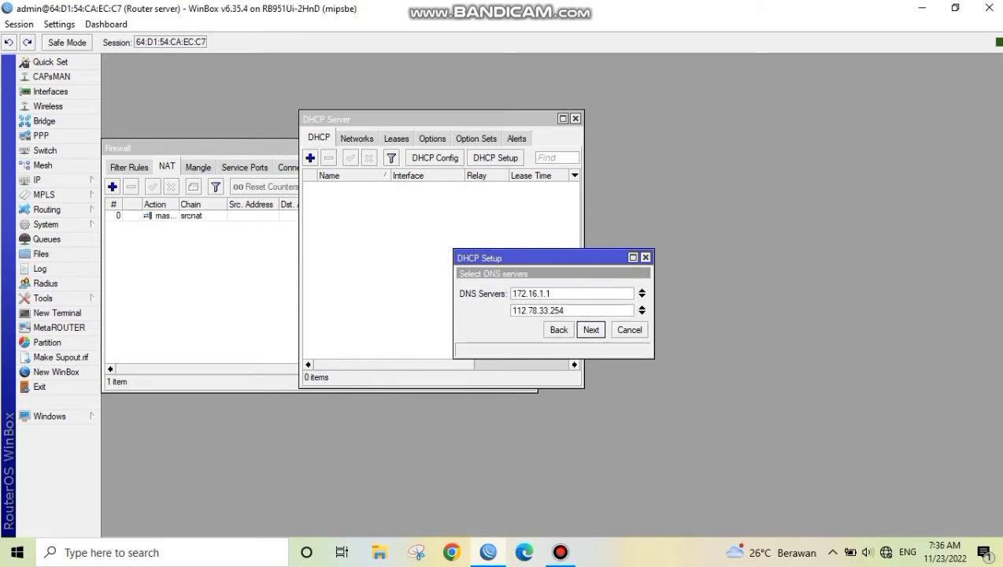
key("Return")
key("Return")
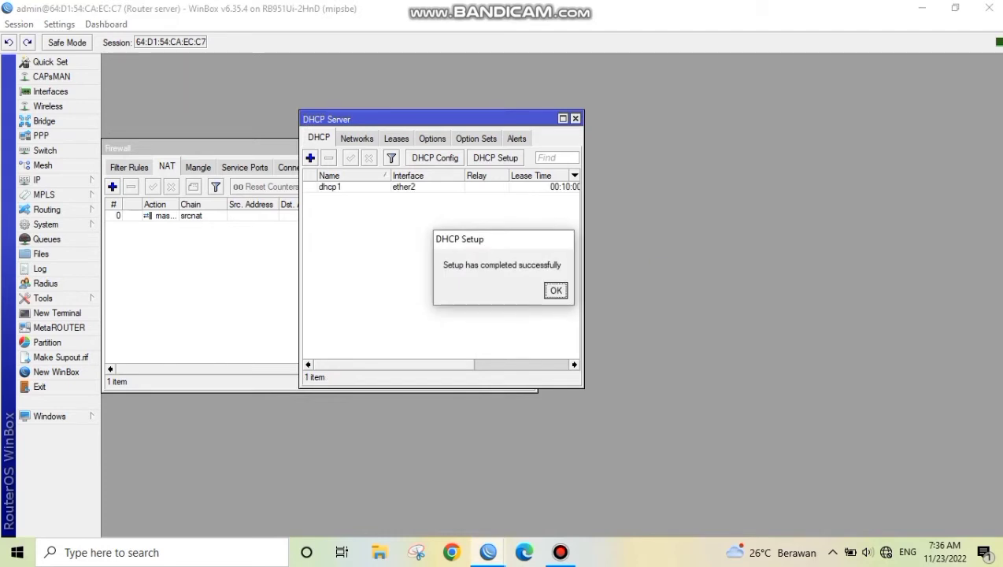
key("Return")
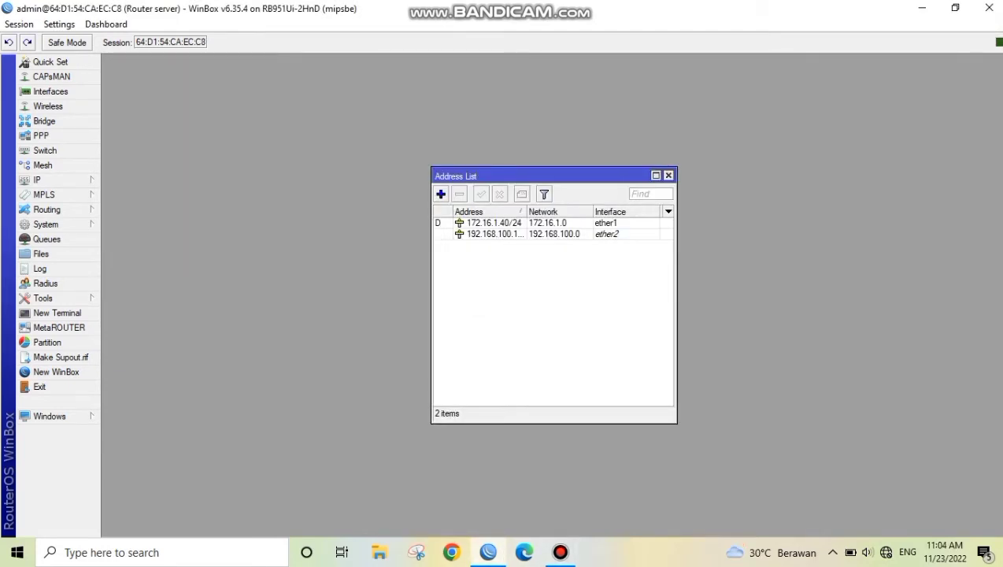
Start a new entry in the IP address list with the address 192.168.30.1/24
left_click(441, 193)
left_click(535, 234)
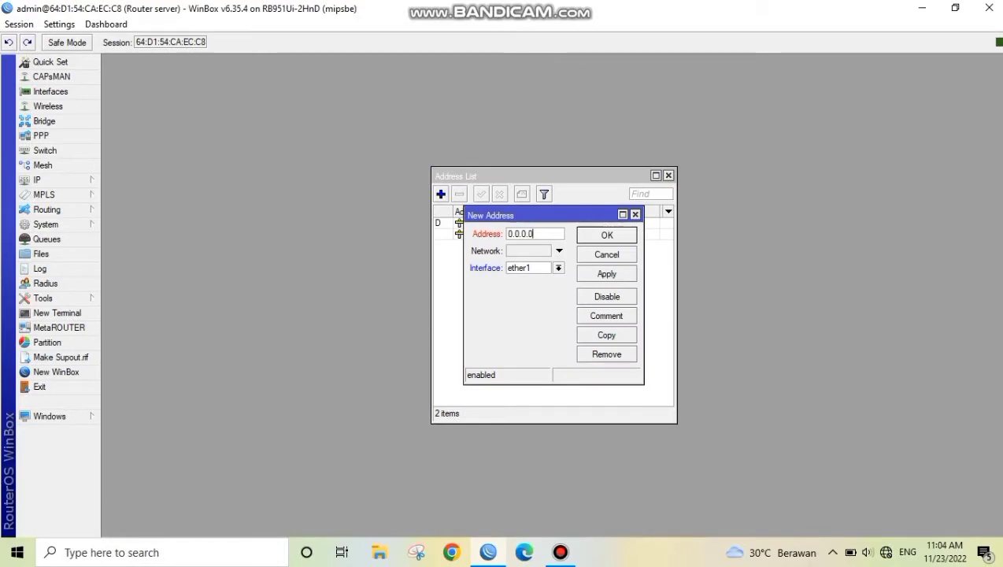
key("BackSpace")
key("BackSpace")
key("BackSpace")
key("BackSpace")
key("BackSpace")
key("BackSpace")
key("BackSpace")
type("192.168.")
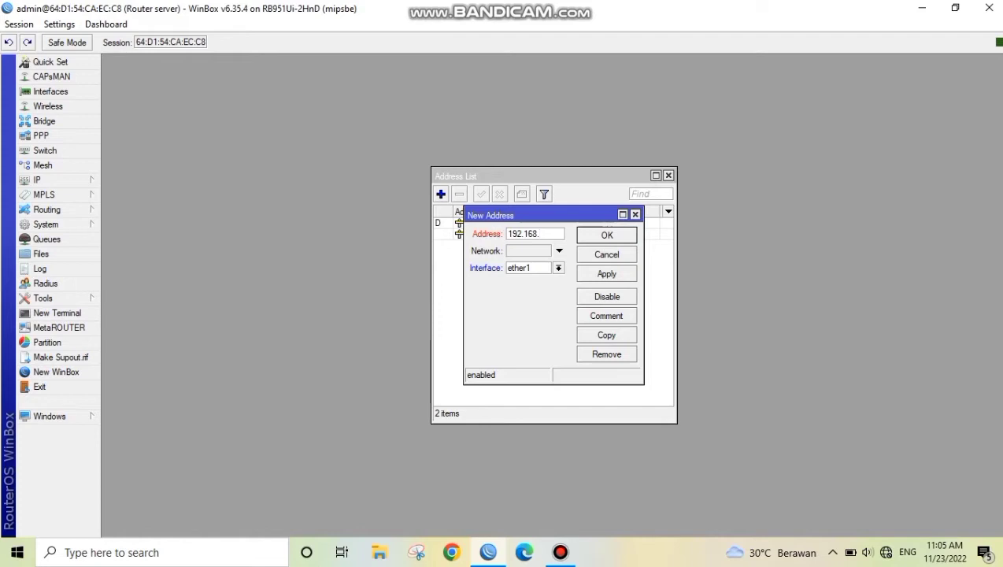
type("30.1/24")
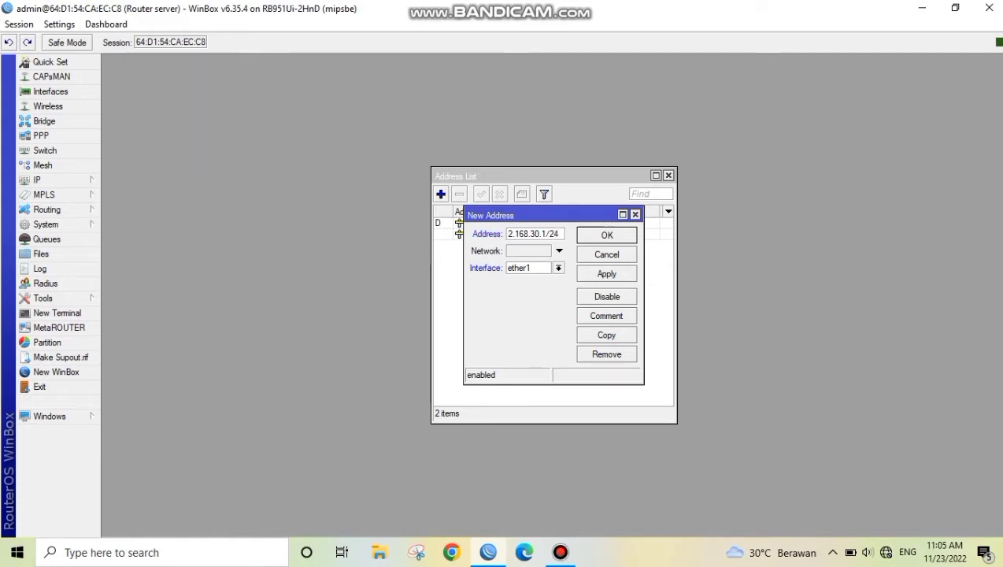
Assign the new address to interface ether3 and save it
left_click(558, 268)
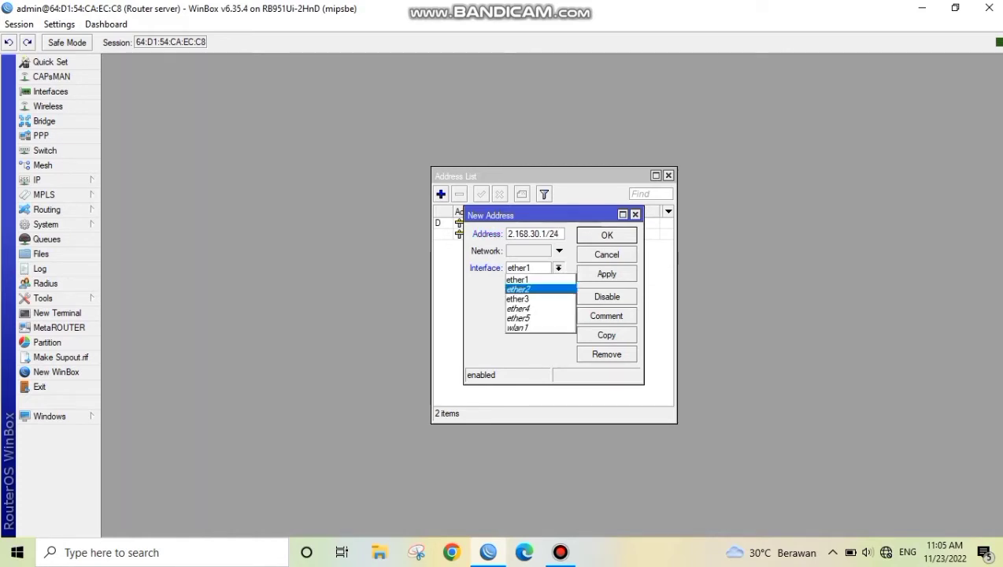
key("Return")
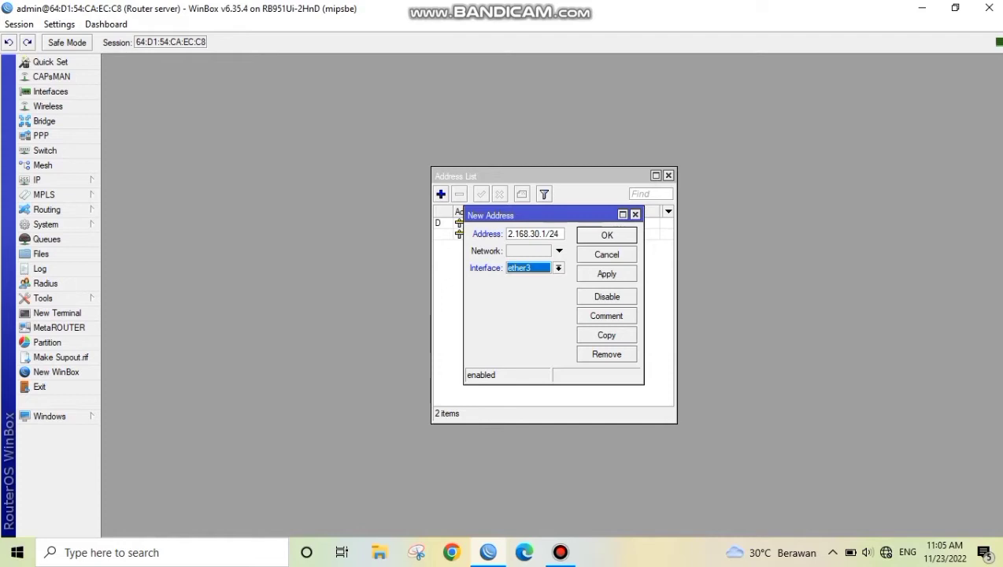
left_click(606, 273)
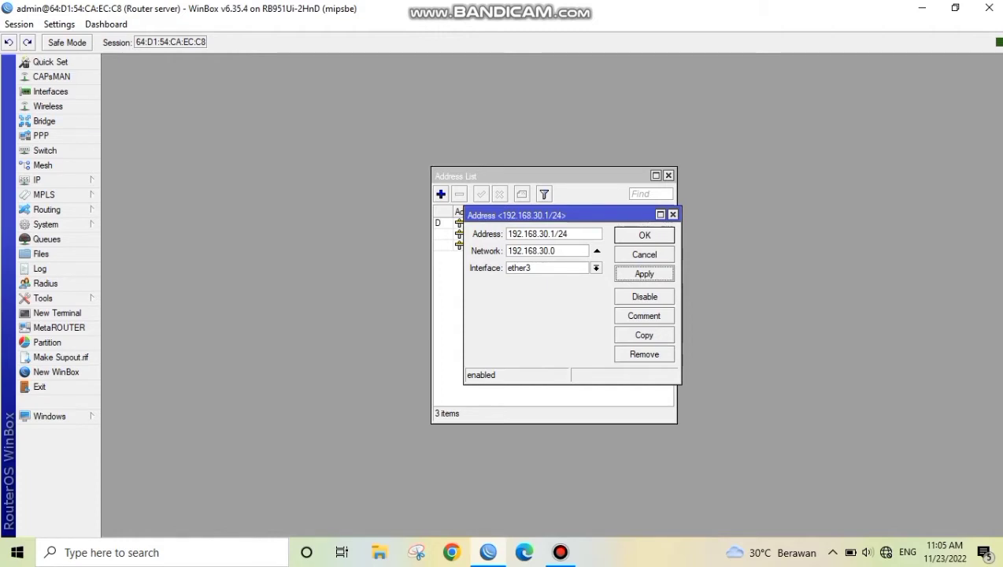
left_click(644, 235)
Add the comment "Pusat Oleh Oleh" to the ether2 address
left_click(551, 245)
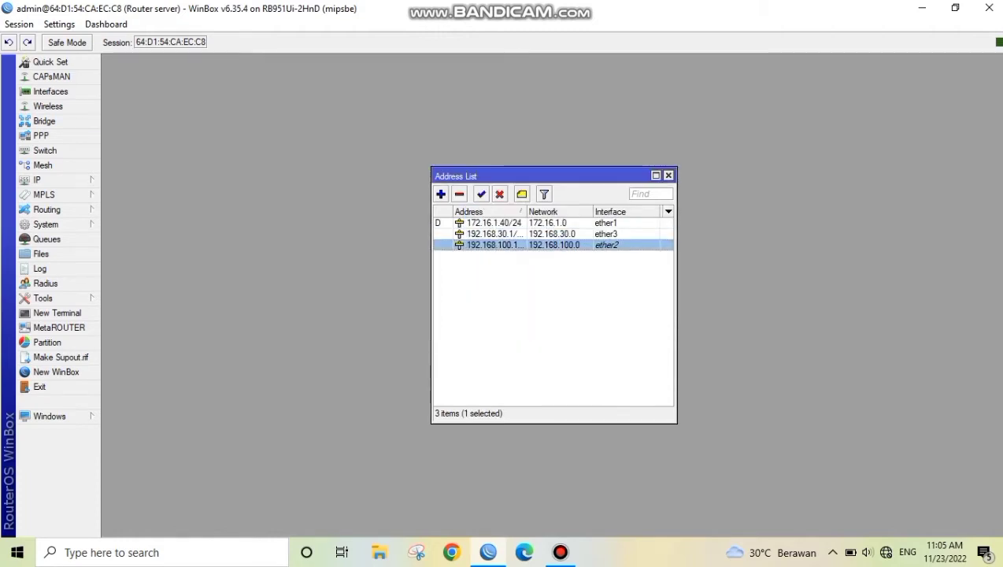
left_click(522, 194)
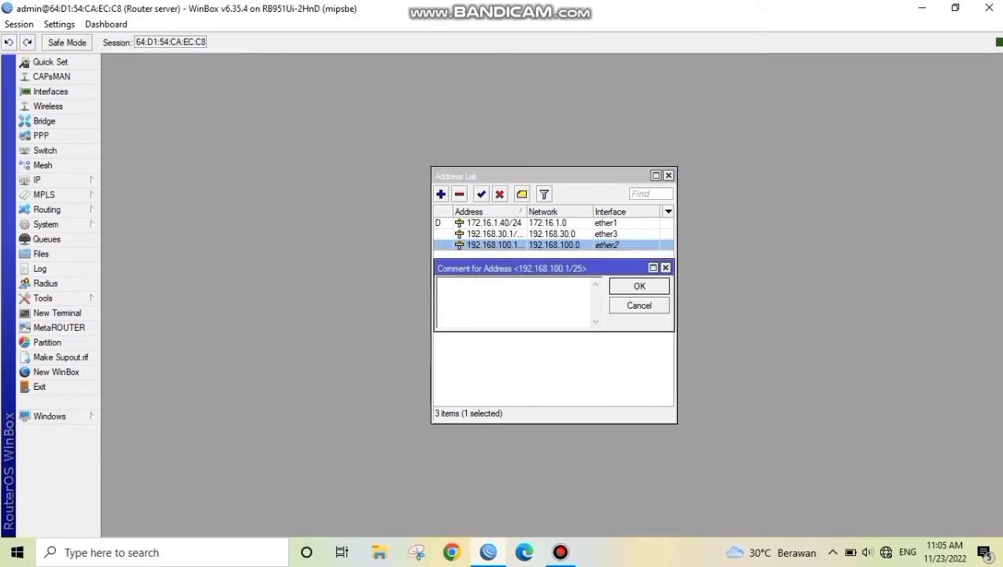
type("Pusat Oleh Oleh")
key("Return")
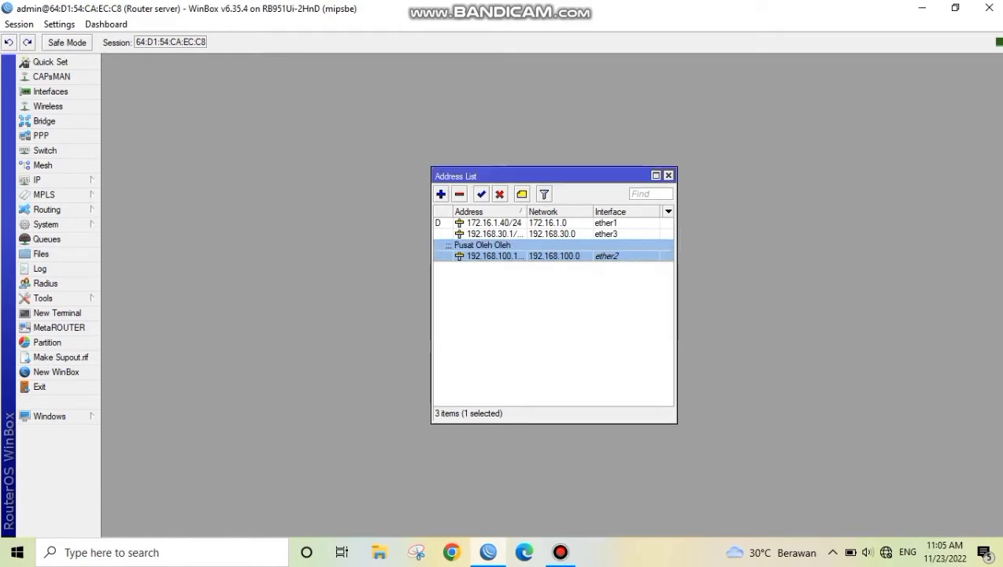
Add the comment "Restoran" to the ether3 address
left_click(494, 234)
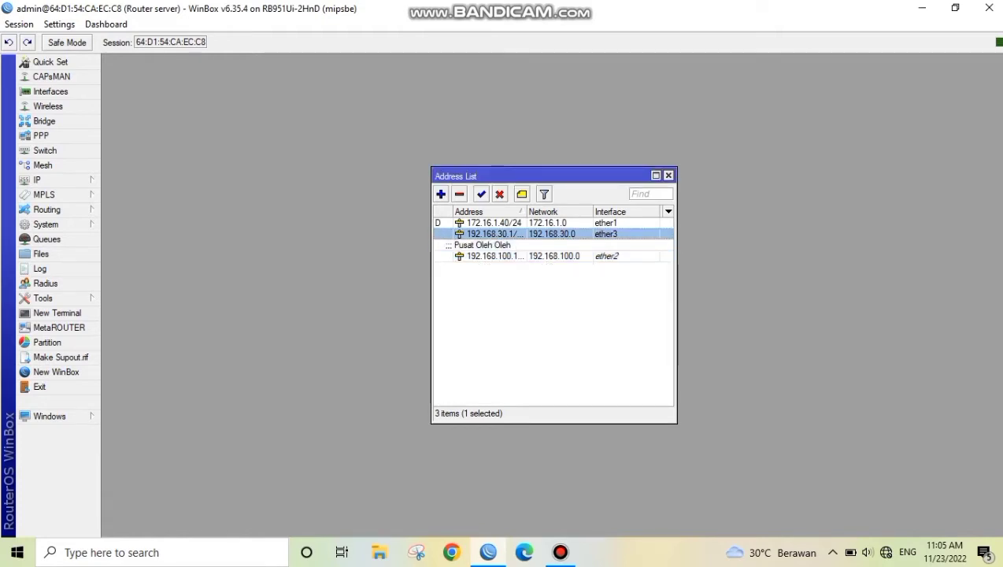
key("ctrl+m")
type("Restoran")
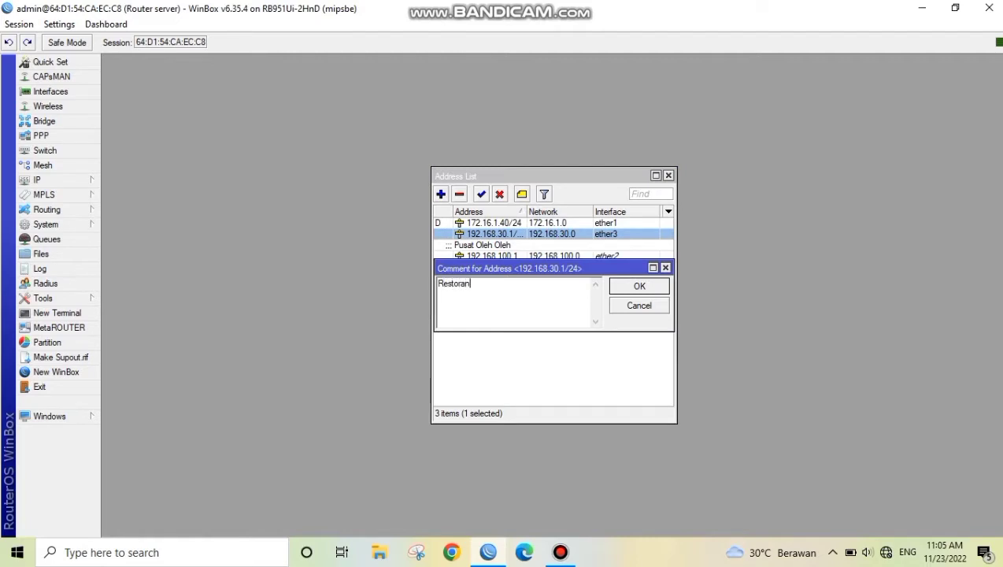
key("Return")
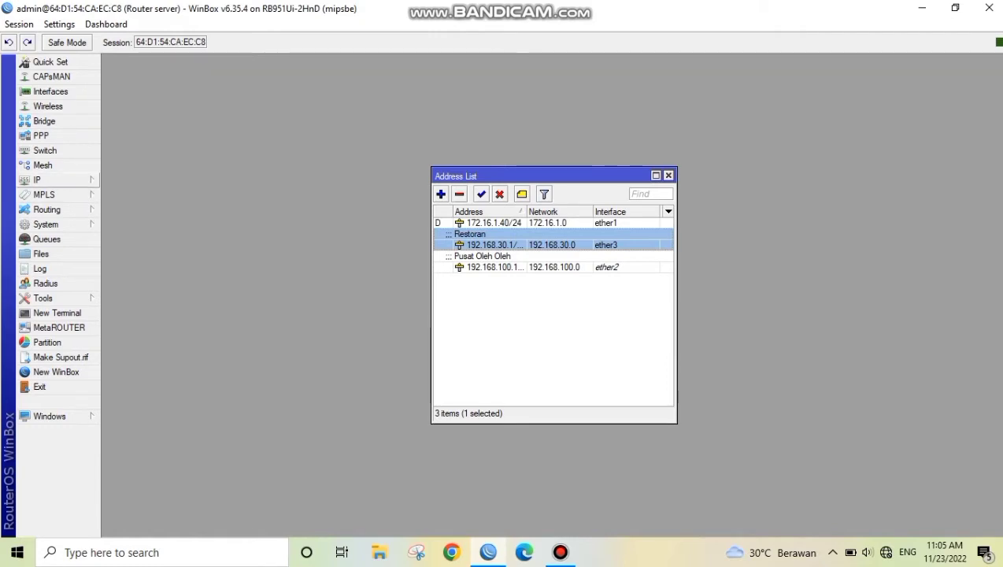
left_click(504, 222)
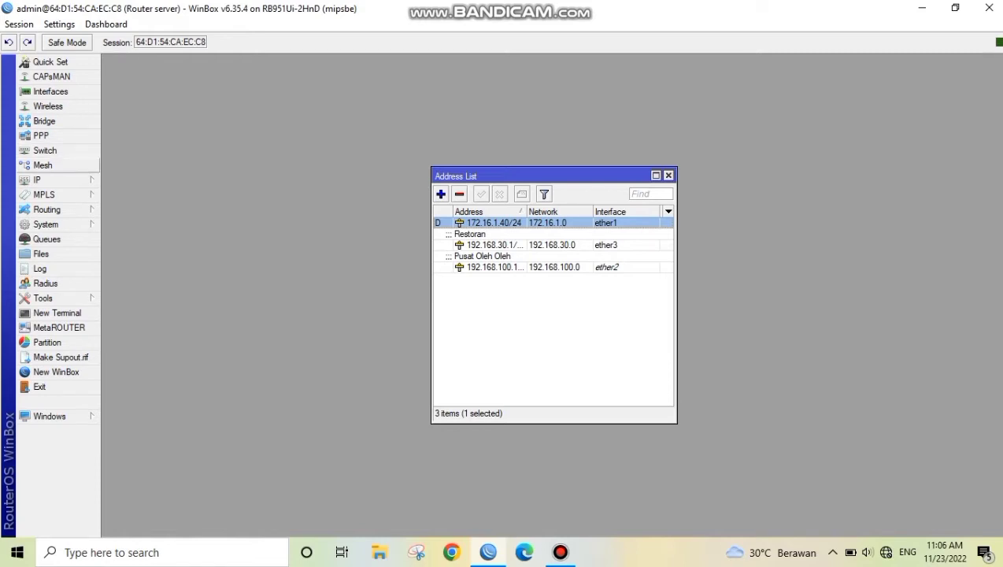
Start DHCP server setup on ether3, accepting address space 192.168.30.0/24 and the proposed gateway
left_click(56, 180)
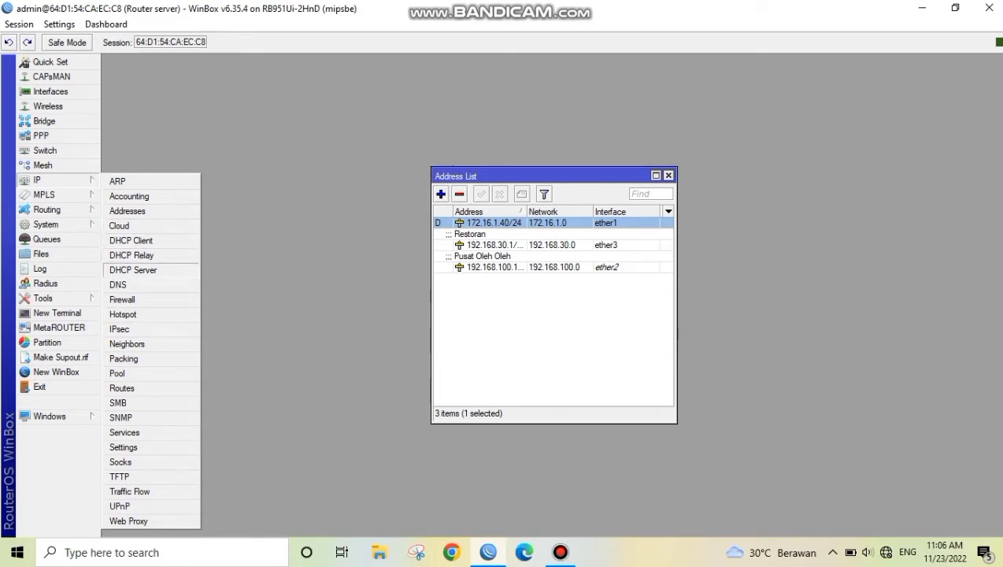
left_click(133, 270)
left_click(441, 203)
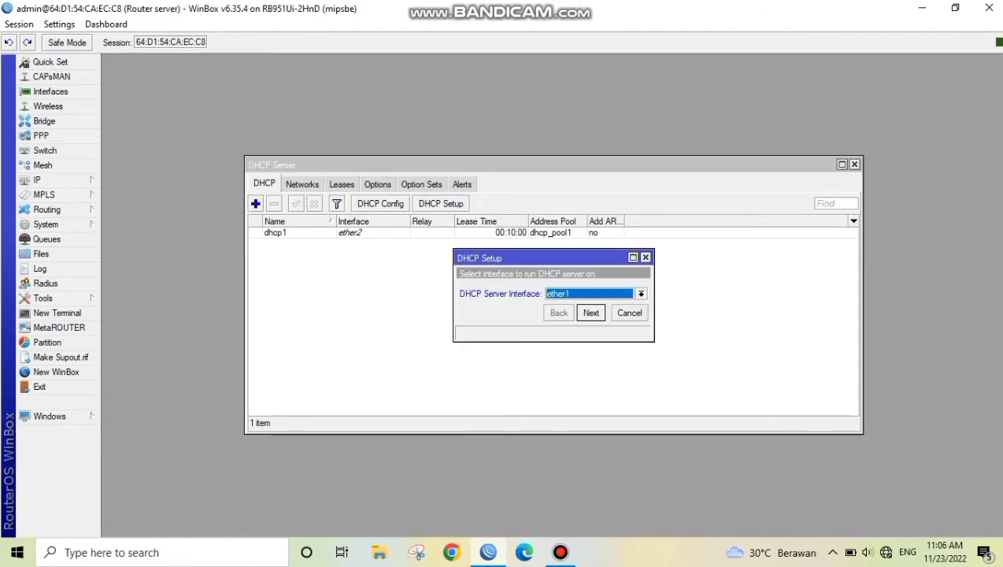
left_click(641, 293)
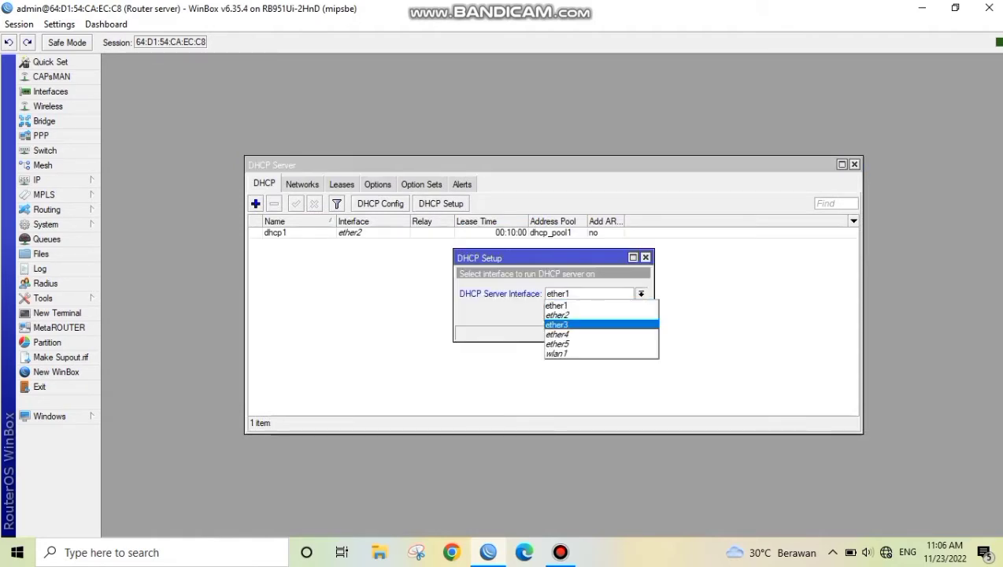
left_click(567, 327)
key("Return")
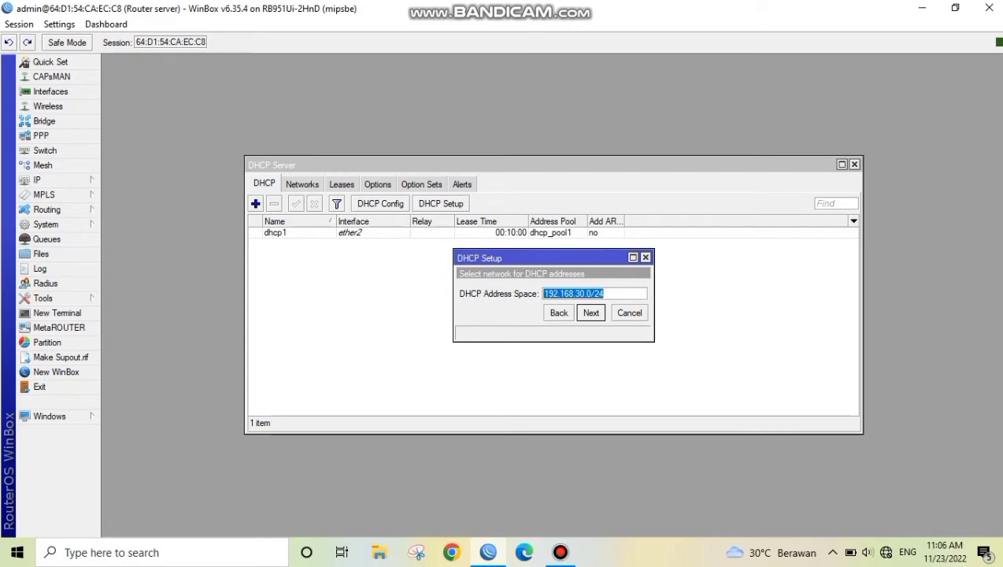
key("Return")
key("Return")
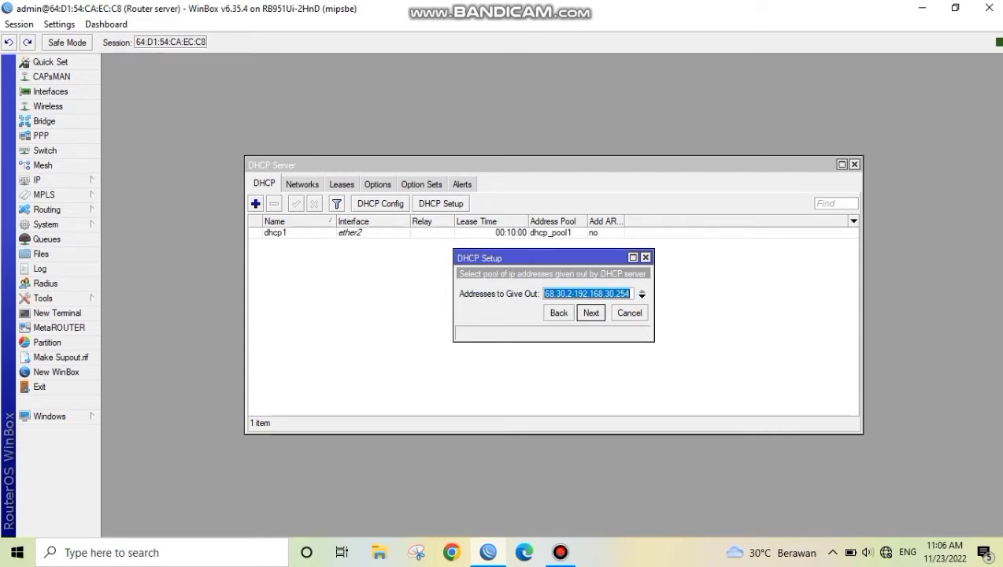
Set the DHCP address pool to end at 192.168.30.42 and continue to the DNS servers
left_click(629, 294)
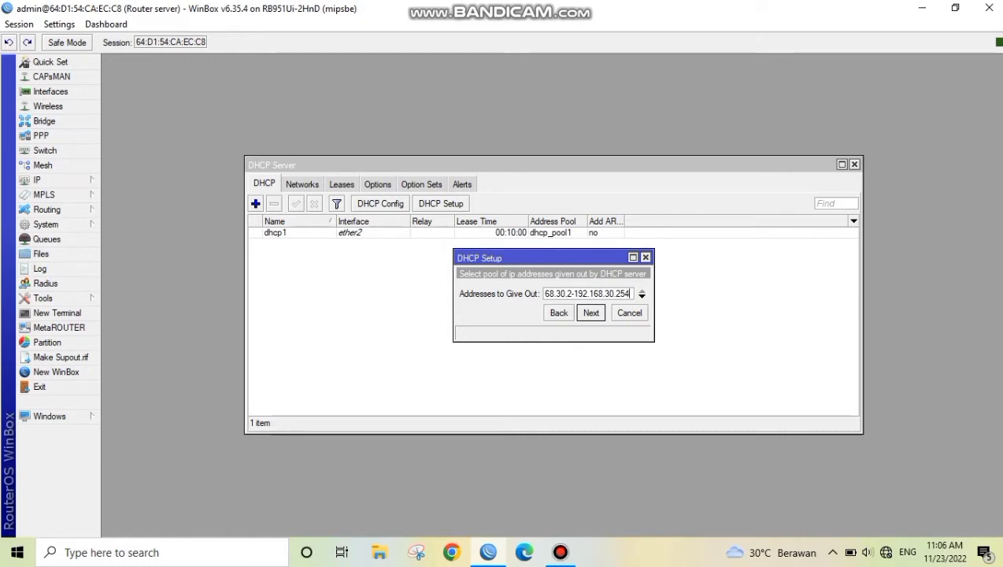
key("BackSpace")
key("BackSpace")
key("BackSpace")
type("42")
left_click(591, 312)
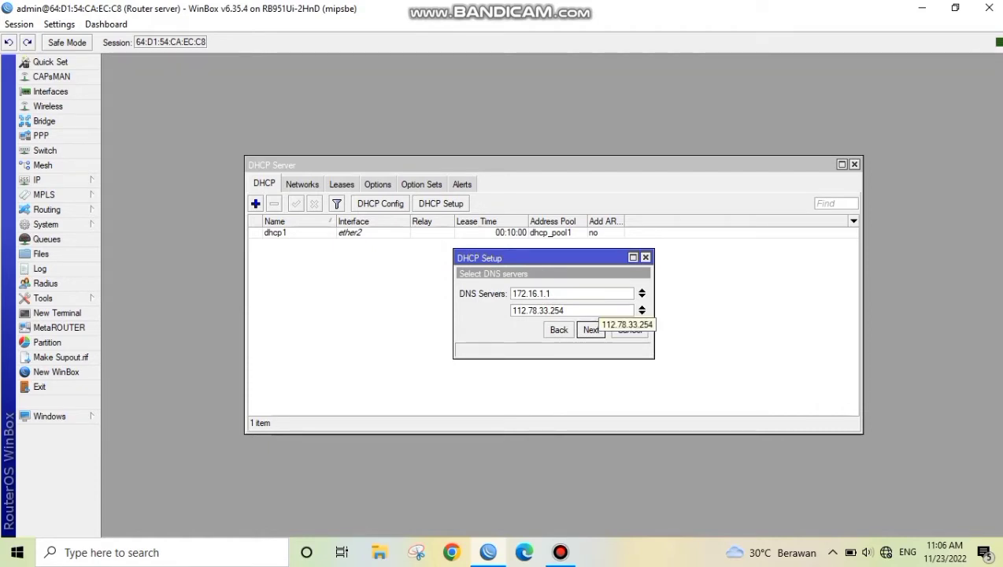
Go back to the address pool, set its end to 192.168.30.62 and continue to the DNS servers
left_click(559, 330)
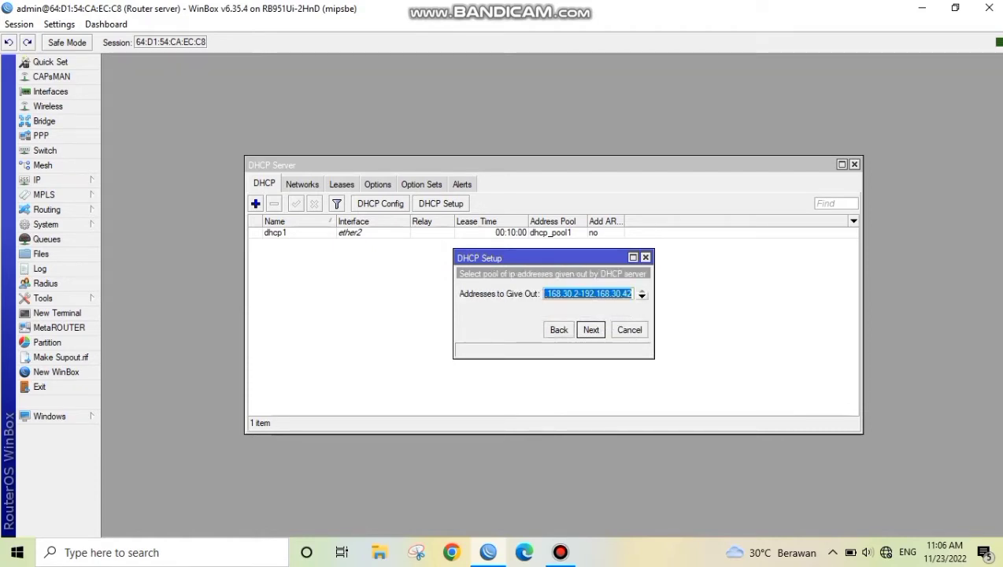
left_click(623, 293)
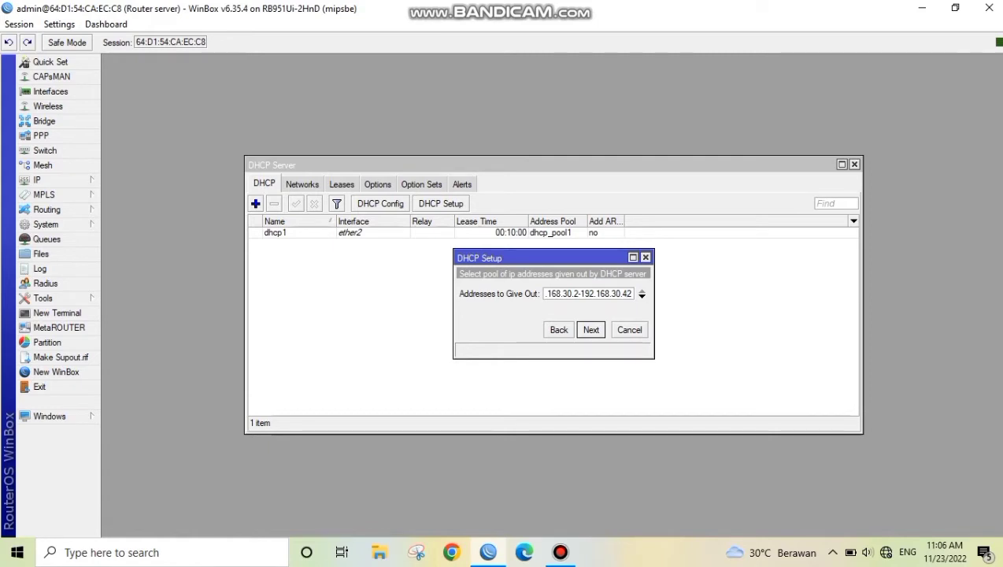
key("BackSpace")
key("BackSpace")
type("62")
key("Return")
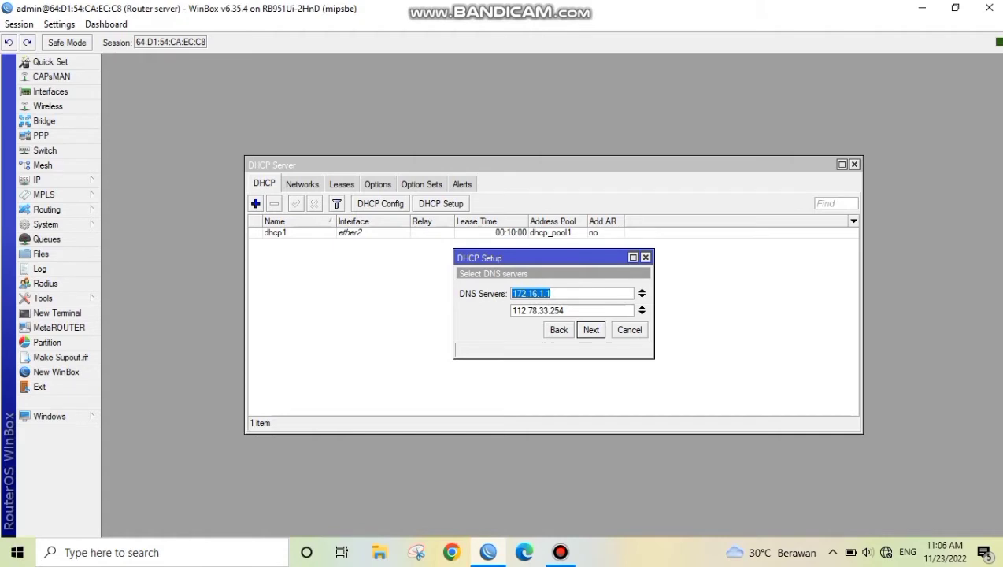
Accept the DNS servers 172.16.1.1 and 112.78.33.254 and the default lease time to finish the ether3 DHCP setup
key("Return")
key("Return")
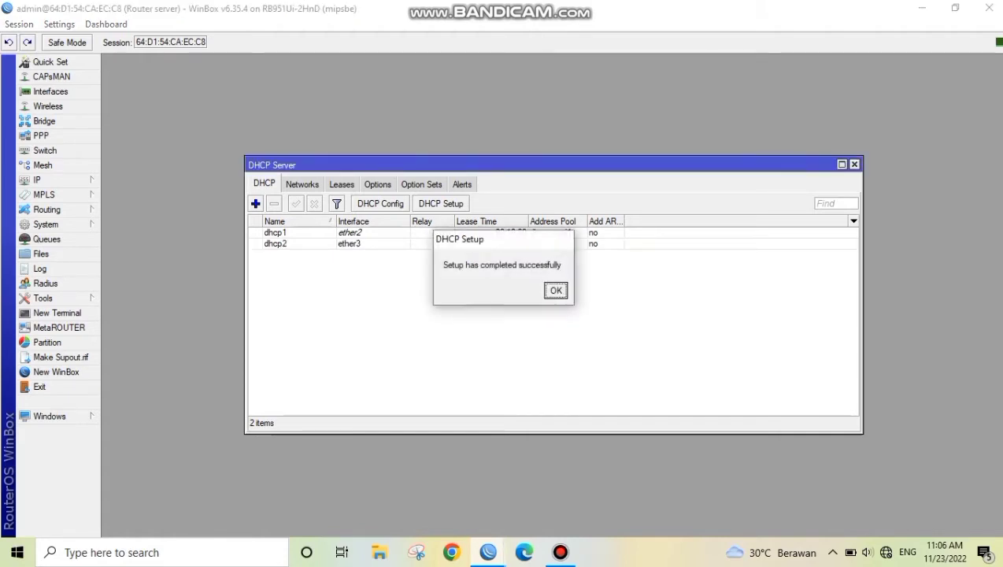
key("Return")
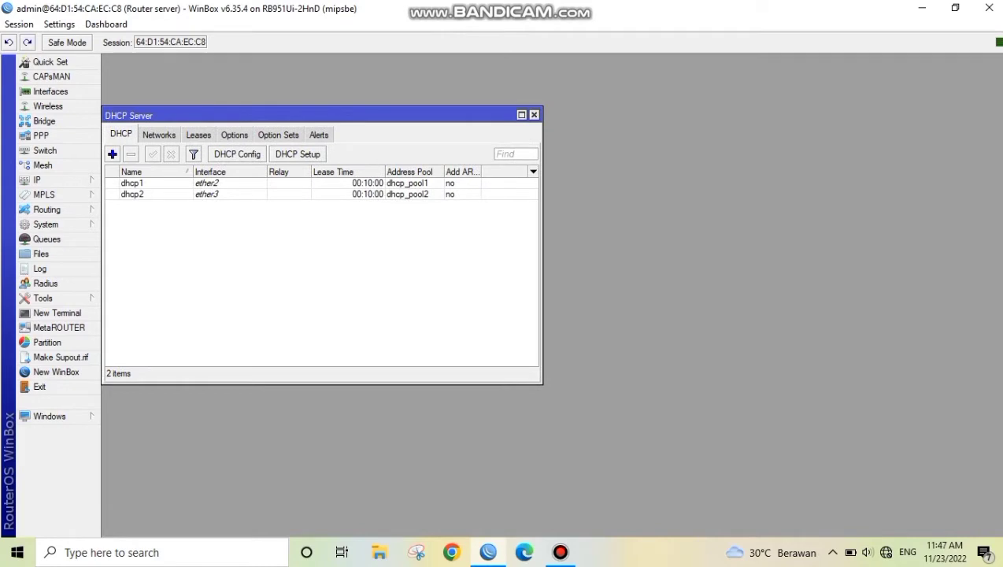
Create a new IP address entry with the address 192.168.200.1/24
left_click(57, 180)
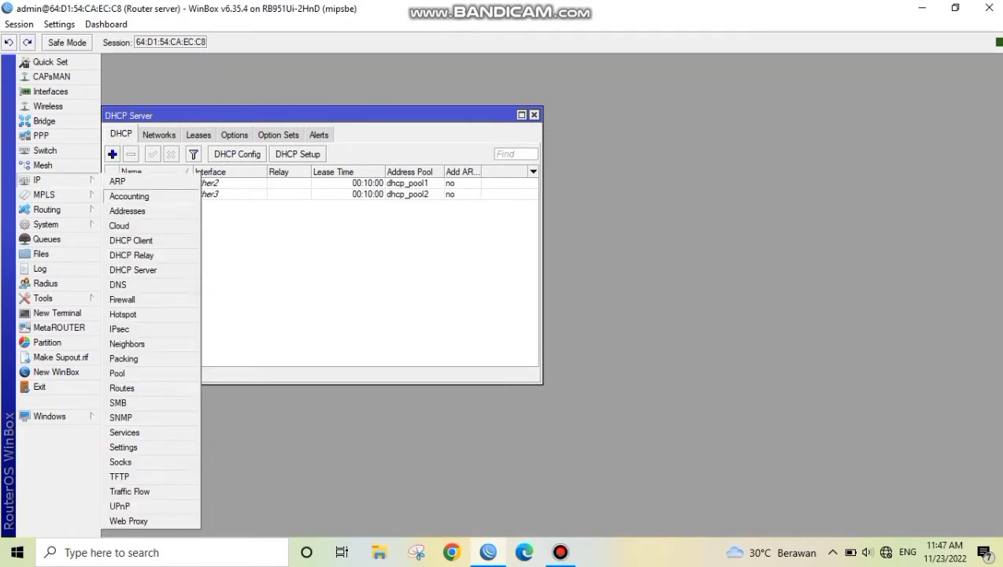
left_click(127, 211)
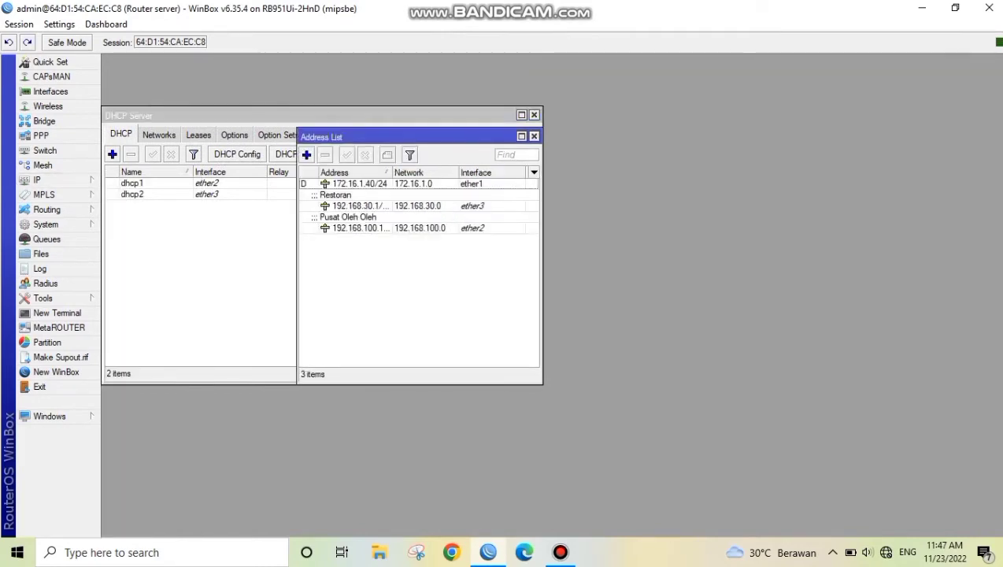
left_click(306, 155)
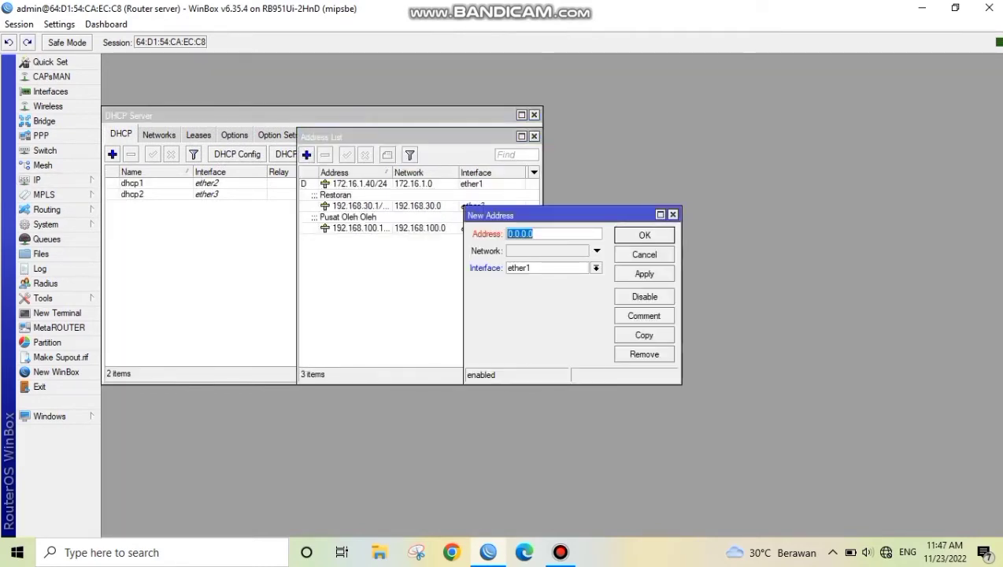
key("BackSpace")
type("192.168.")
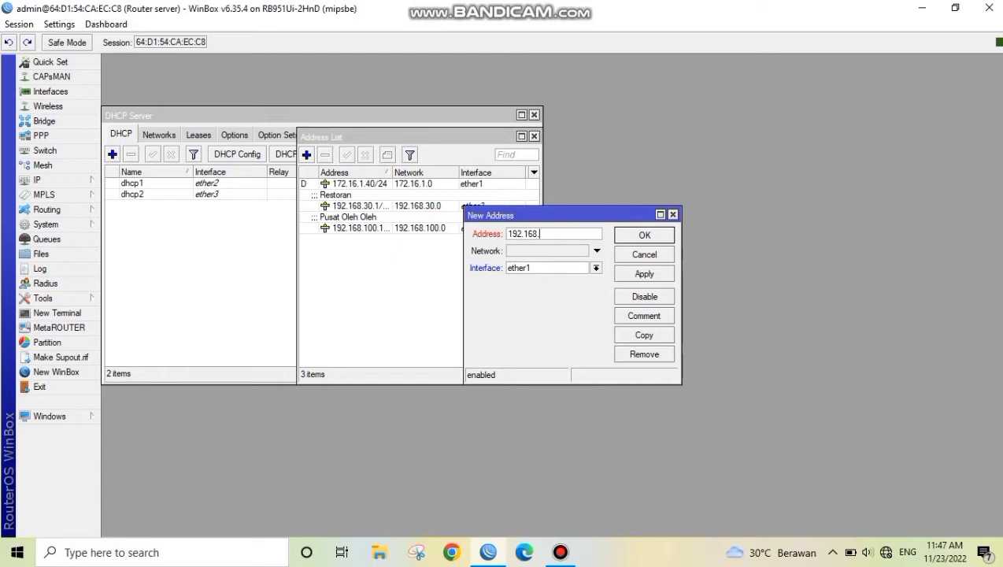
type("200.1/24")
Assign the new address to interface ether4 and save the entry
left_click(597, 268)
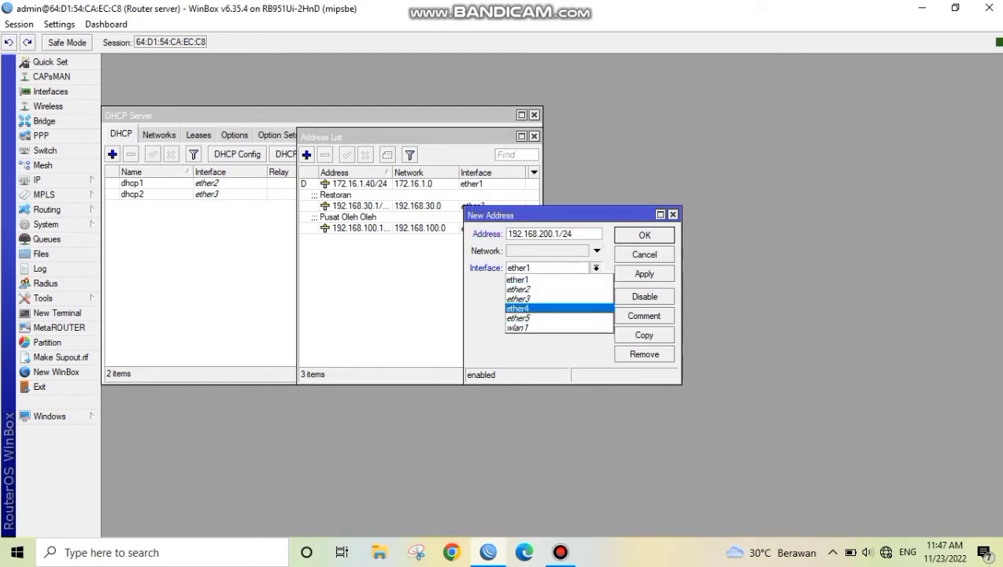
left_click(528, 308)
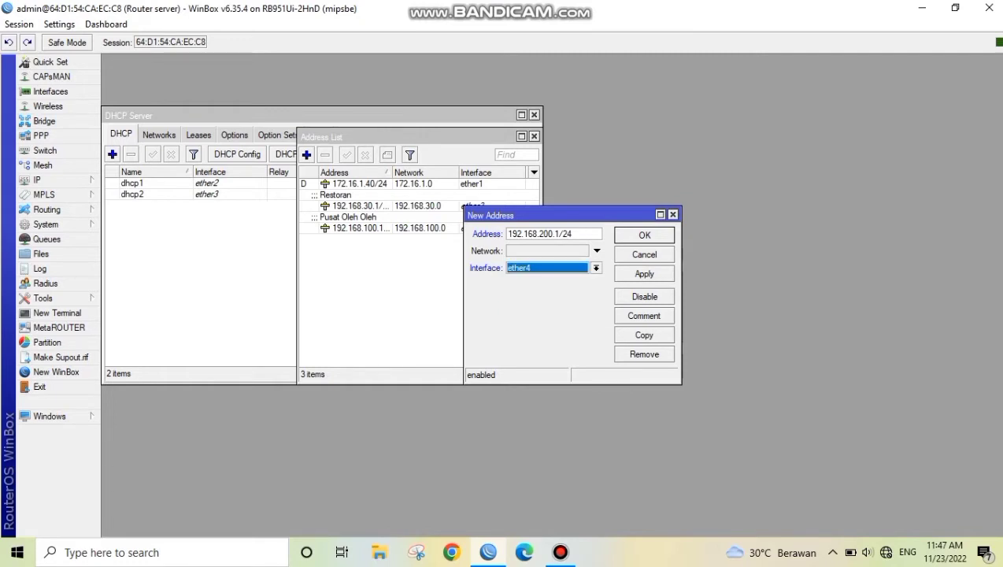
left_click(644, 273)
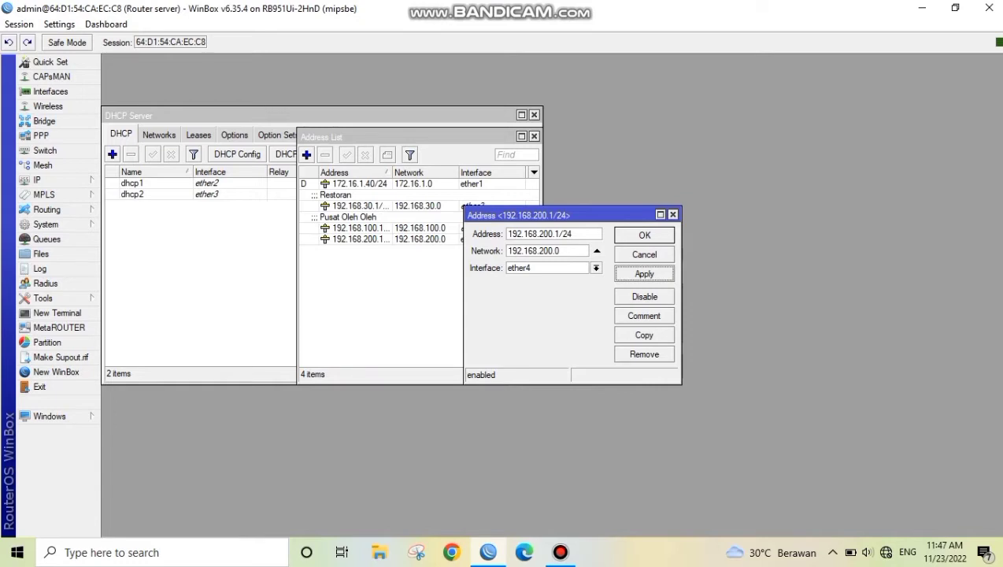
key("Return")
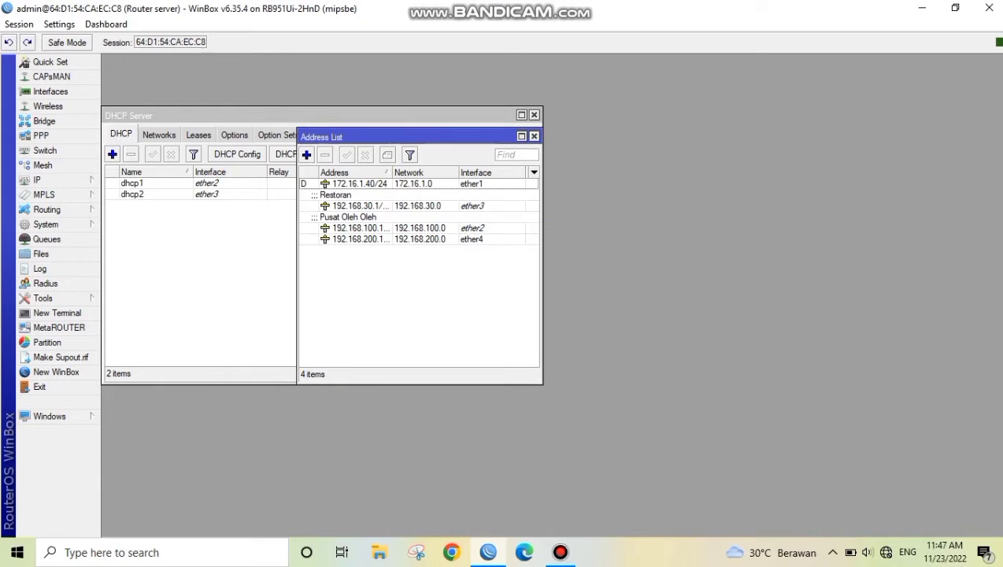
Start DHCP server setup on ether4, accepting address space 192.168.200.0/24 and the proposed gateway
left_click(37, 179)
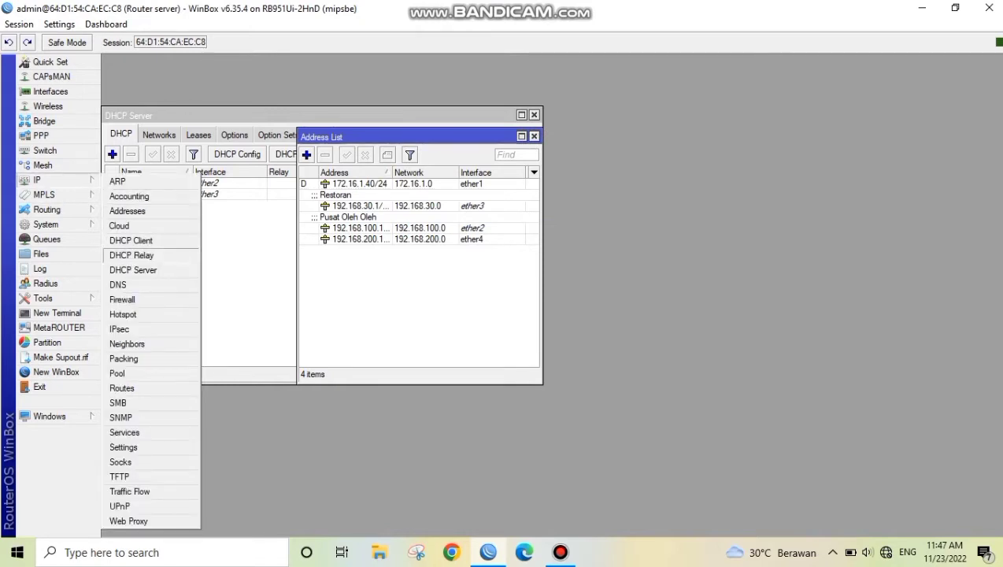
left_click(134, 270)
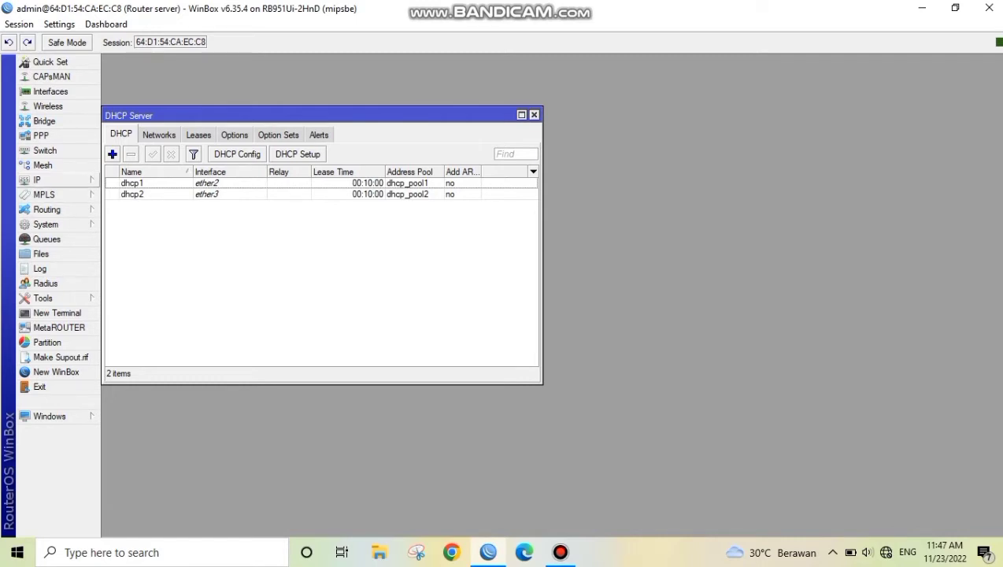
left_click(37, 180)
left_click(134, 270)
left_click(298, 155)
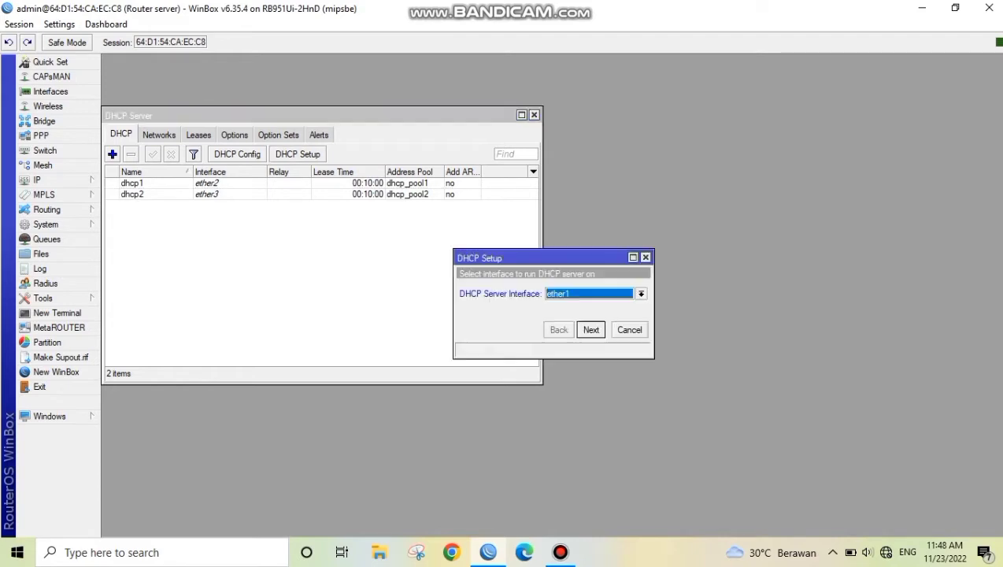
left_click(642, 294)
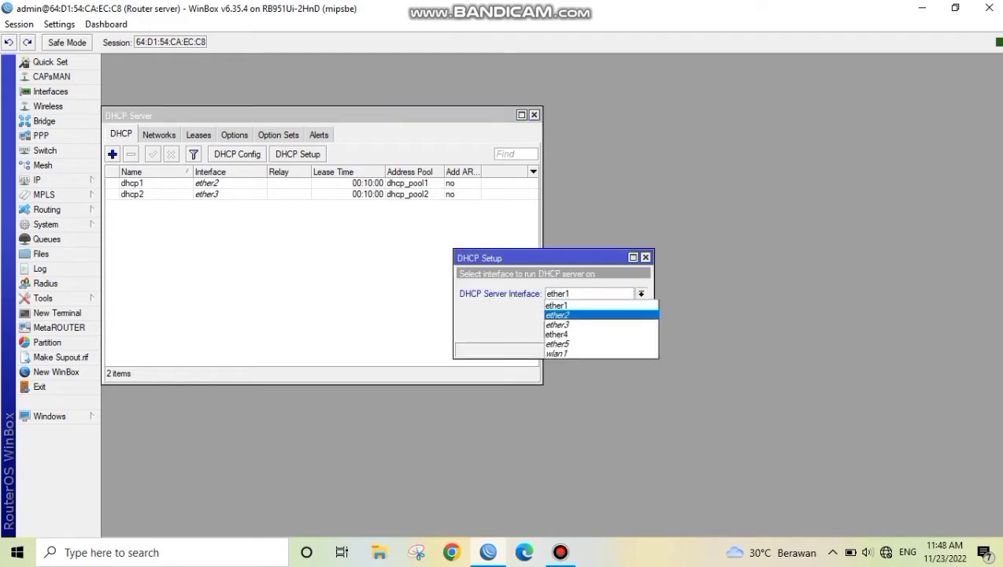
left_click(600, 334)
key("Return")
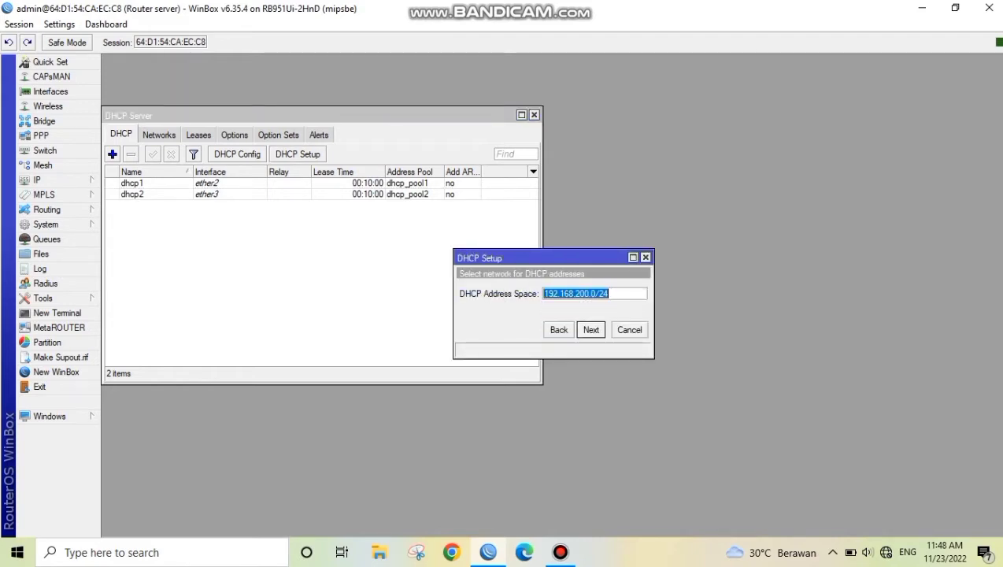
key("Return")
key("Return")
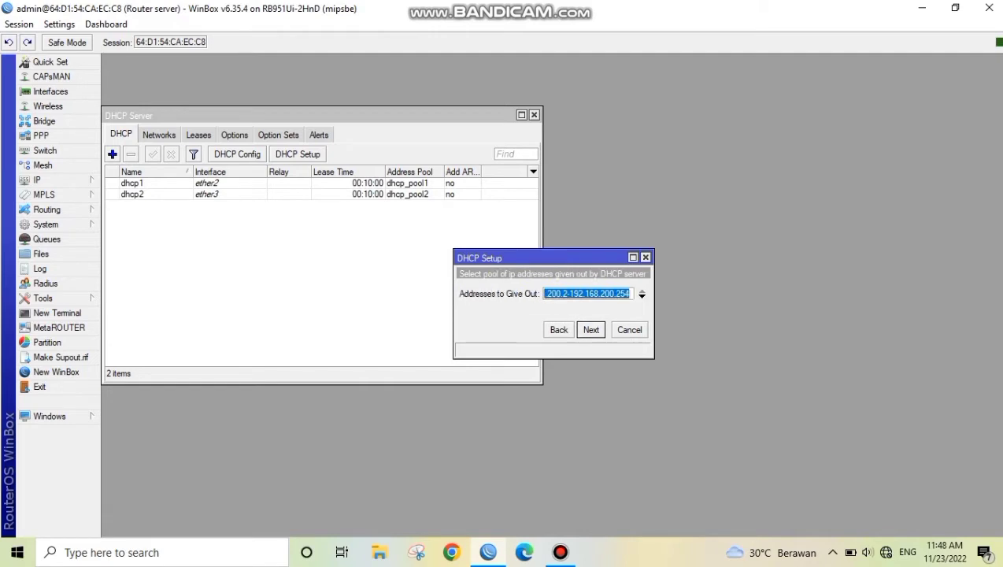
Set the DHCP address pool to end at 192.168.200.70 and continue to the DNS servers
left_click(614, 294)
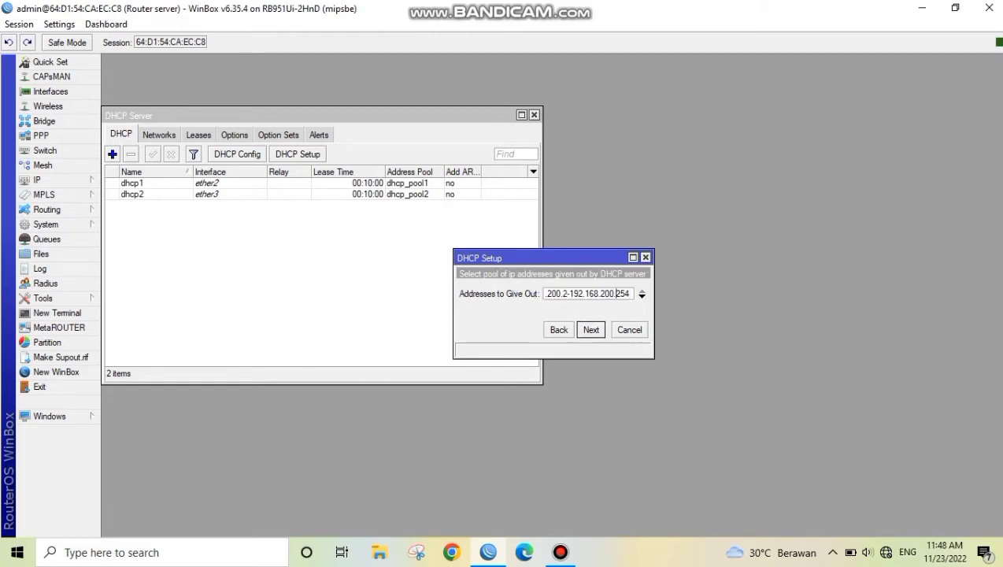
key("BackSpace")
key("BackSpace")
key("BackSpace")
type("70")
key("Return")
Accept the proposed DNS servers and the 00:10:00 lease time to finish the ether4 DHCP setup
key("Return")
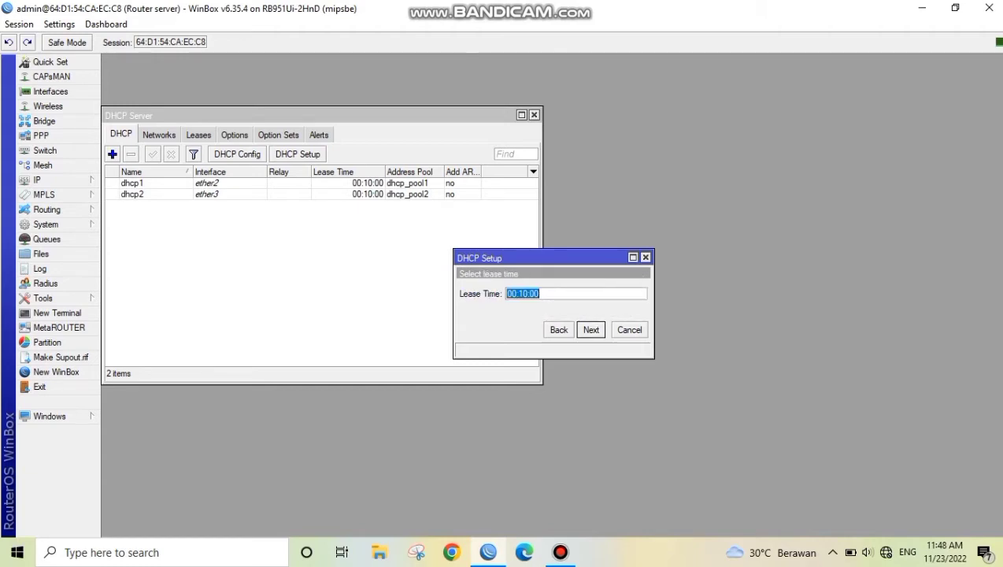
key("Return")
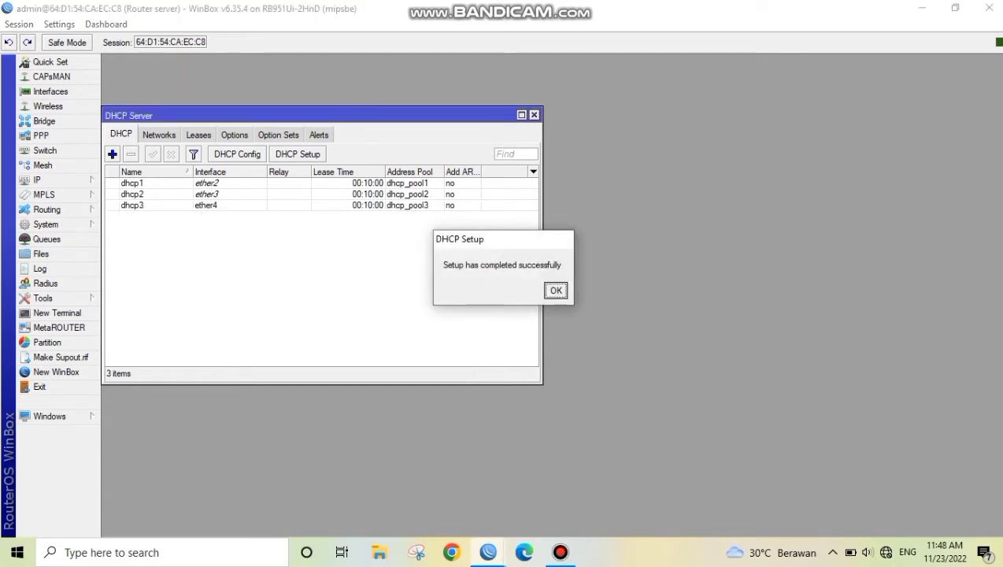
key("Return")
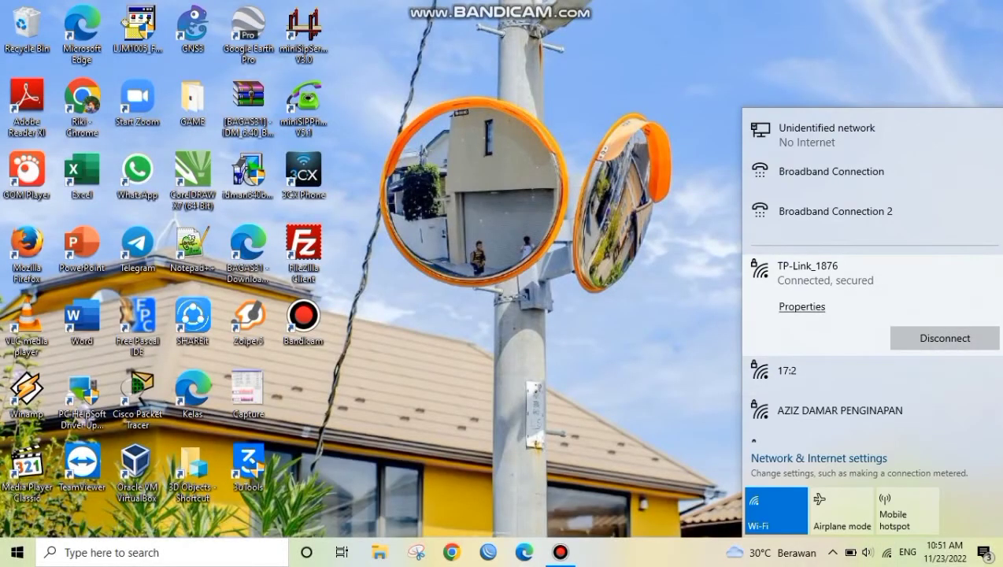
Switch to Chrome with the first profile and open the TP-Link router page at 192.168.0.1
left_click(669, 331)
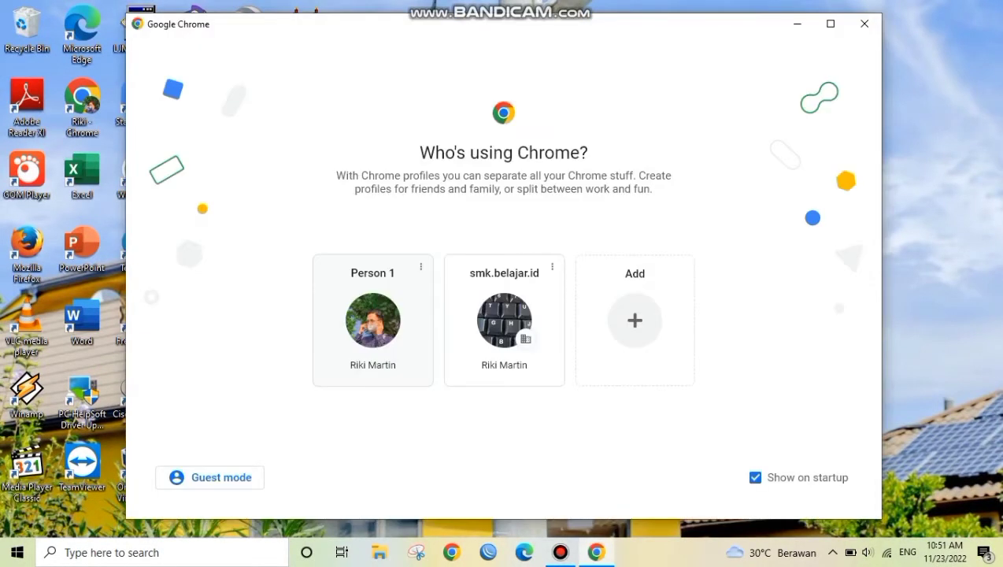
left_click(343, 313)
type("192.1")
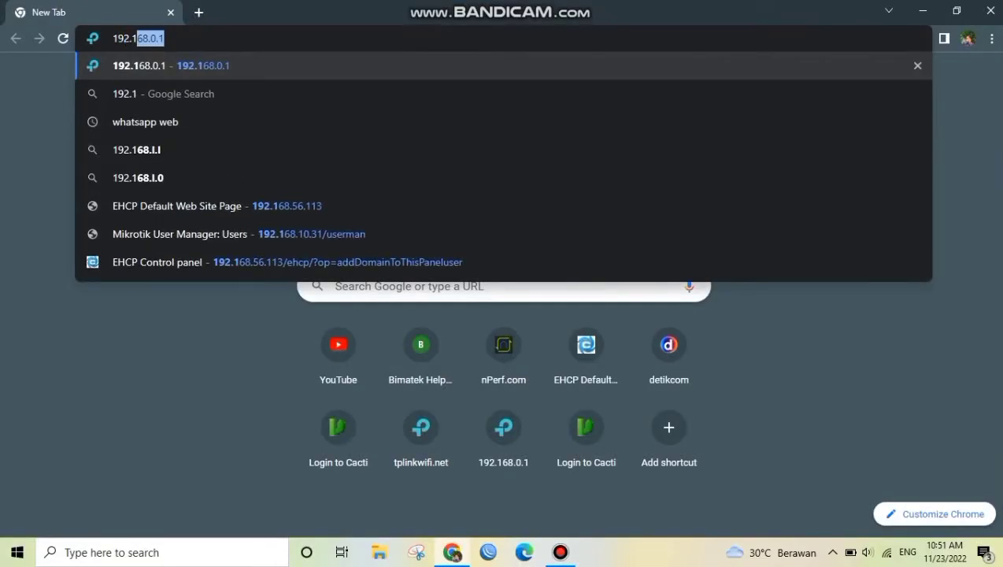
type("68.0.1")
key("Return")
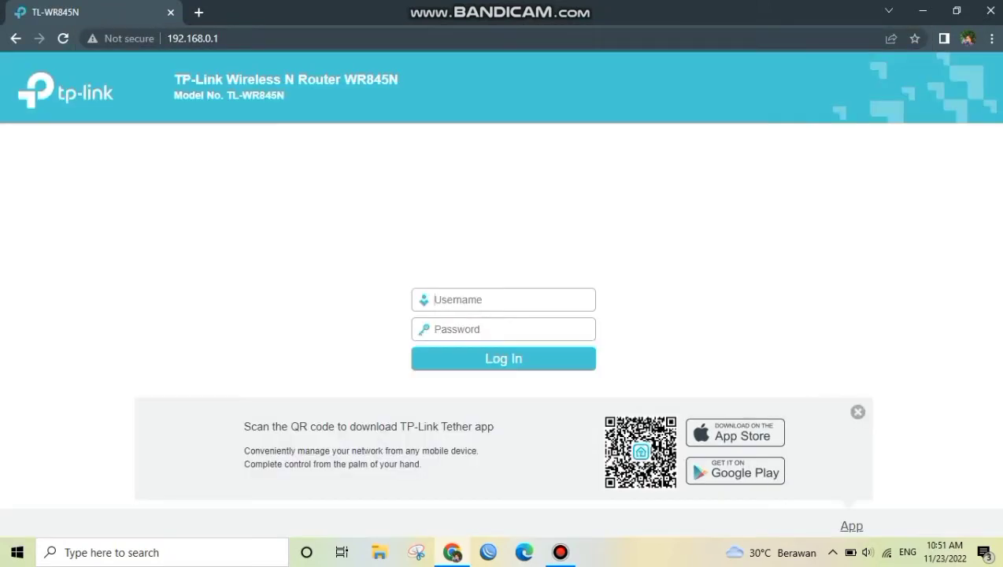
Log in to the TP-Link router by entering the username and the account password
type("admin")
key("Tab")
type("admin")
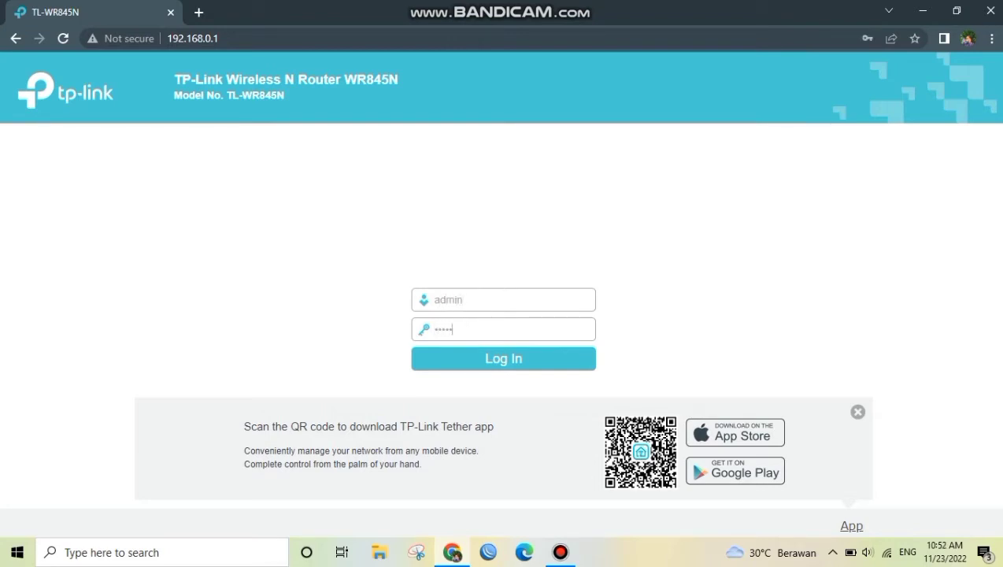
key("Return")
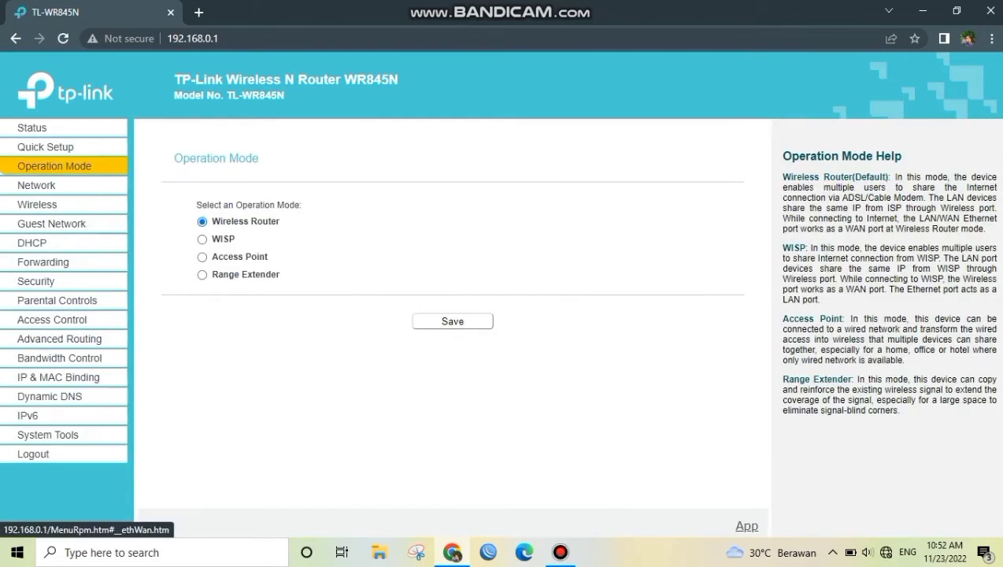
Save the operation mode as Wireless Router
left_click(453, 321)
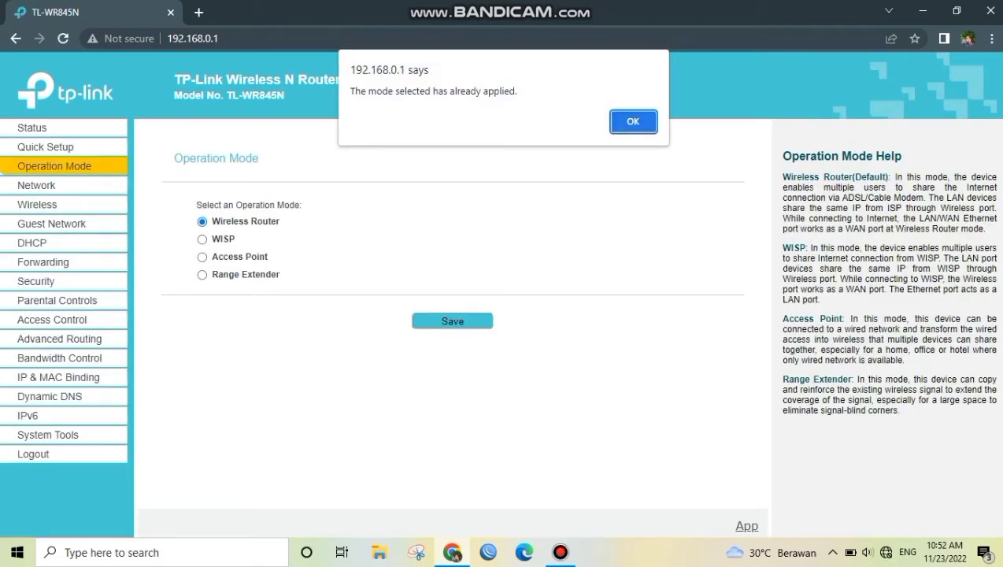
key("Return")
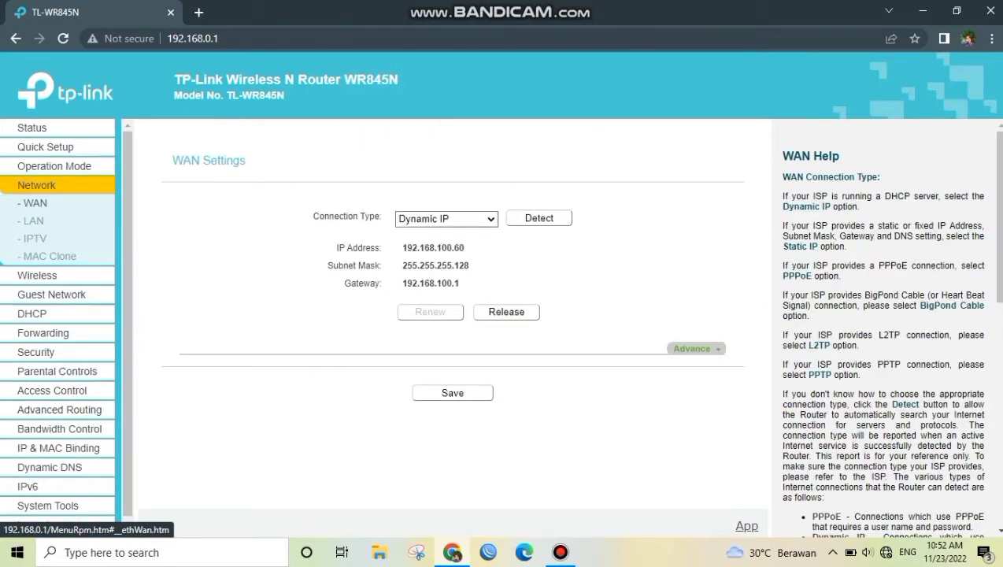
Save the WAN connection type as Dynamic IP and open the LAN settings
left_click(446, 219)
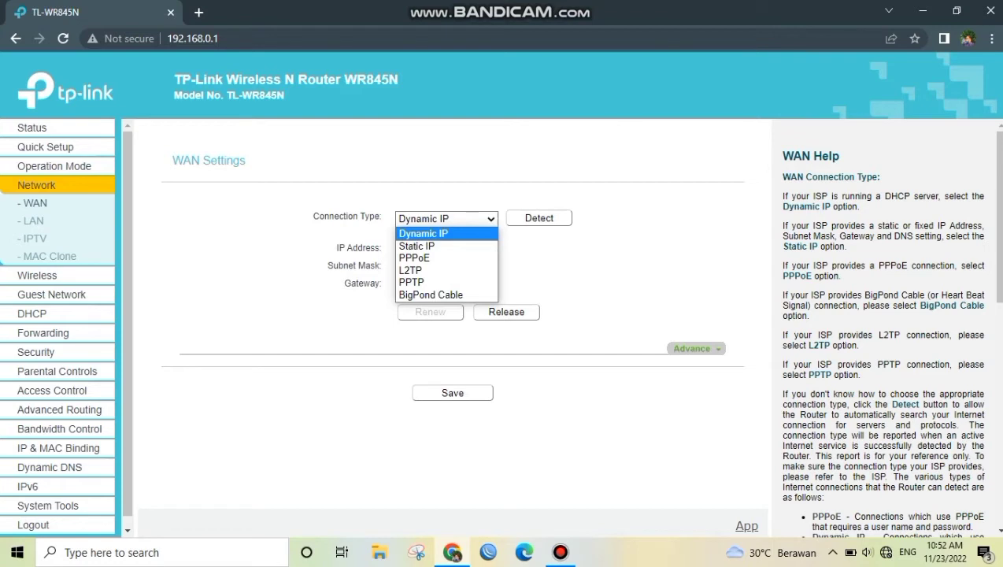
left_click(446, 234)
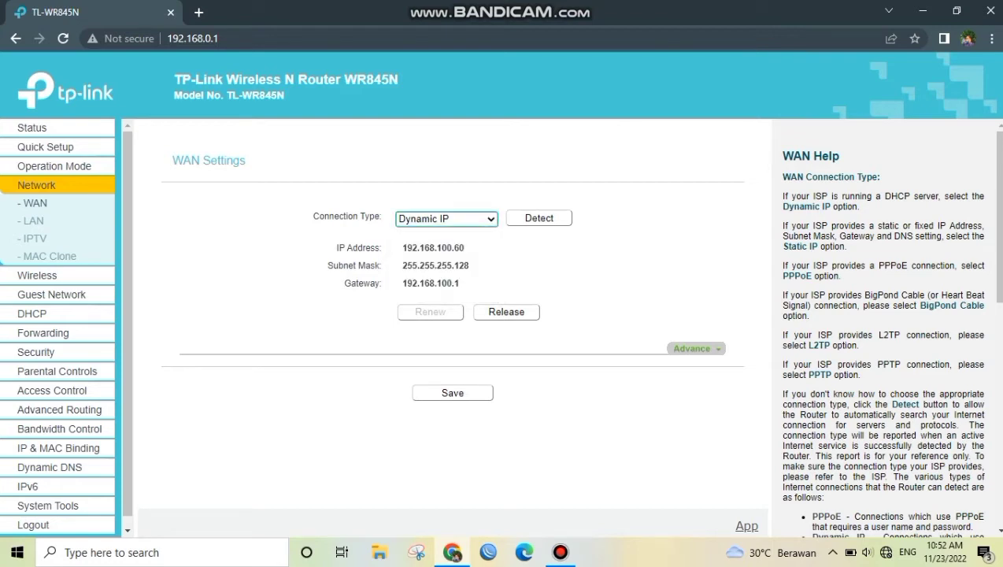
left_click(453, 392)
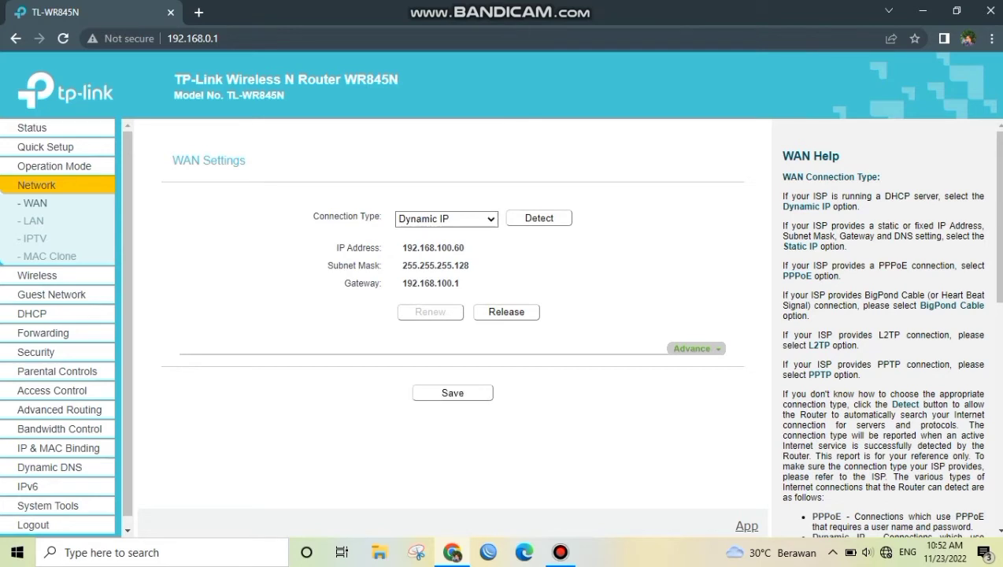
left_click(34, 221)
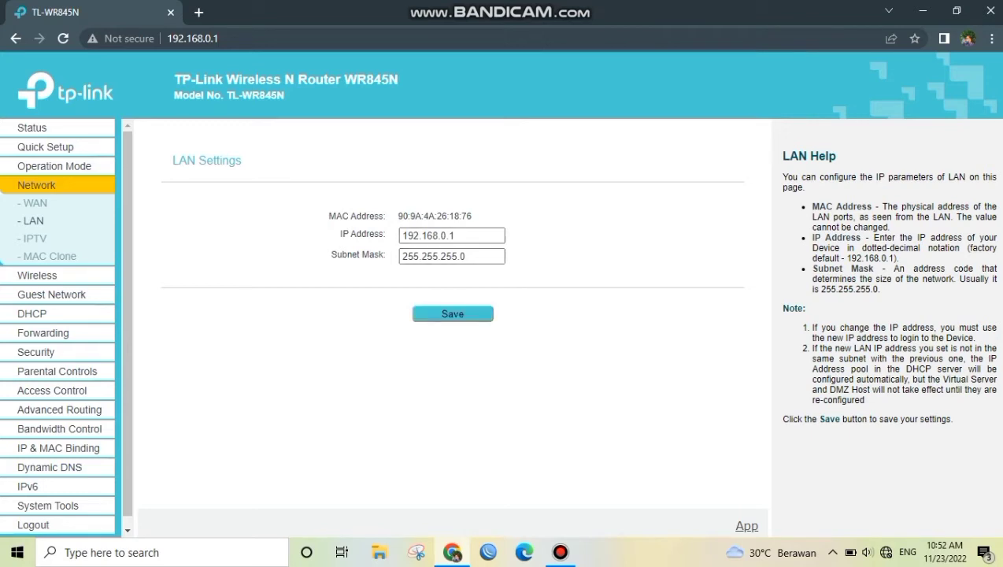
Set a new wireless password for the TP-Link's WPA/WPA2-Personal security and save the wireless security settings
left_click(48, 275)
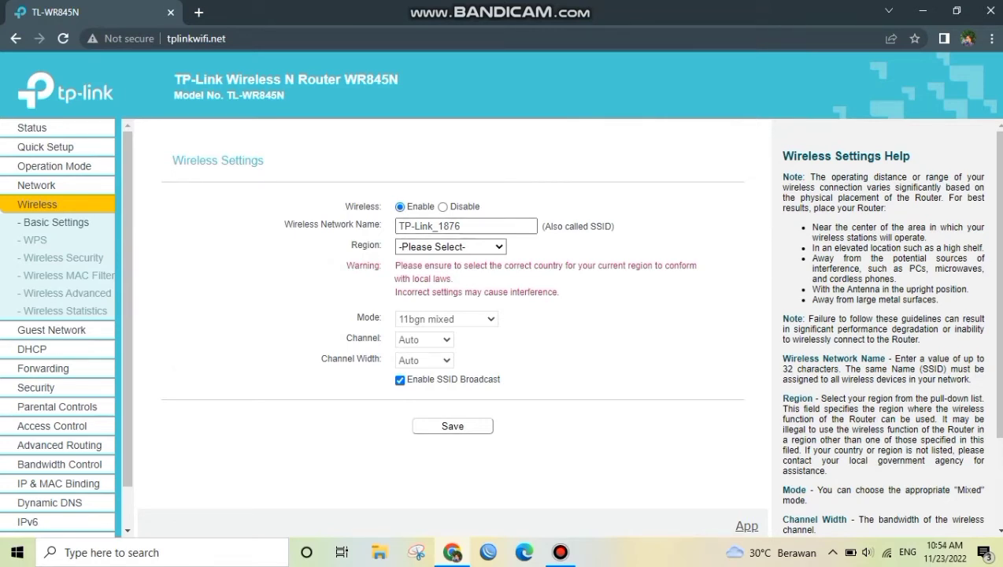
left_click(63, 258)
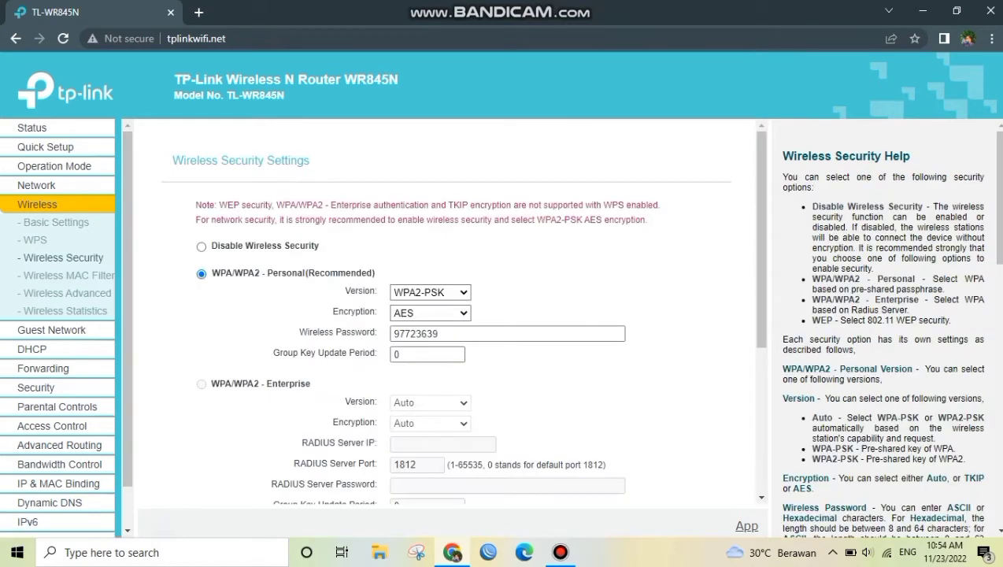
scroll(463, 315, "down", 2)
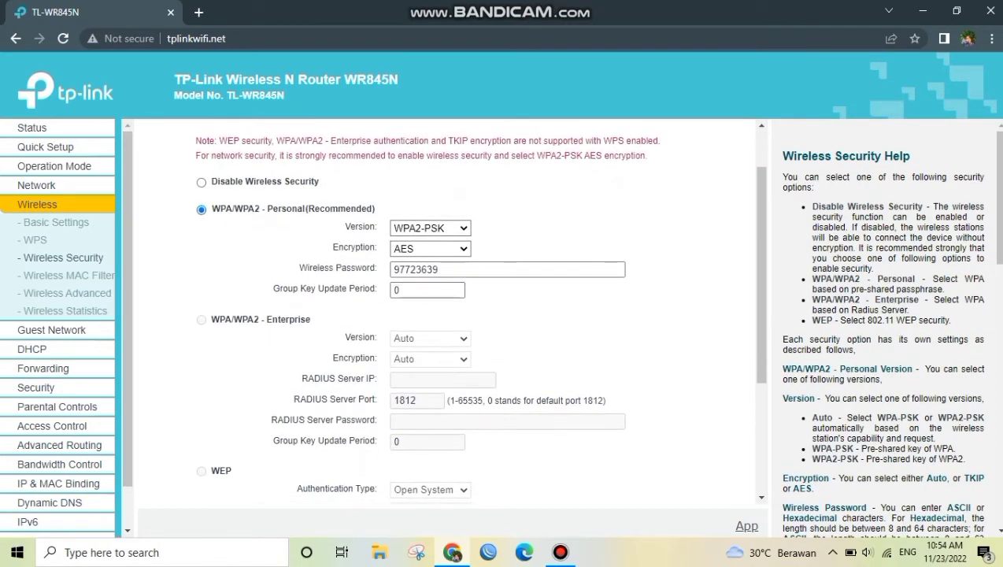
left_click(440, 270)
key("BackSpace")
key("BackSpace")
key("BackSpace")
key("BackSpace")
key("BackSpace")
key("BackSpace")
key("BackSpace")
key("BackSpace")
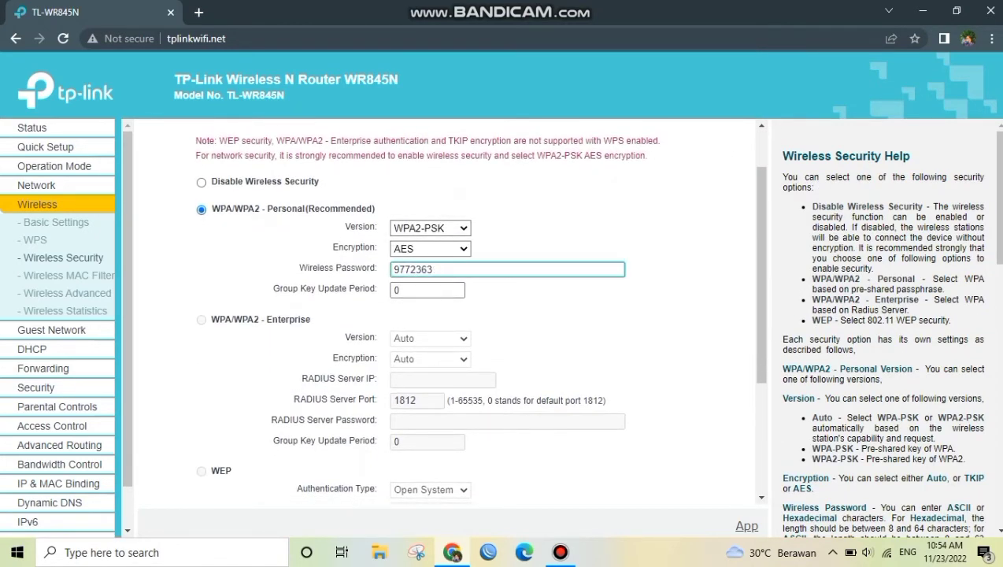
type("12345678")
scroll(449, 315, "down", 5)
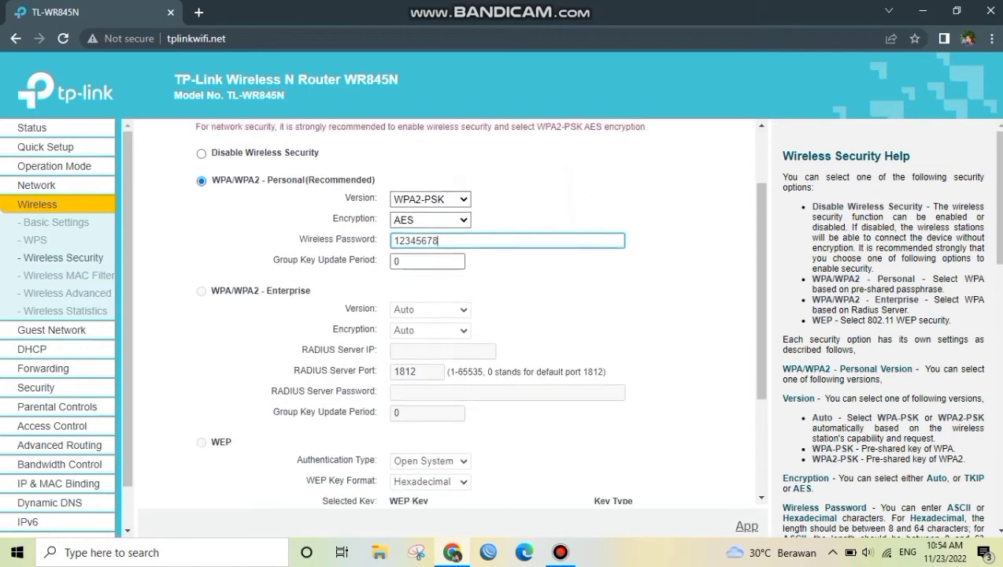
left_click(446, 470)
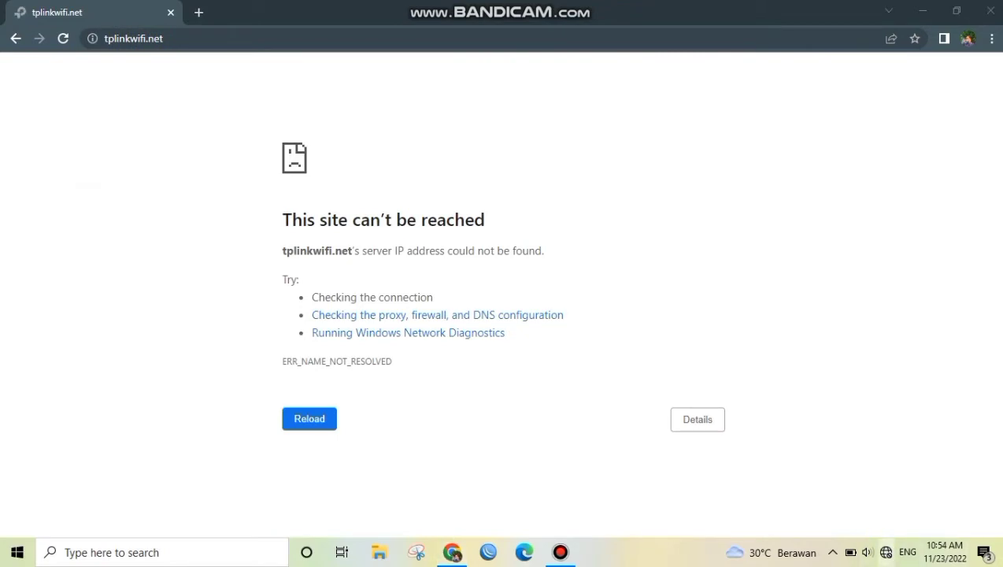
Reconnect the computer to the TP-Link_1876 Wi-Fi network by entering the new network security key
left_click(886, 552)
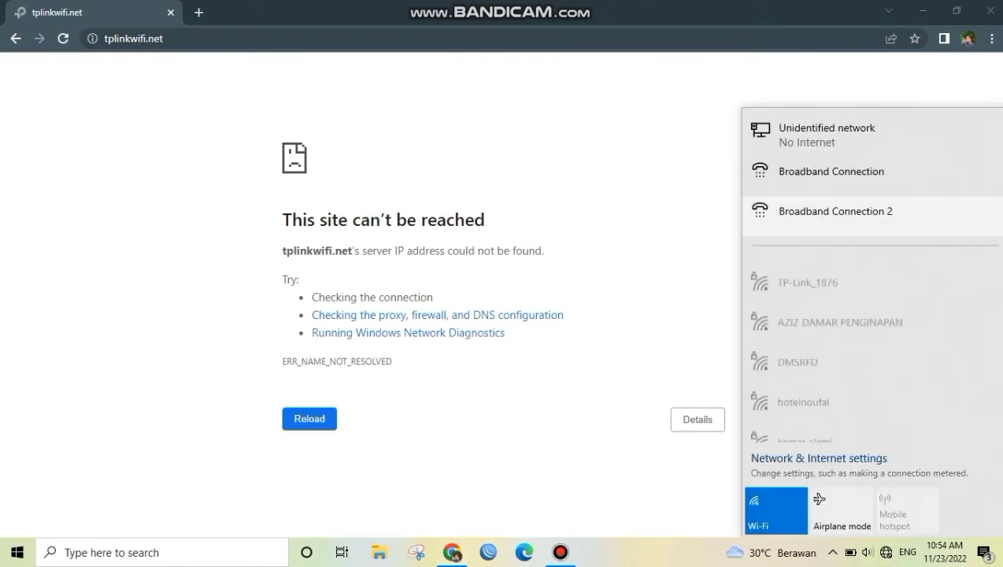
left_click(811, 271)
left_click(944, 339)
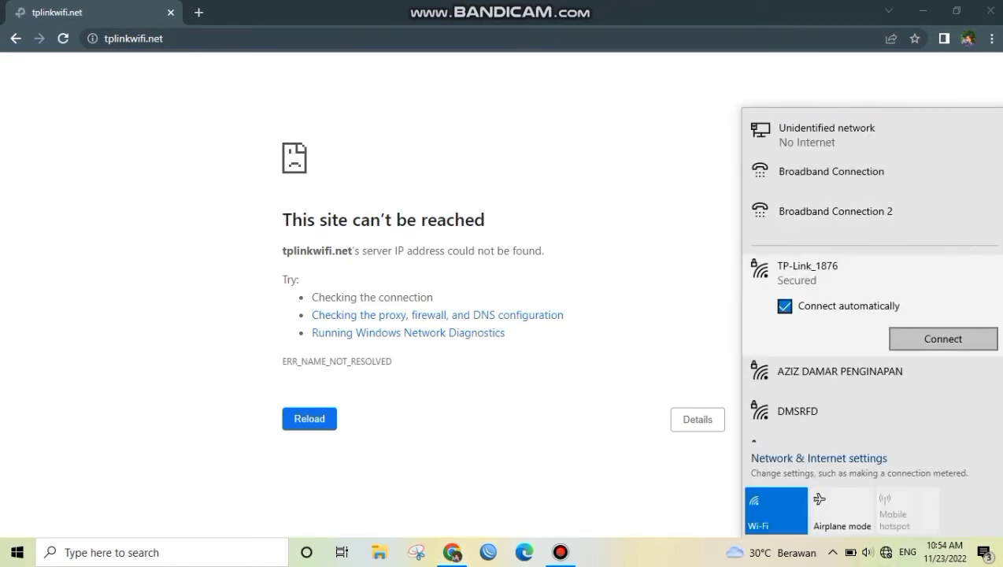
type("•••••••")
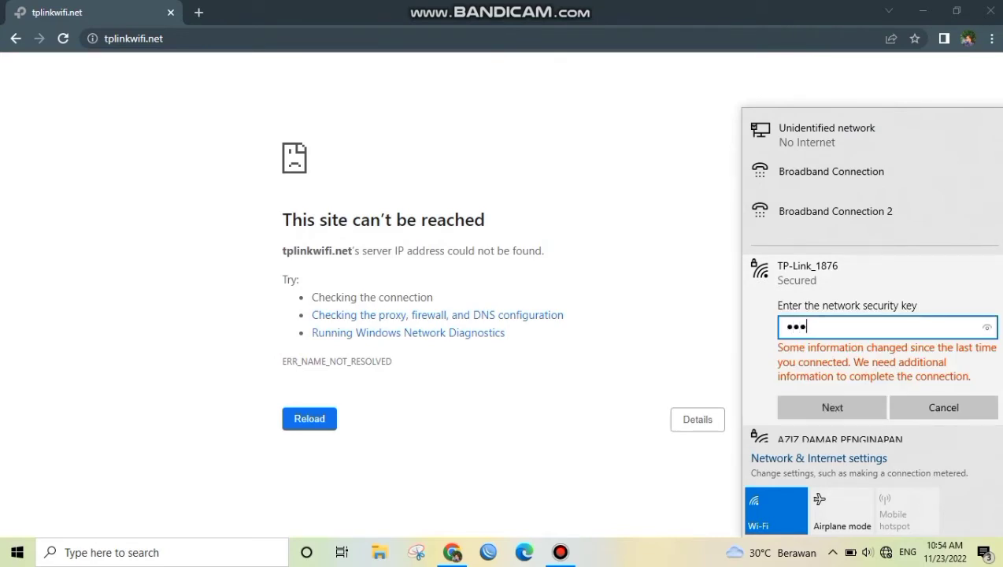
type("•")
key("Return")
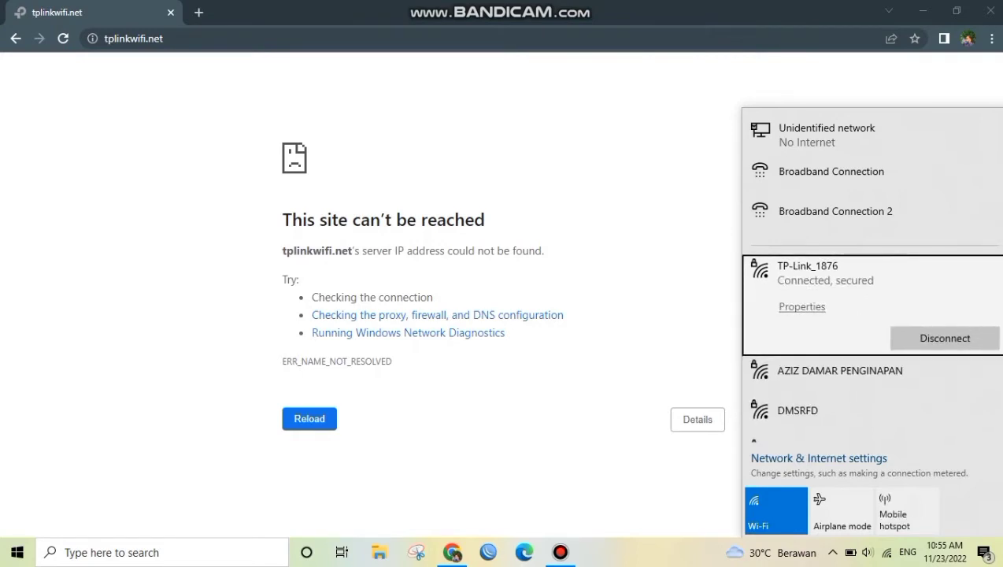
Reload the router page, rename the wireless network to "Pusat Oleh Oleh" in the basic wireless settings, and save
left_click(310, 419)
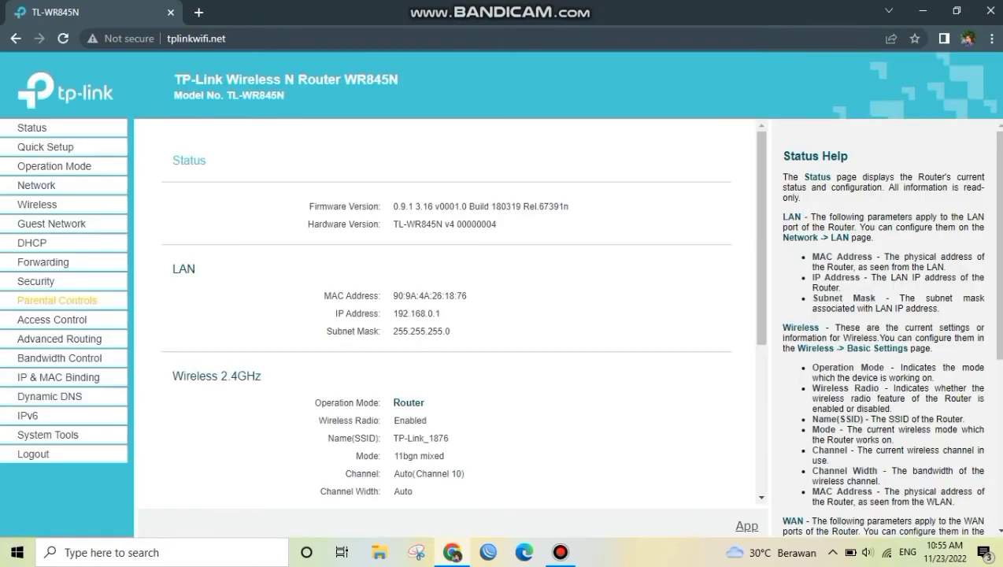
left_click(51, 224)
left_click(38, 205)
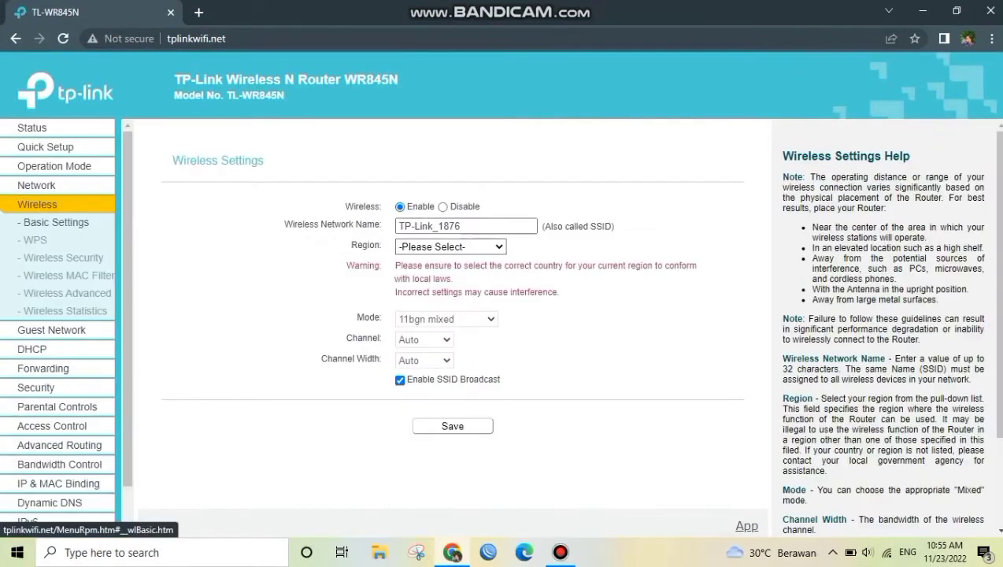
left_click(486, 226)
key("BackSpace")
key("BackSpace")
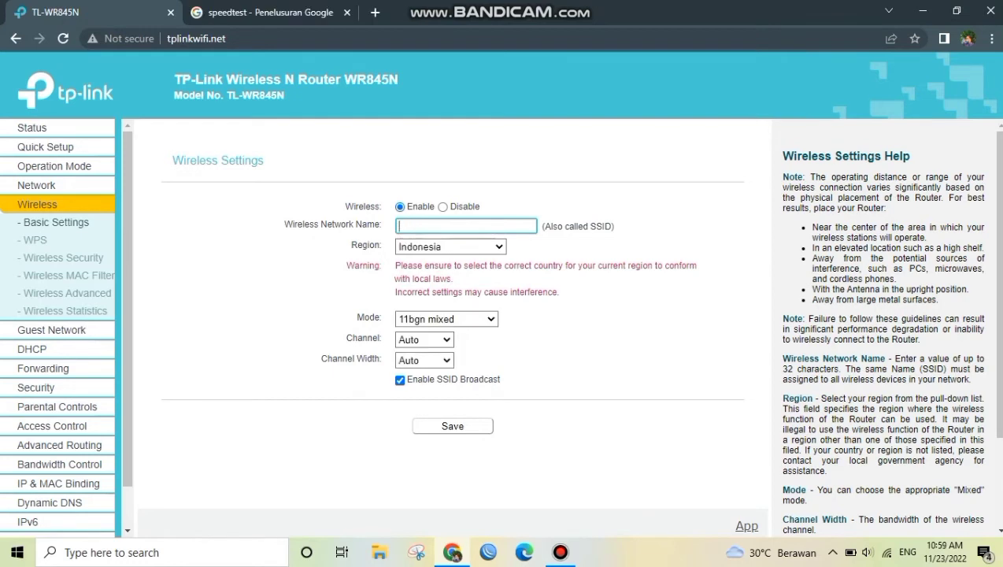
type("Puat")
key("BackSpace")
key("BackSpace")
type("sat Oleh Oleh")
key("Return")
Connect the computer to the Pusat Oleh Oleh Wi-Fi network by entering its network security key
left_click(887, 553)
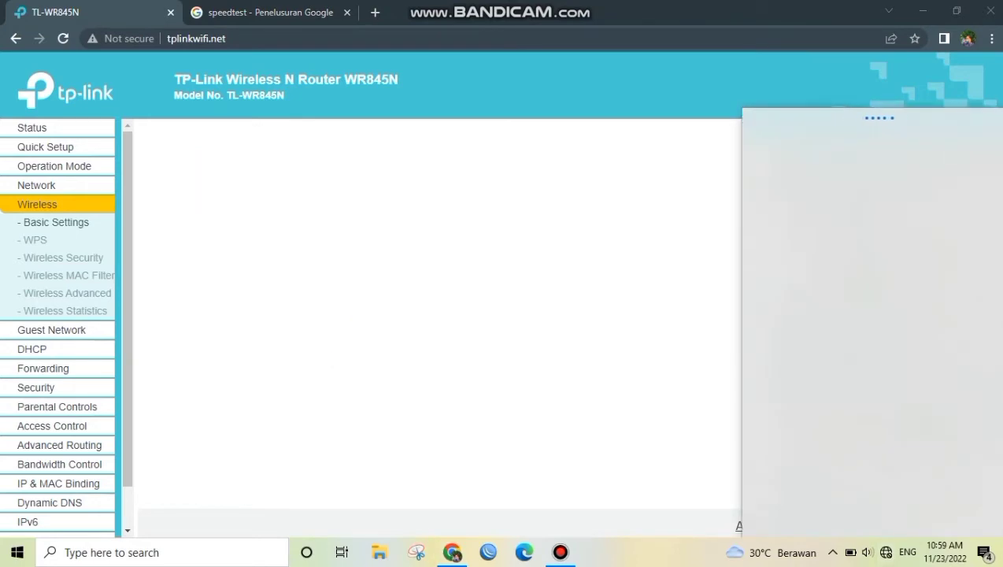
scroll(867, 315, "down", 5)
left_click(812, 327)
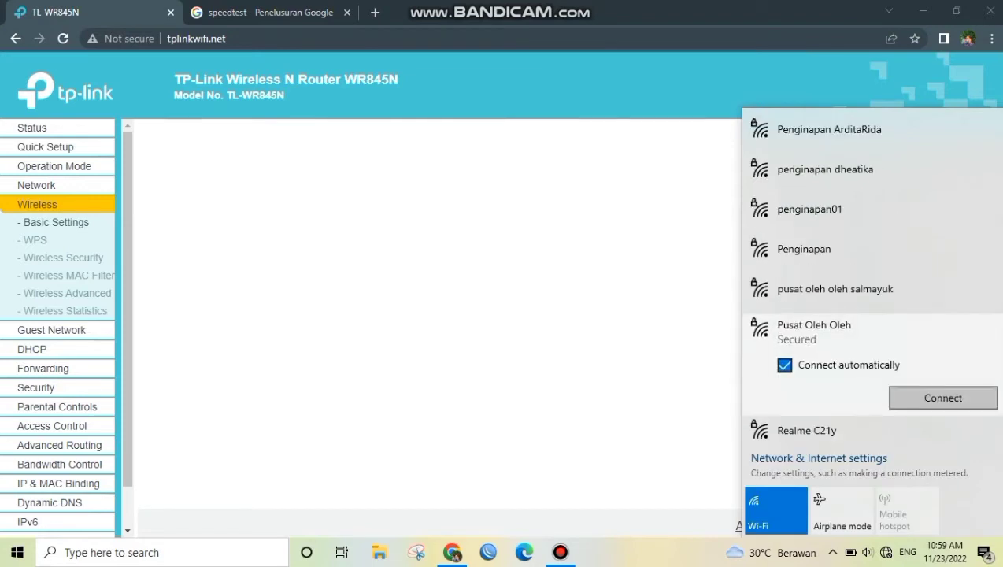
left_click(927, 397)
type("••••••••")
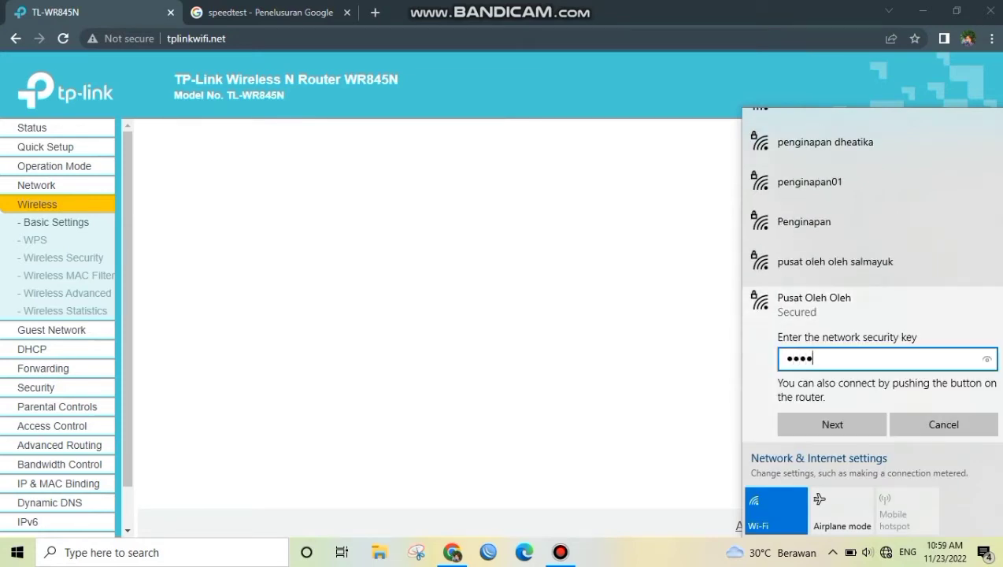
key("Return")
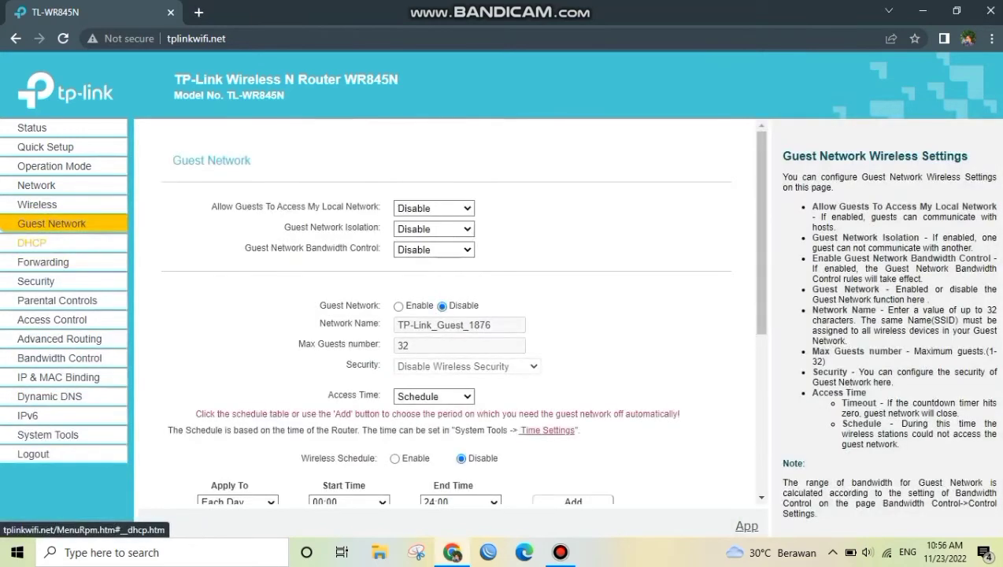
Set the TP-Link's DHCP address pool from 192.168.0.46 to 192.168.0.60 and save the DHCP settings
left_click(32, 368)
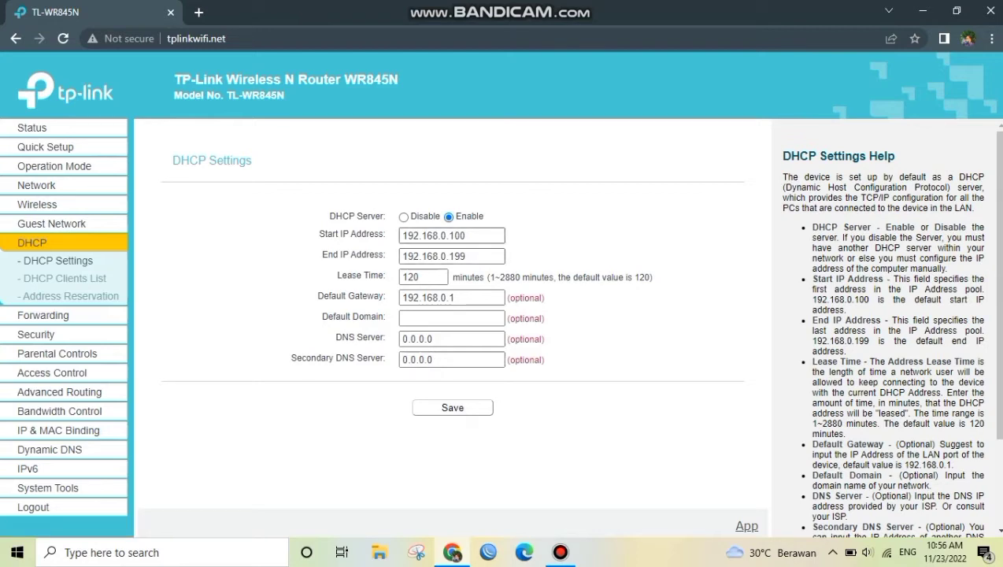
left_click(469, 235)
key("BackSpace")
key("BackSpace")
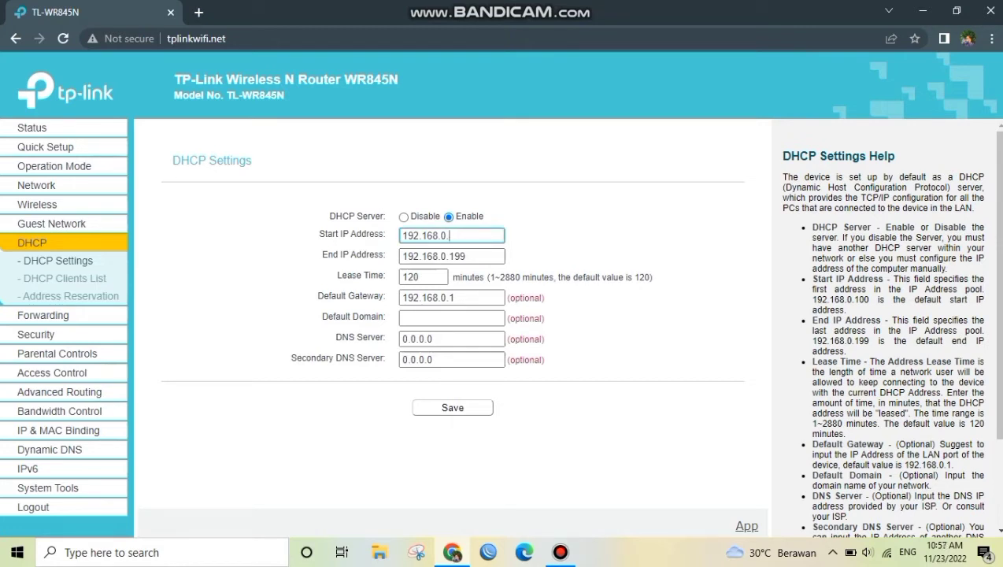
type("46")
left_click(467, 256)
key("BackSpace")
key("BackSpace")
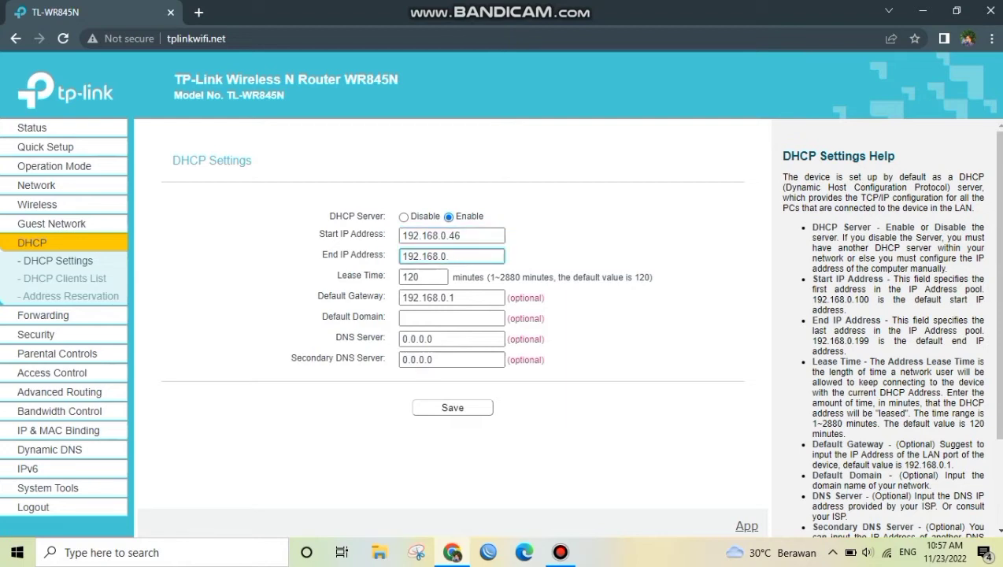
type("60")
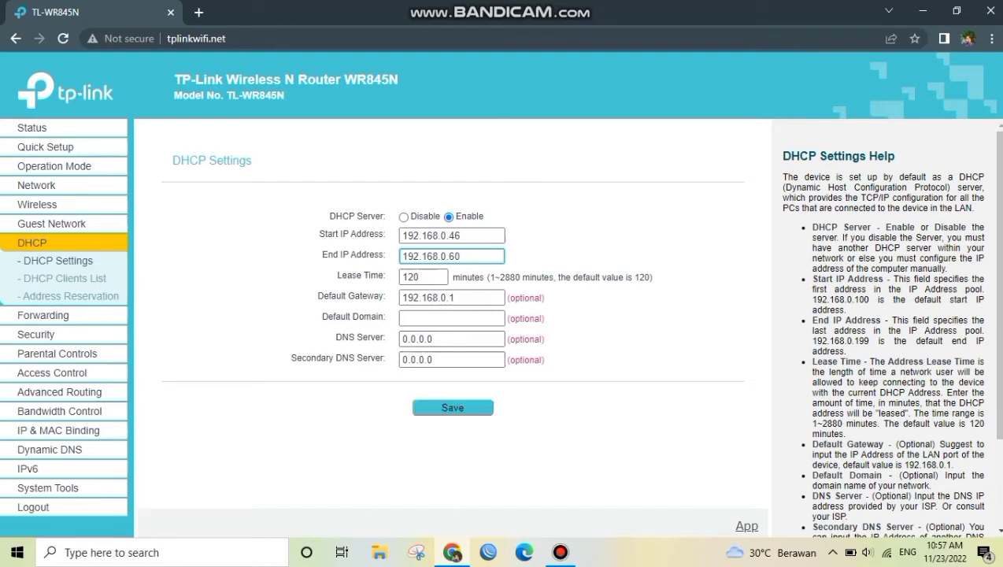
left_click(487, 404)
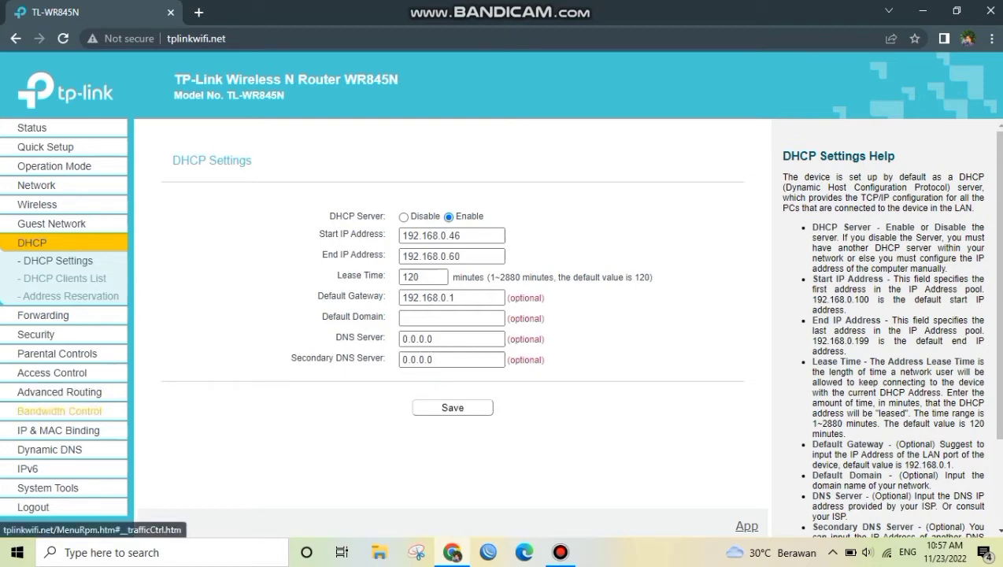
Enable bandwidth control with 1000 Kbps egress and 1000 Kbps ingress bandwidth, and save the settings
left_click(47, 411)
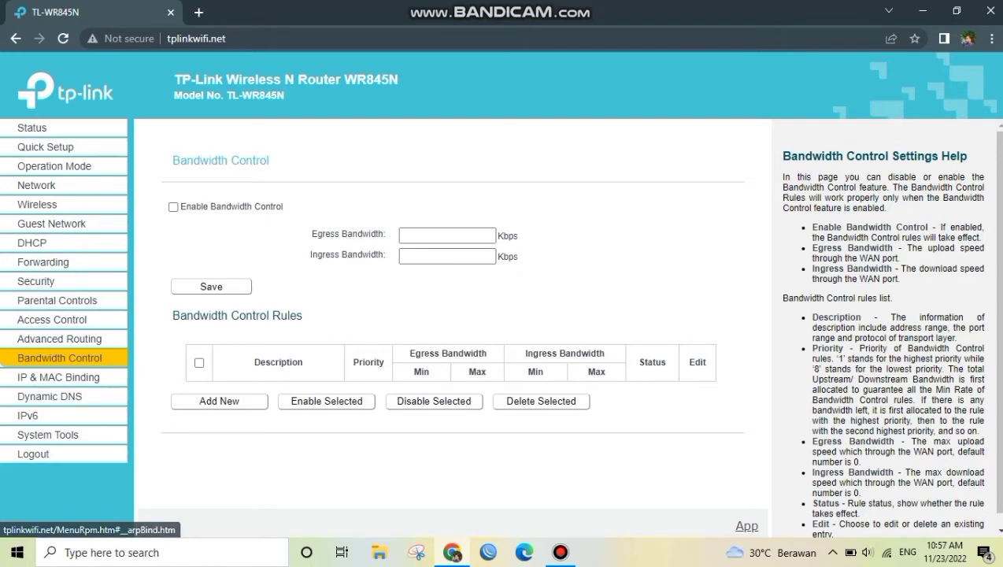
left_click(447, 235)
type("1000")
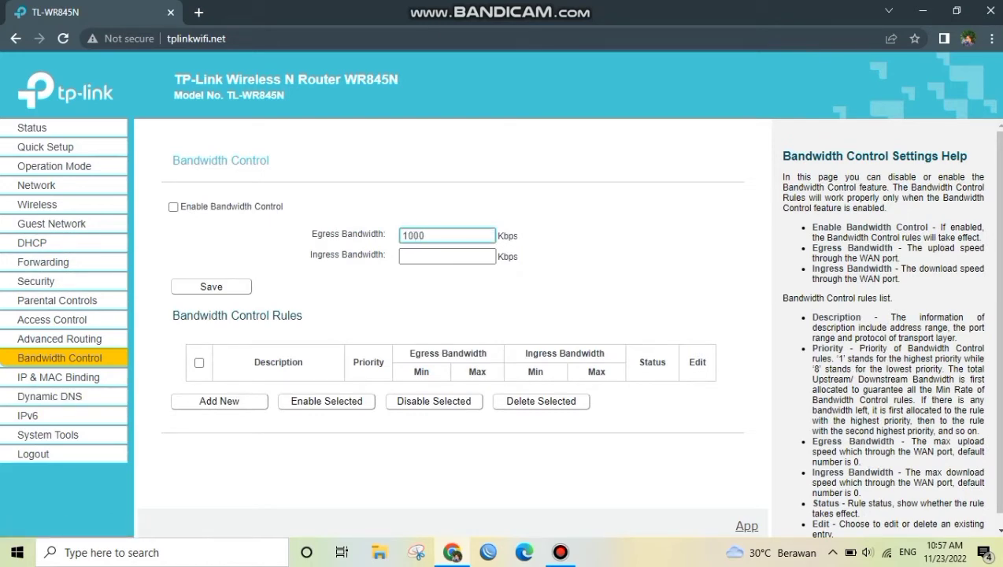
left_click(448, 256)
type("1")
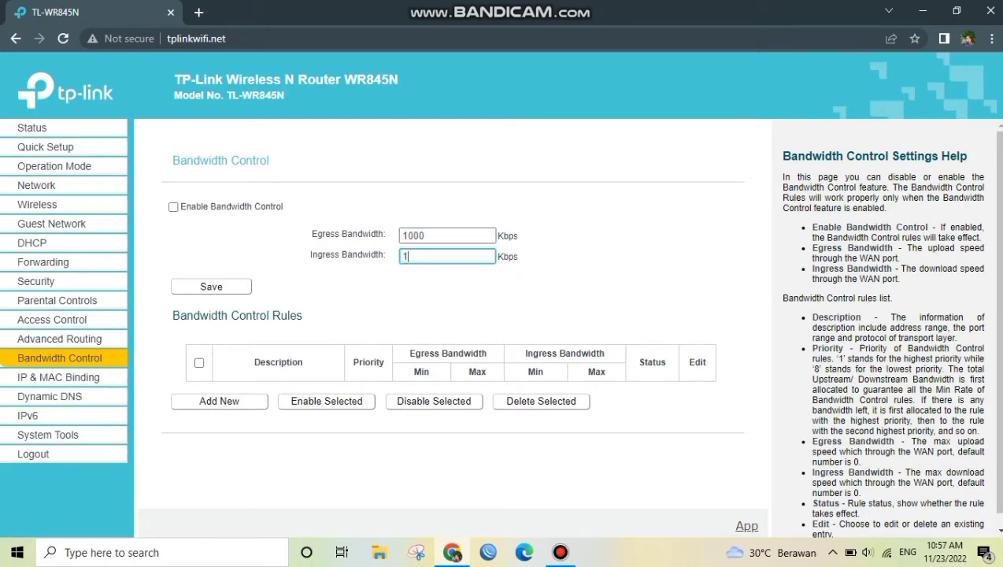
type("000")
left_click(173, 208)
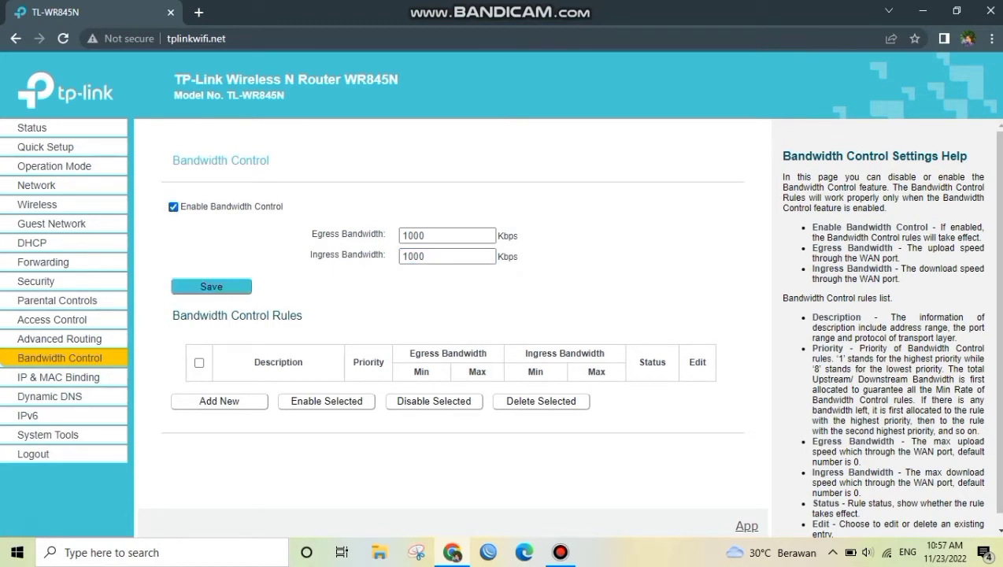
left_click(211, 287)
Search Google for speedtest in a new browser tab and run Google's internet speed test
key("ctrl+t")
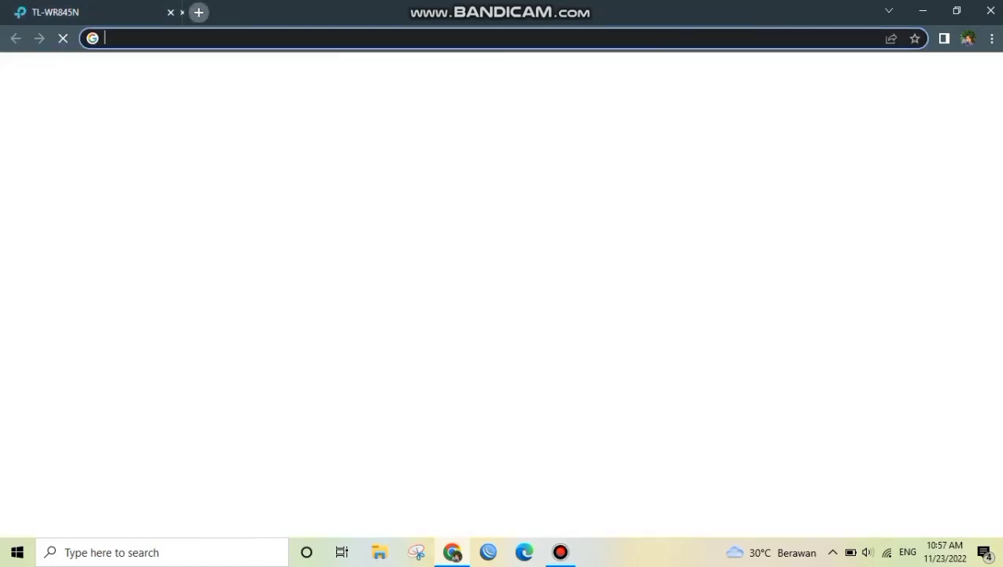
type("speed")
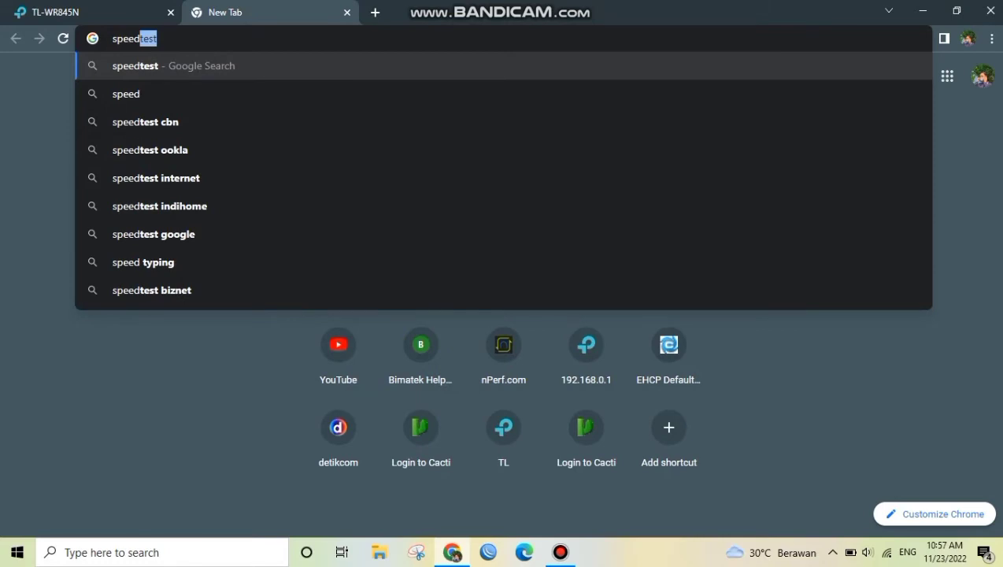
type("test")
key("Return")
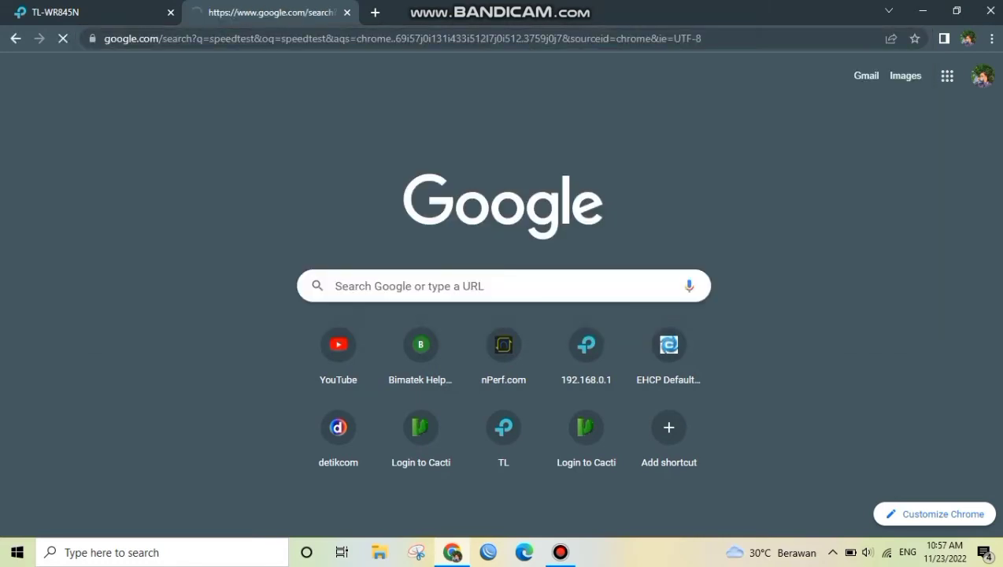
scroll(508, 288, "down", 1)
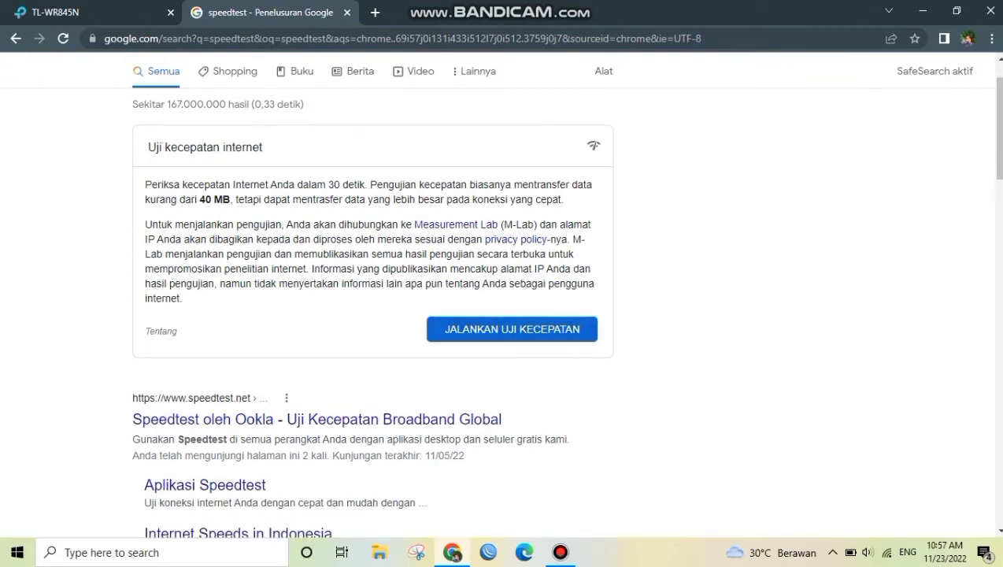
left_click(512, 329)
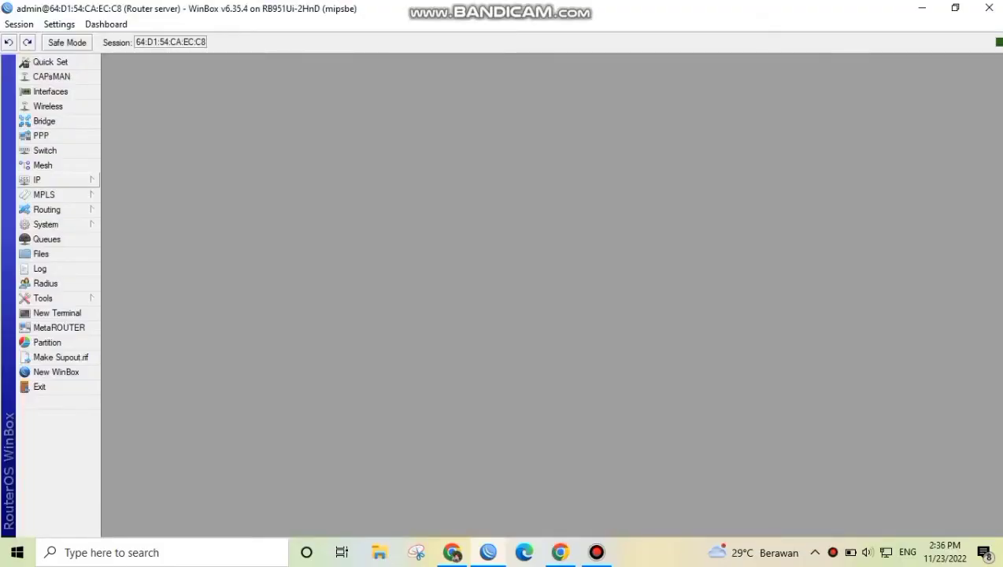
Add a firewall Layer7 protocol named Youtube with the regexp ^.+(youtube.com).*$ in WinBox
left_click(37, 179)
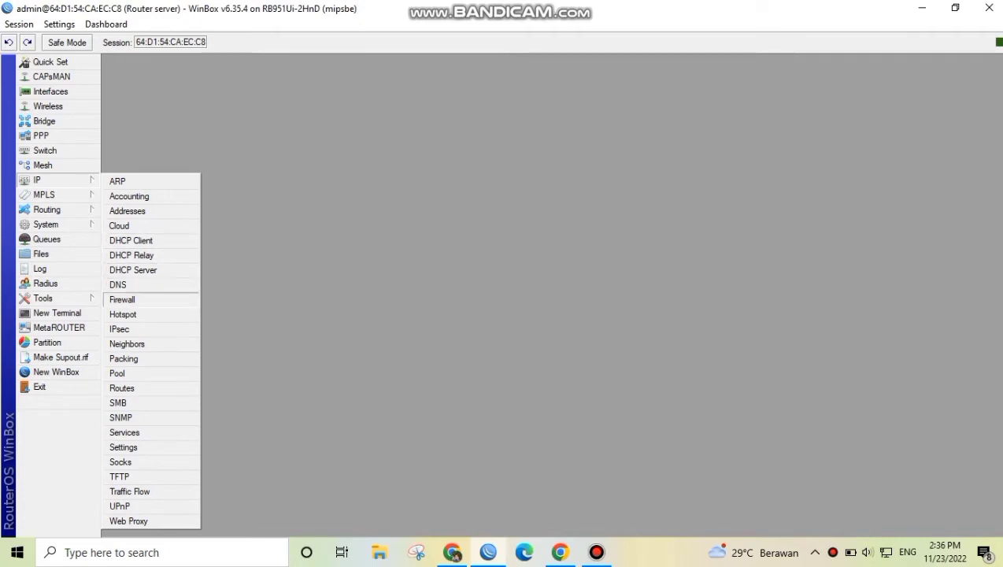
left_click(122, 299)
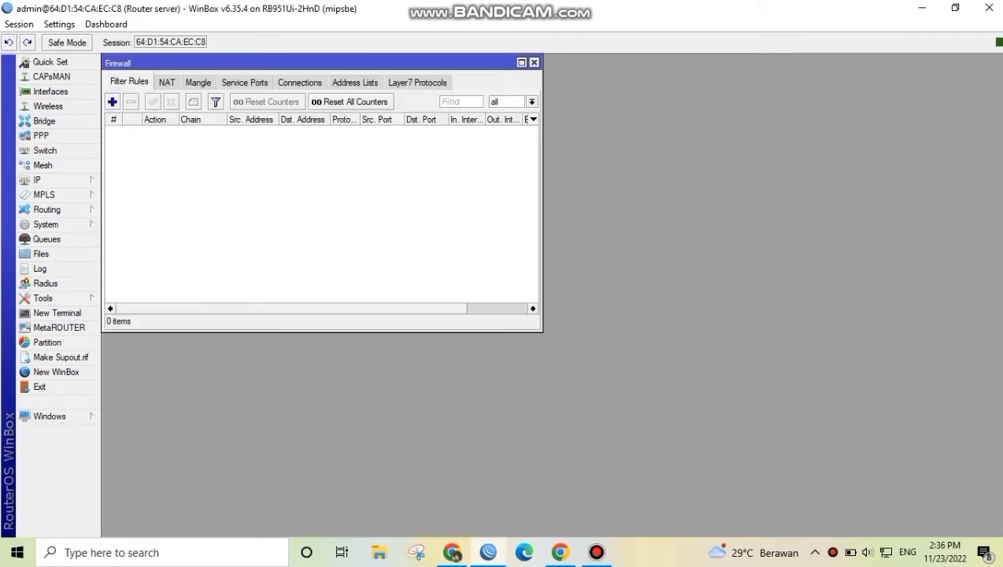
left_click(418, 82)
left_click(113, 101)
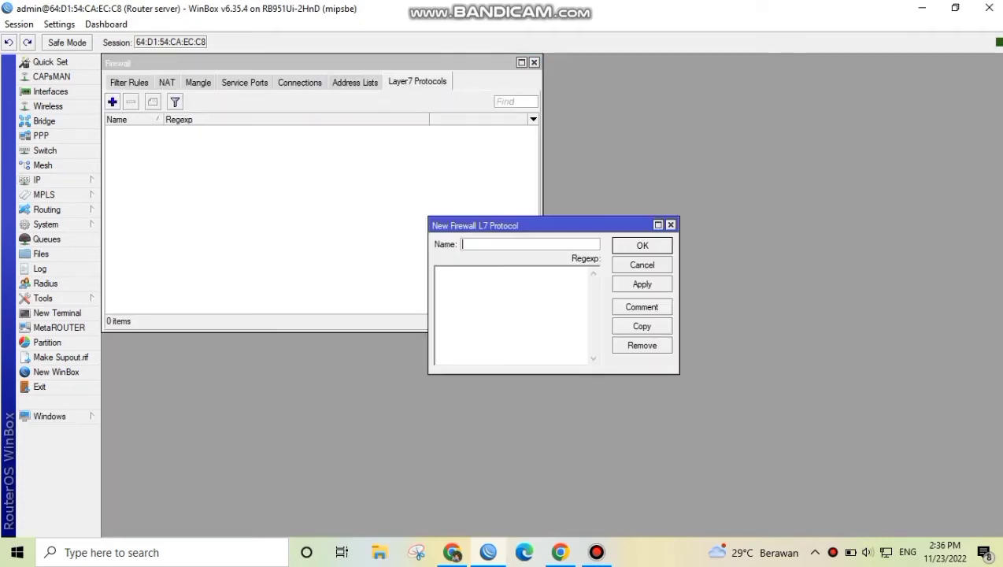
type("Youtube")
key("Tab")
type("^")
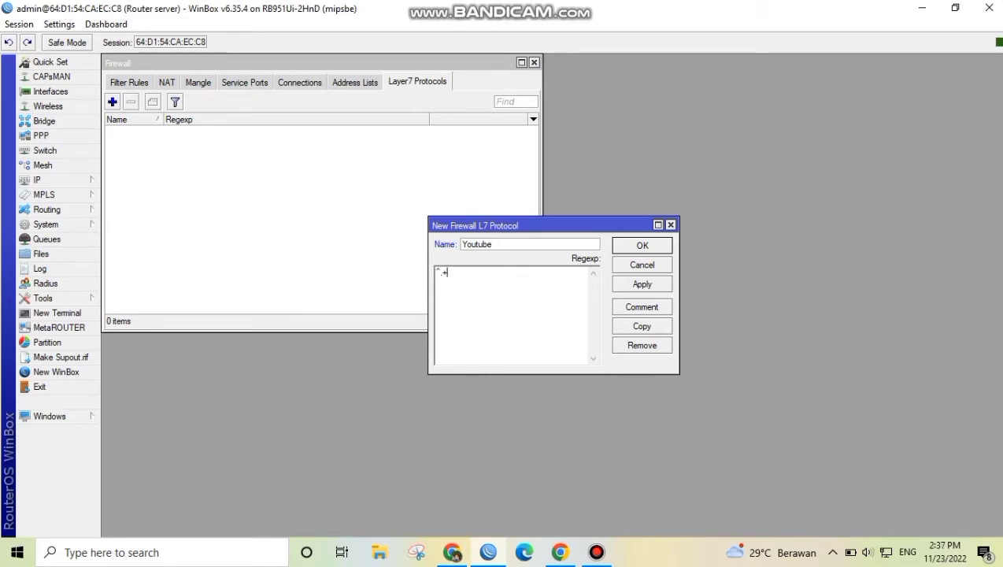
type(".+(youtube.com)")
type("$")
key("Return")
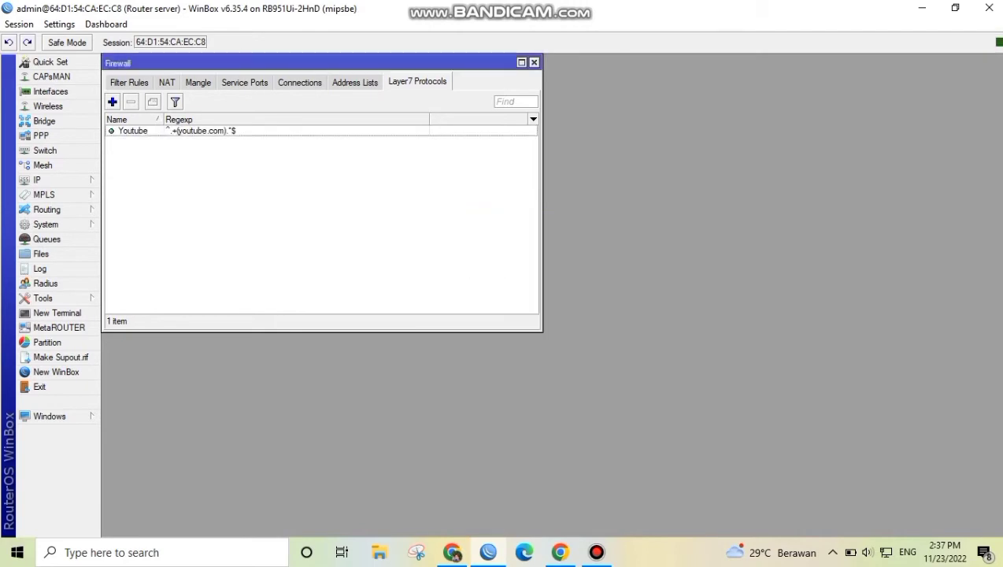
Start a new firewall filter rule with chain forward and out interface ether2
left_click(129, 83)
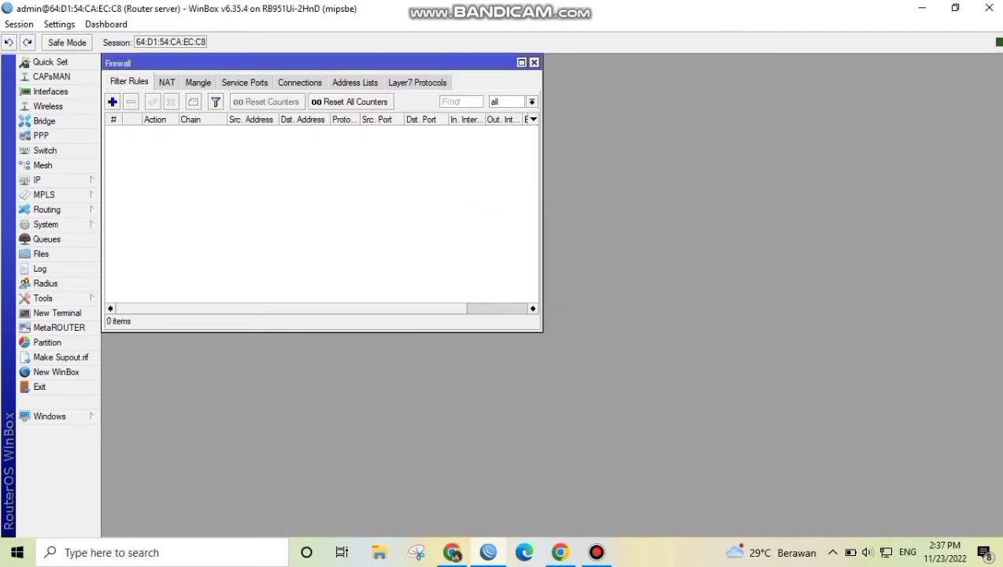
left_click(112, 101)
left_click(617, 159)
left_click(543, 170)
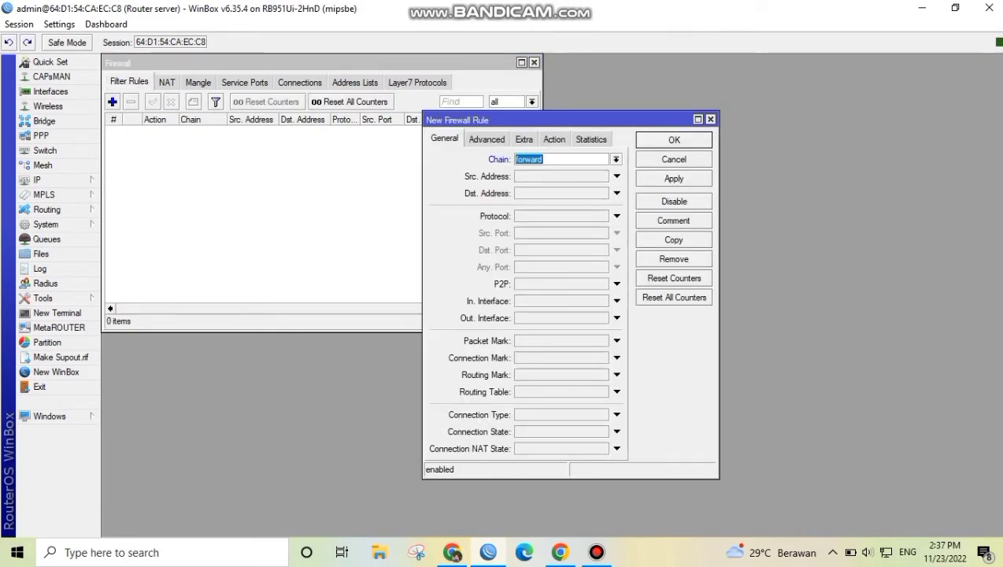
left_click(617, 318)
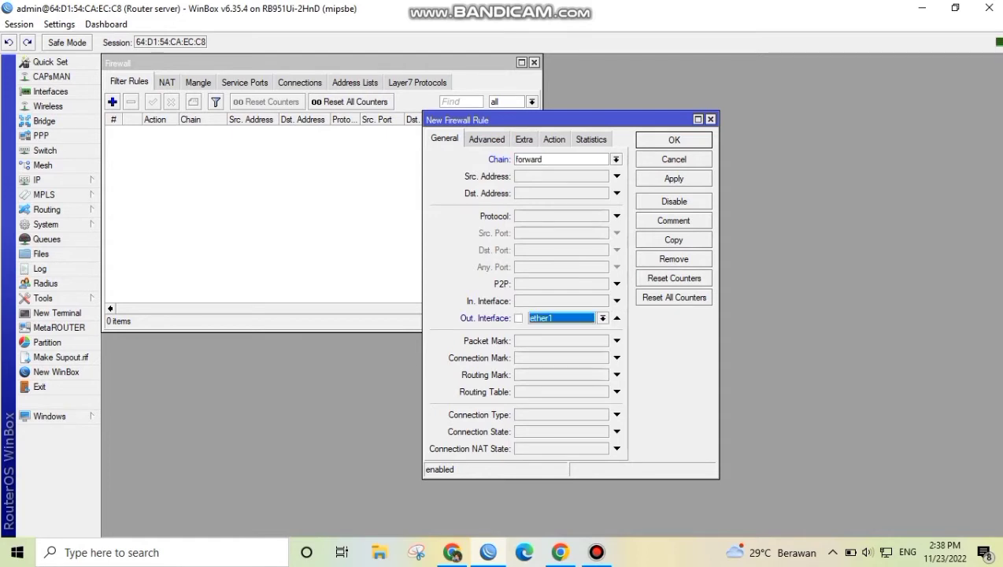
left_click(602, 318)
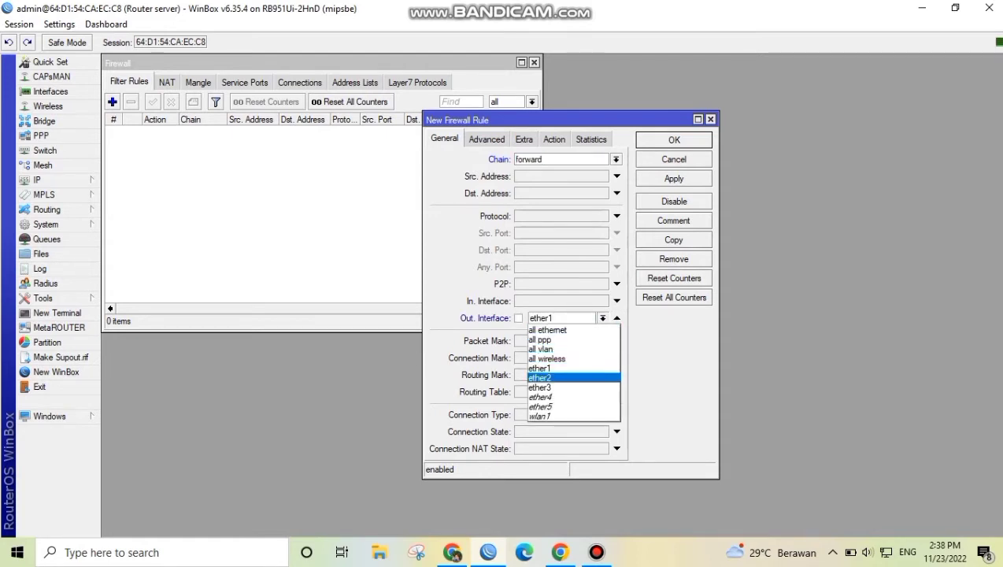
left_click(540, 379)
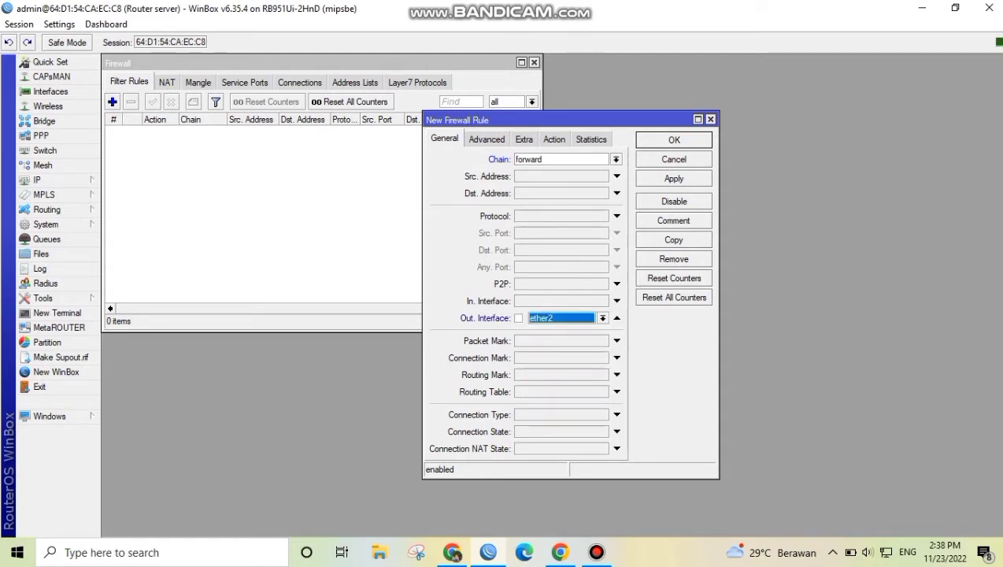
Match the rule to the Youtube Layer7 protocol, set its action to drop, and save it
left_click(487, 139)
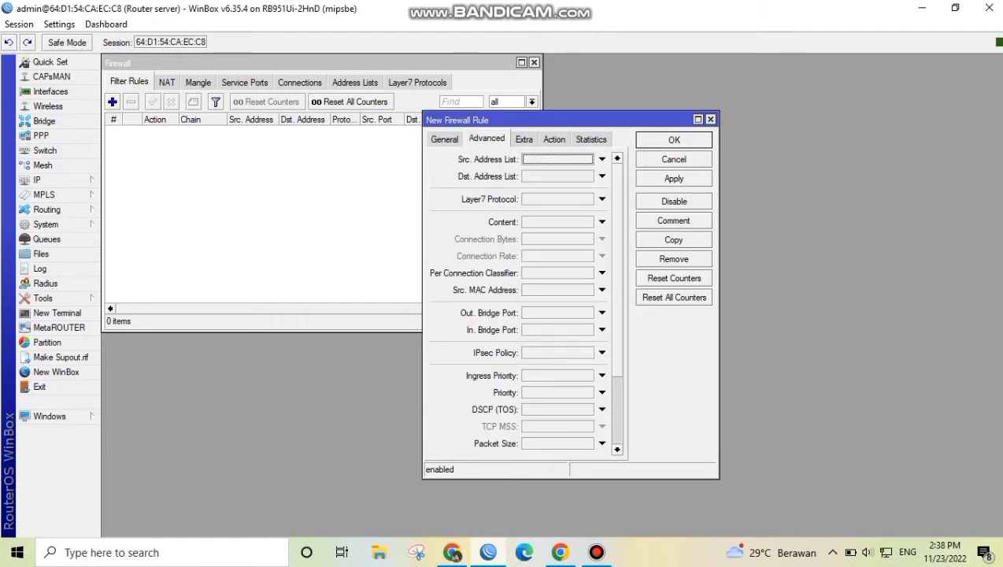
left_click(603, 199)
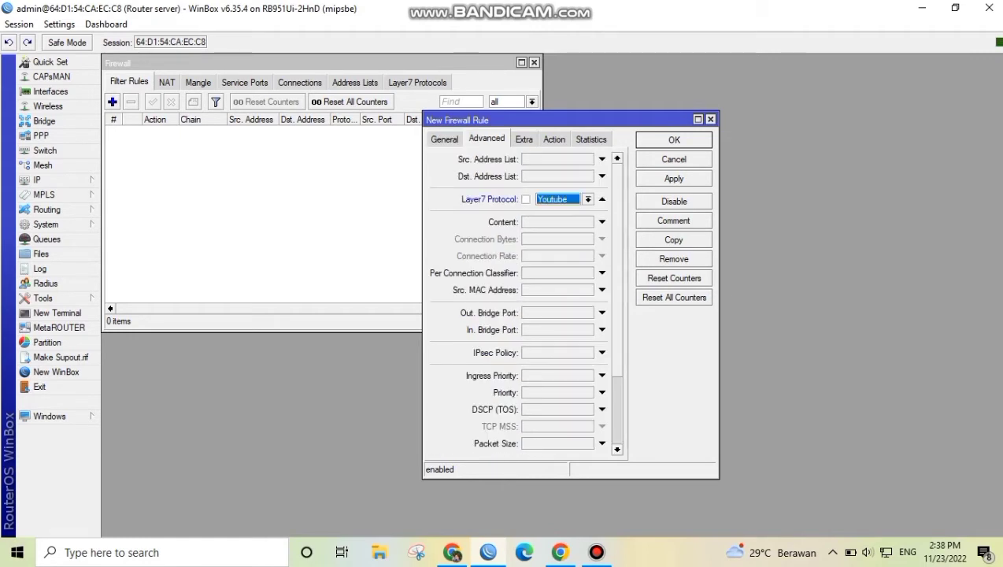
left_click(555, 138)
left_click(543, 159)
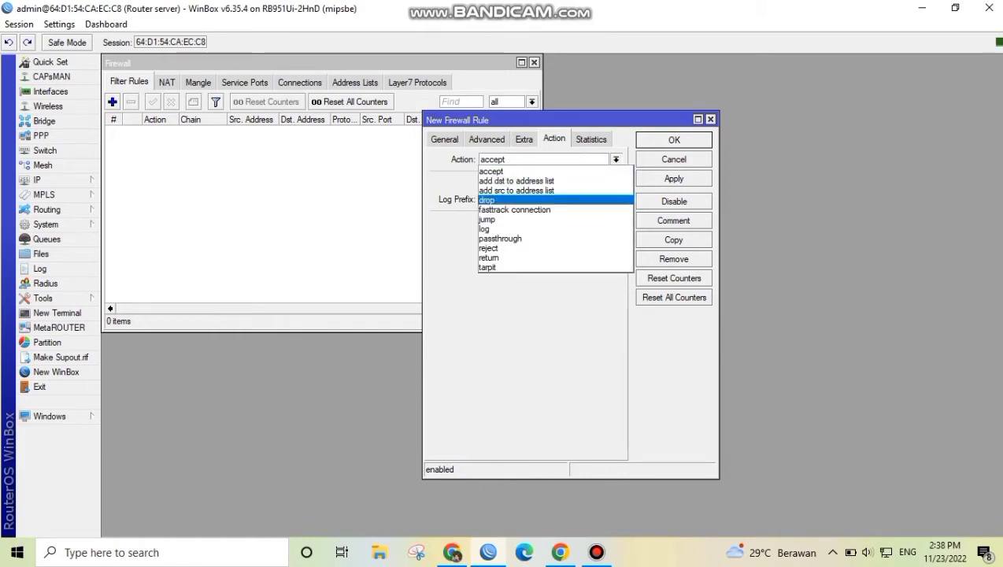
left_click(496, 200)
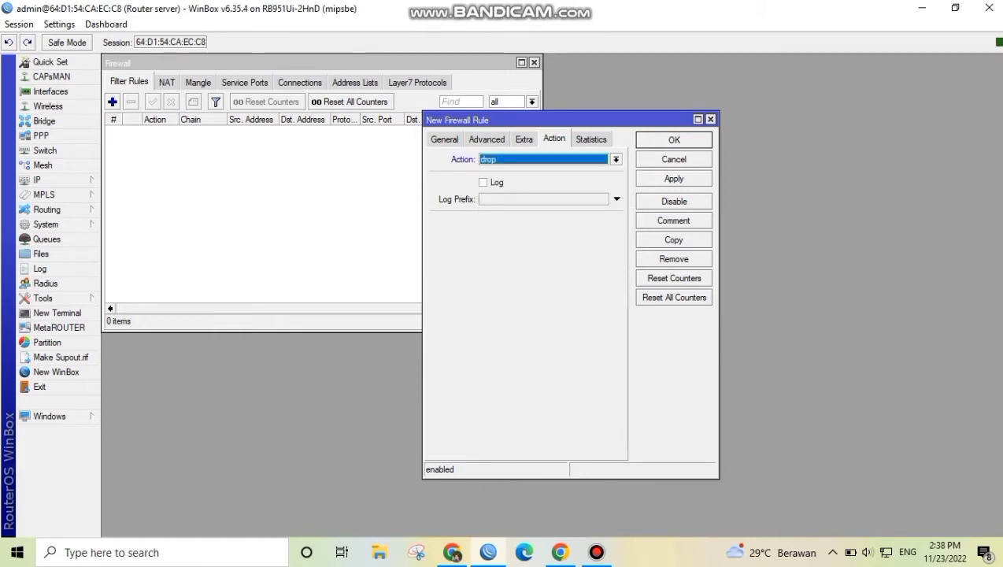
left_click(674, 179)
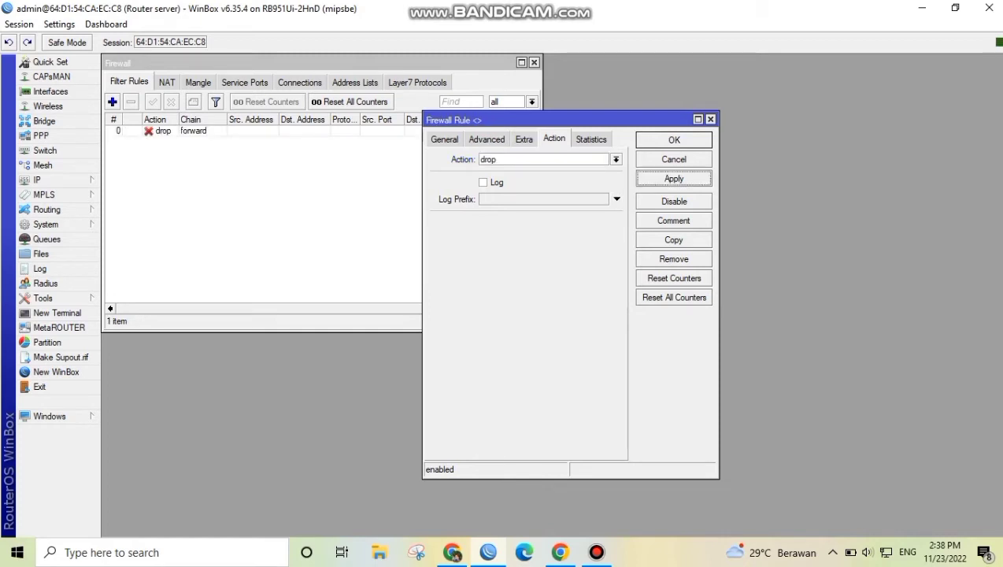
left_click(674, 140)
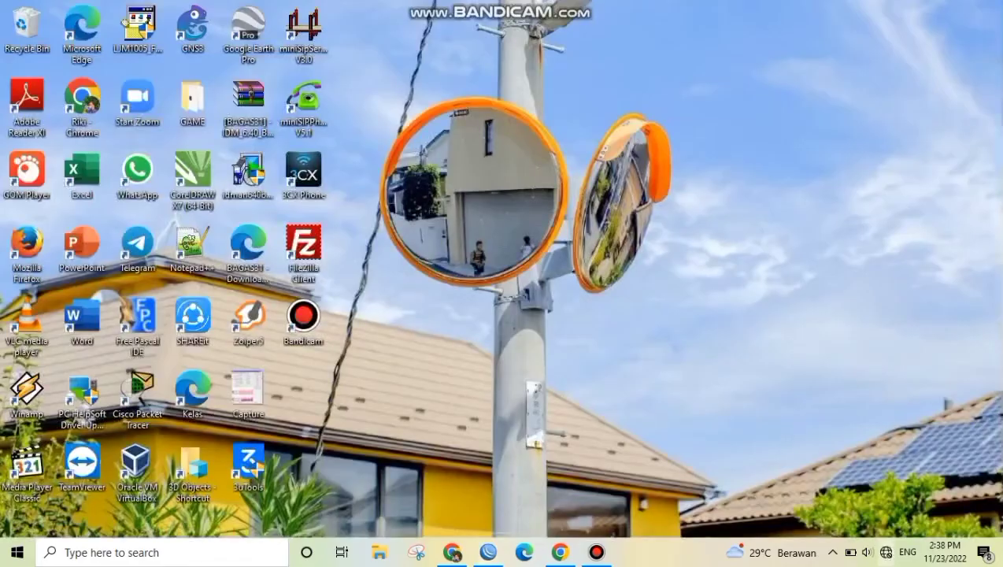
Disconnect from the Pusat oleh oleh Wi-Fi network and reconnect the computer to it
left_click(886, 552)
left_click(813, 230)
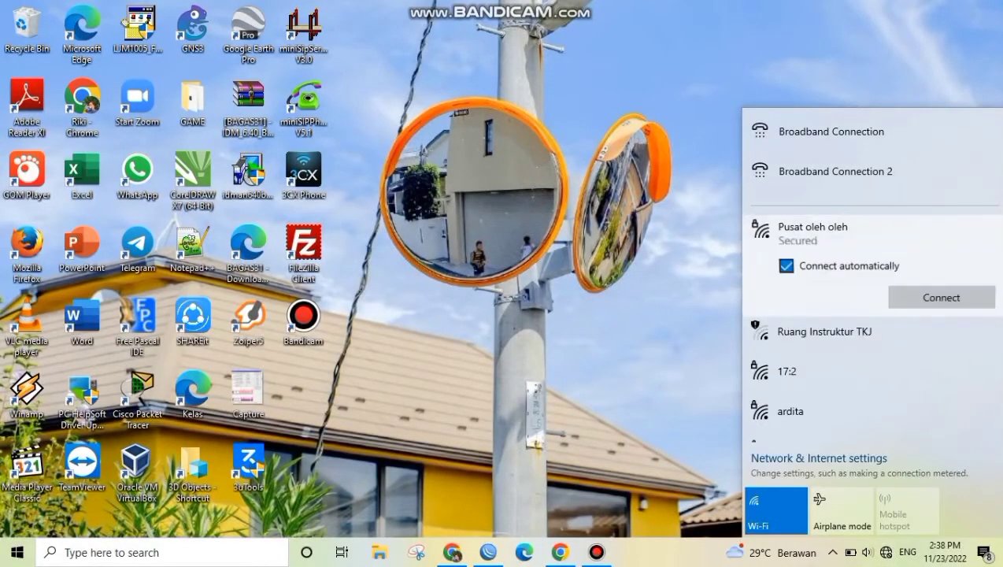
left_click(944, 296)
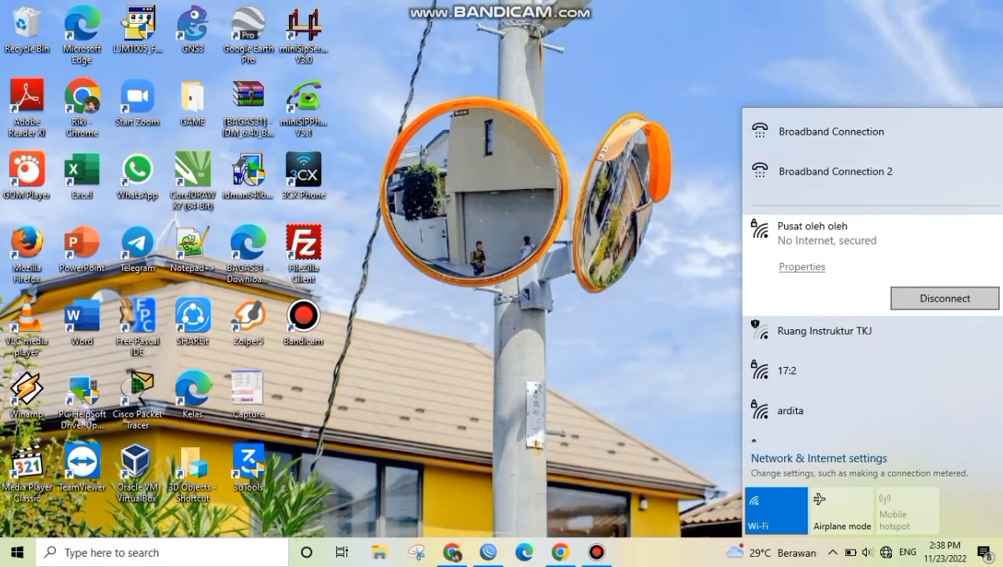
left_click(946, 298)
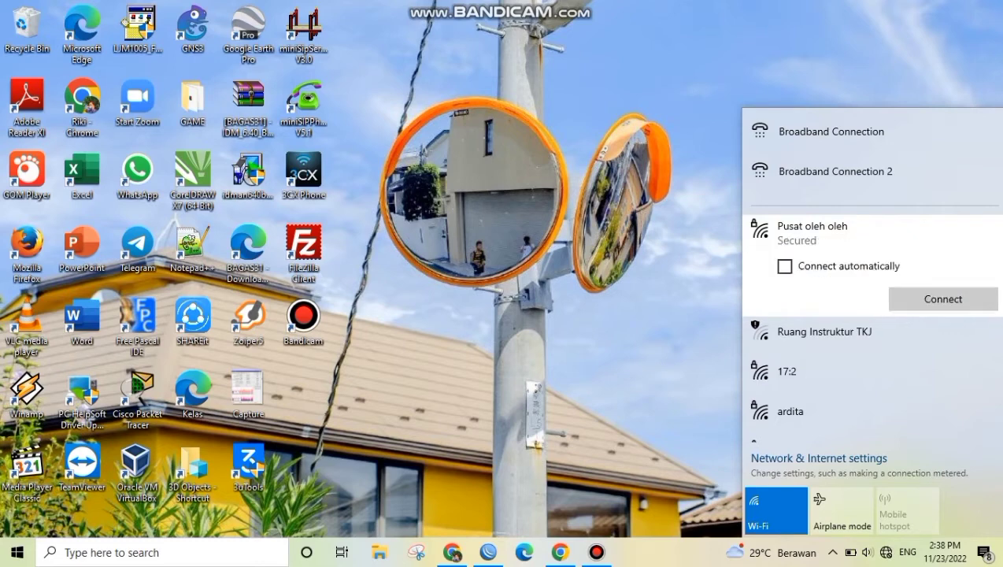
left_click(944, 298)
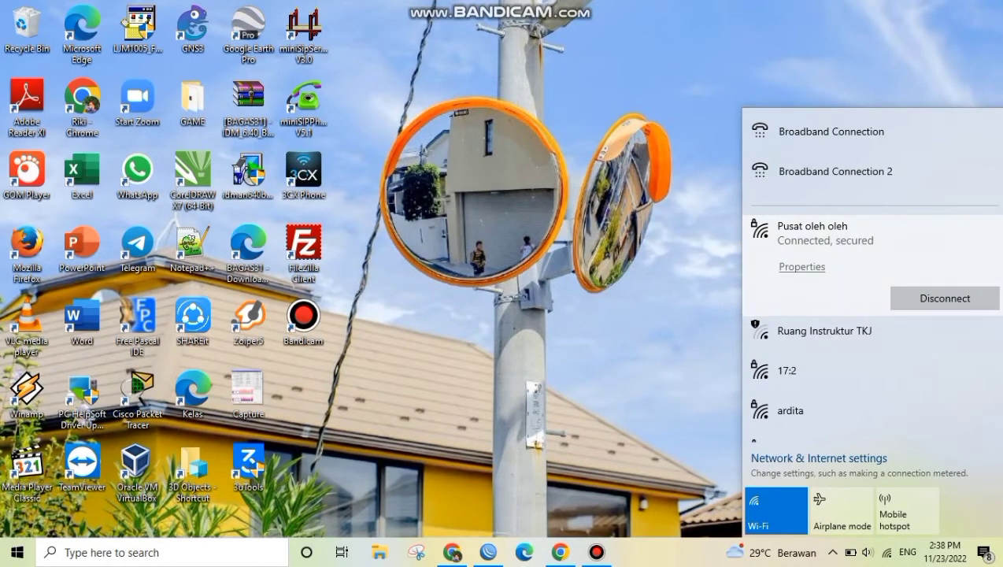
left_click(669, 315)
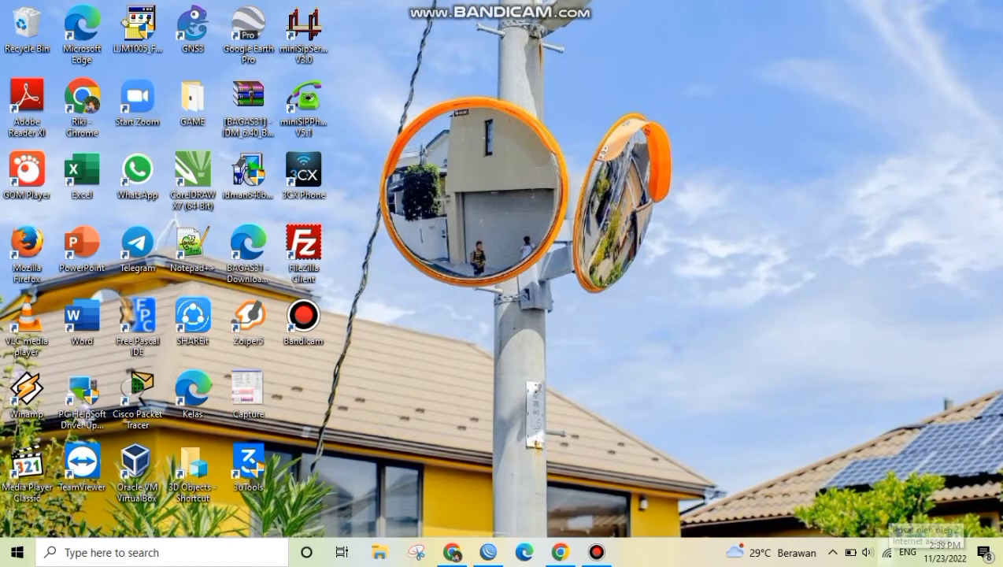
Switch to the Chrome guest window and load instagram.com to test access
left_click(560, 552)
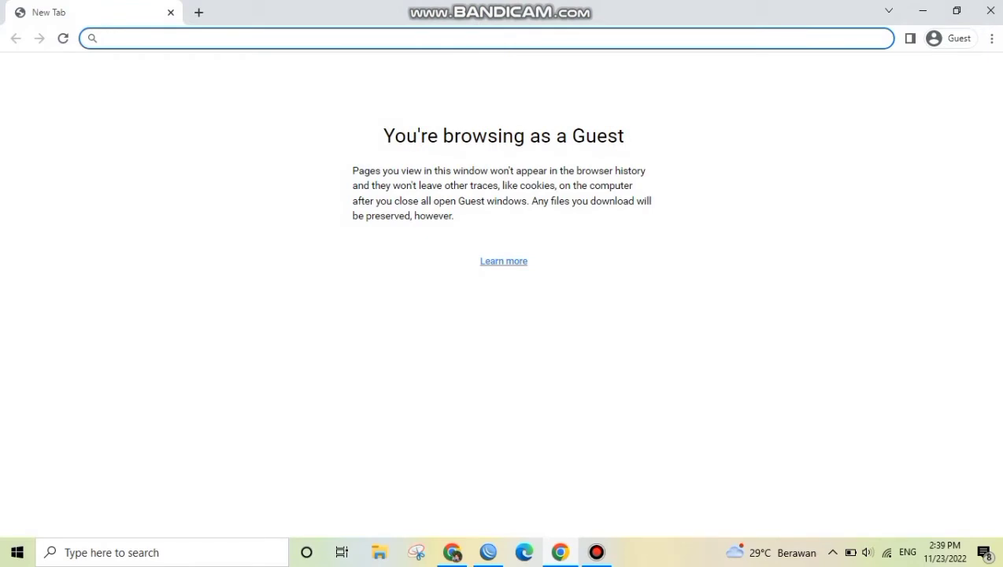
type("instag")
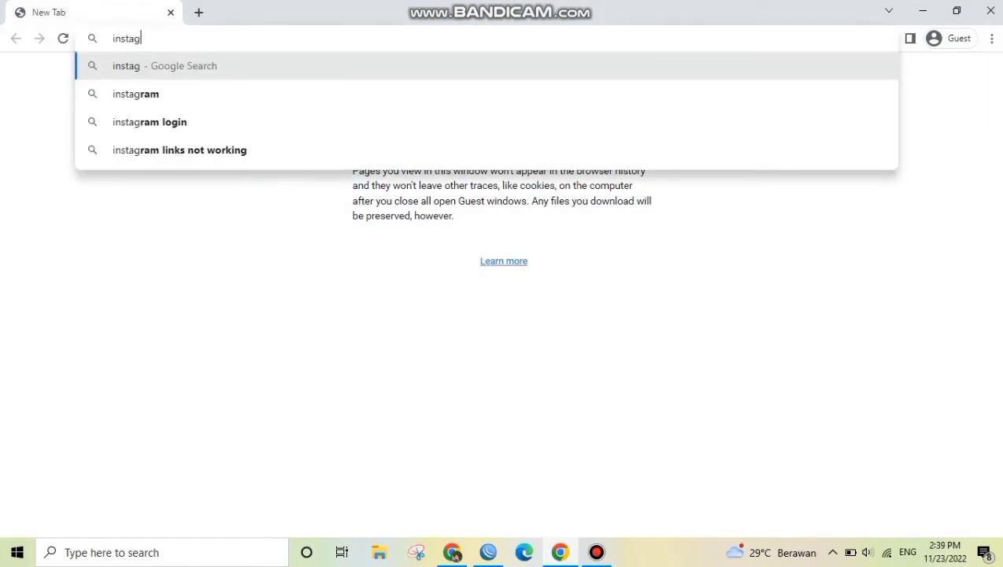
type("ram.com")
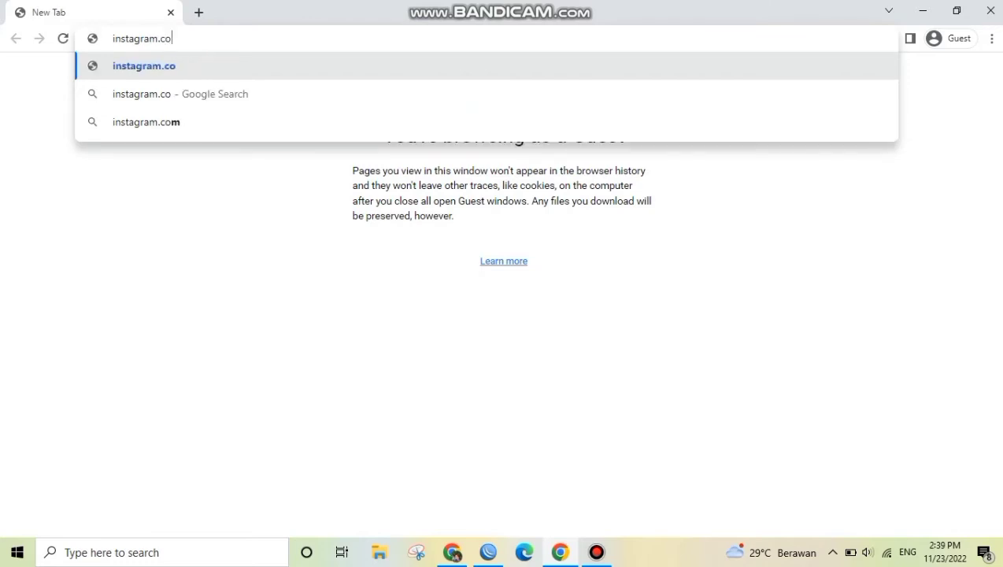
key("Return")
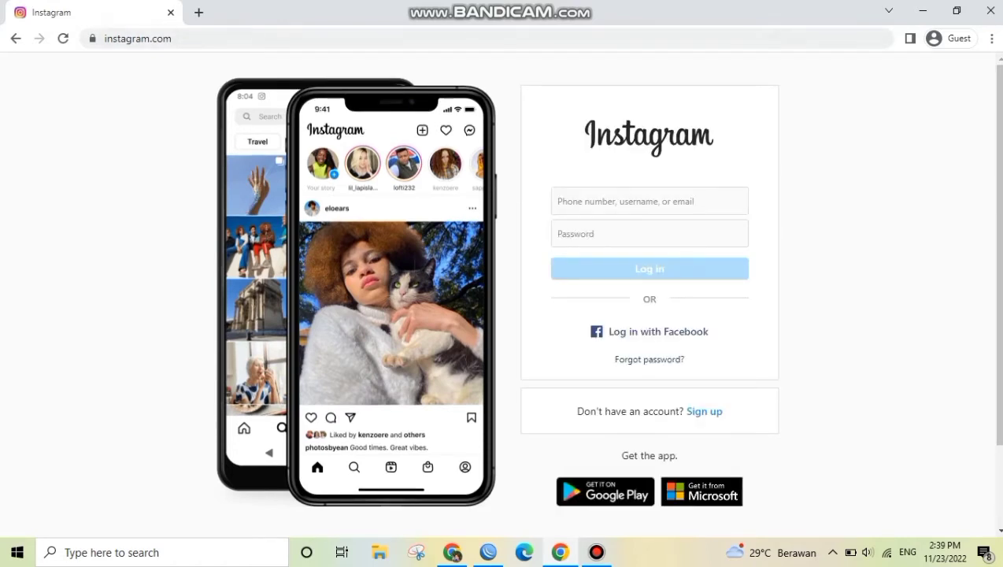
Try to load youtube.com in a new browser tab to test the Layer7 block
left_click(198, 12)
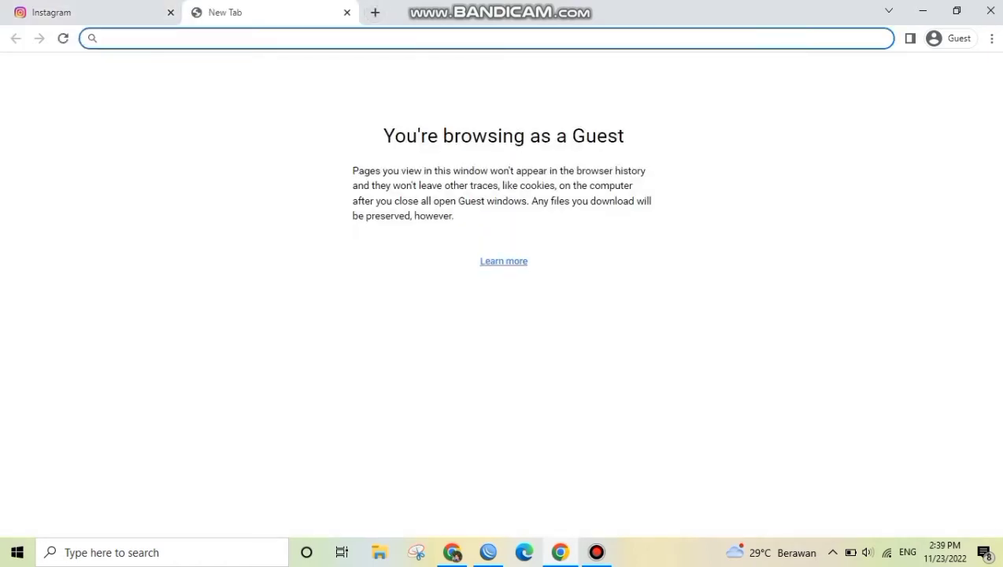
type("youtub")
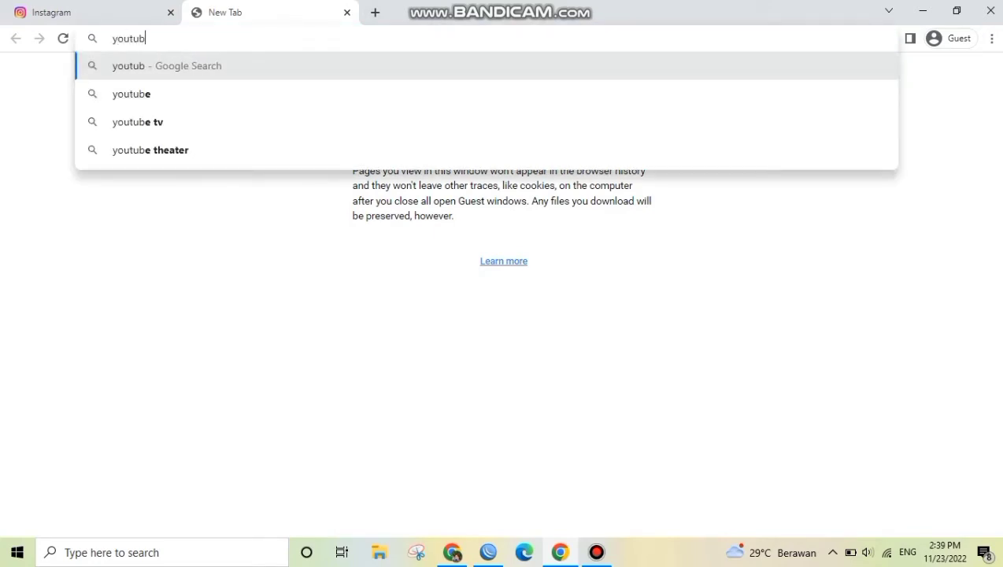
type("e.com")
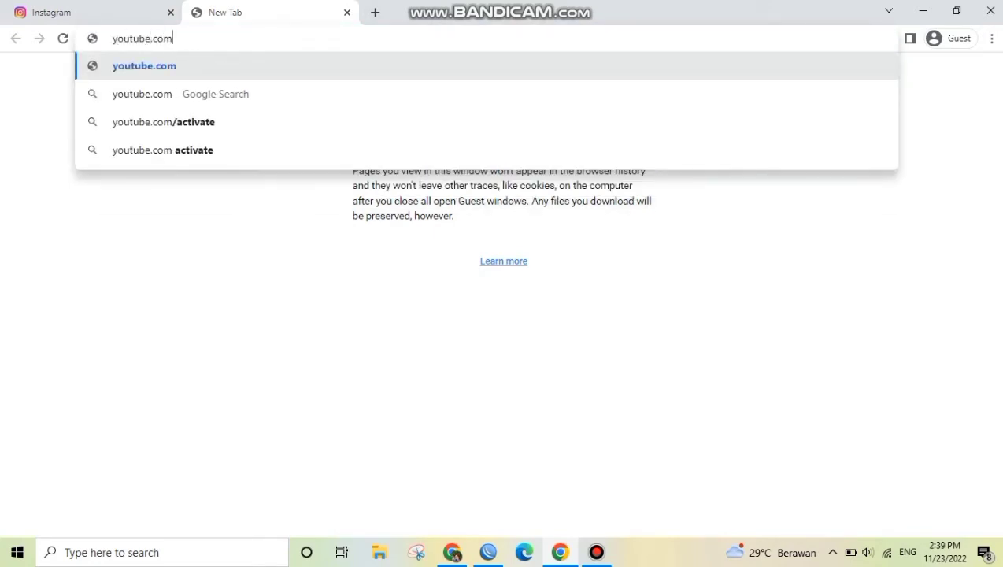
key("Return")
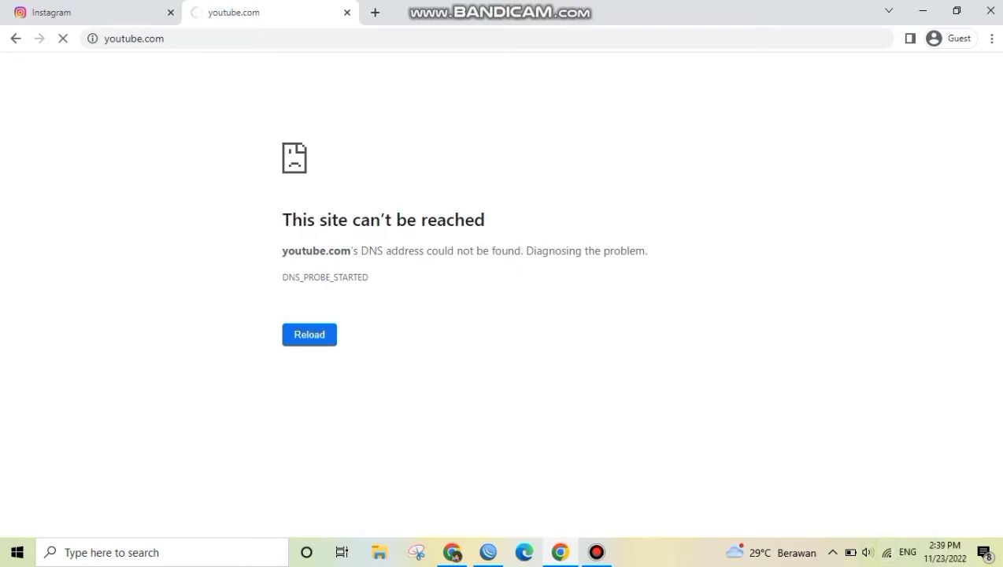
Load detik.com in another new browser tab to test access to other sites
left_click(374, 12)
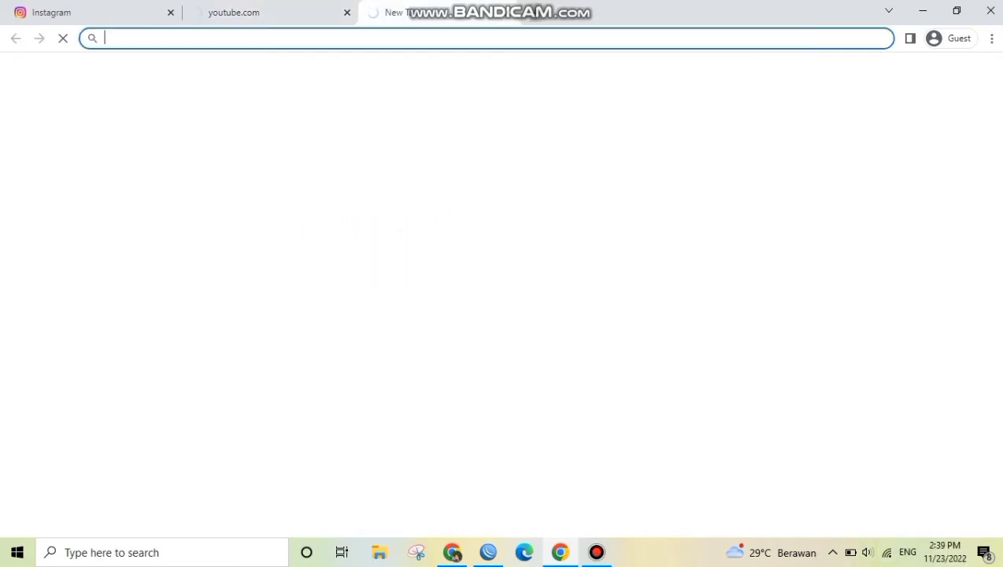
type("de")
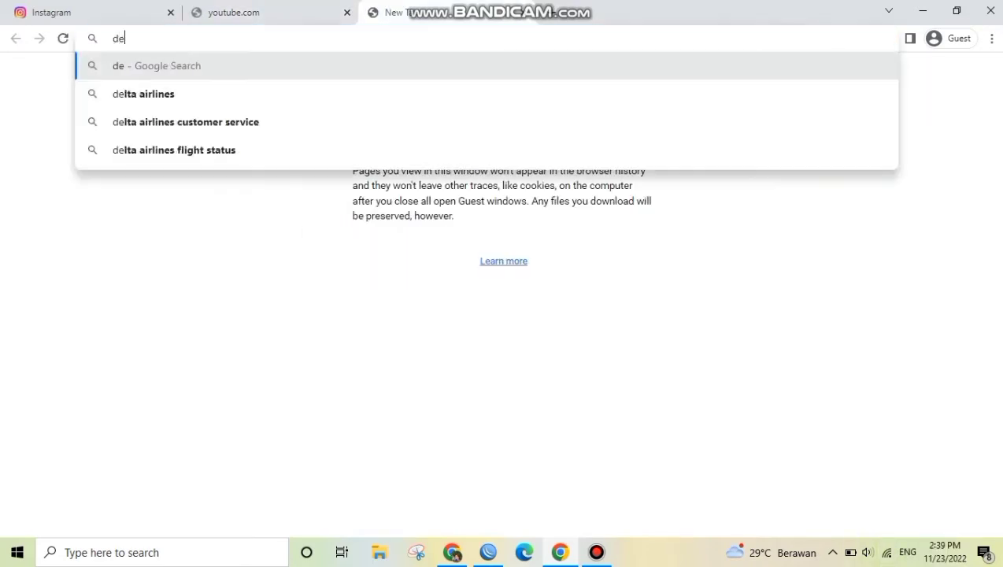
type("tik.com")
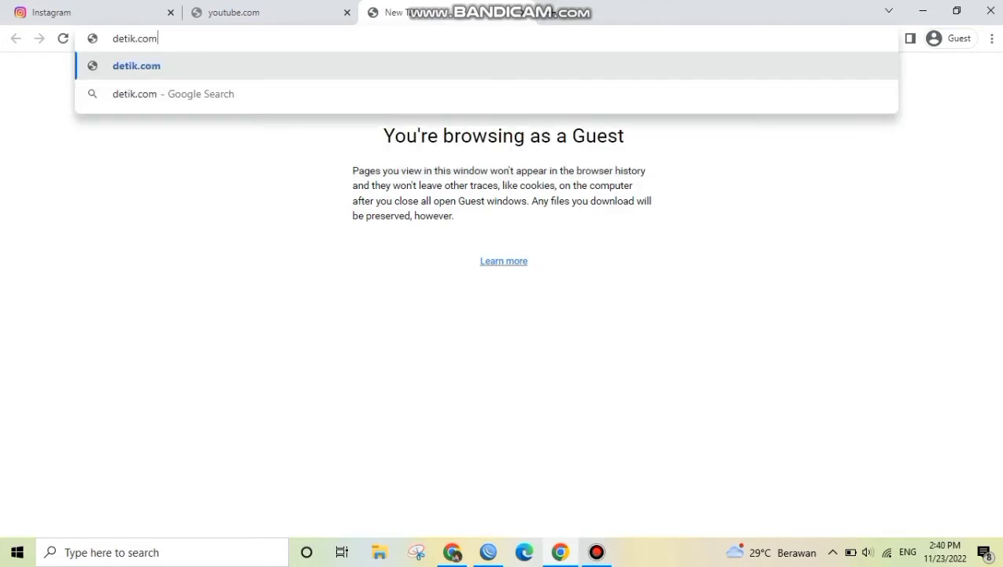
key("Return")
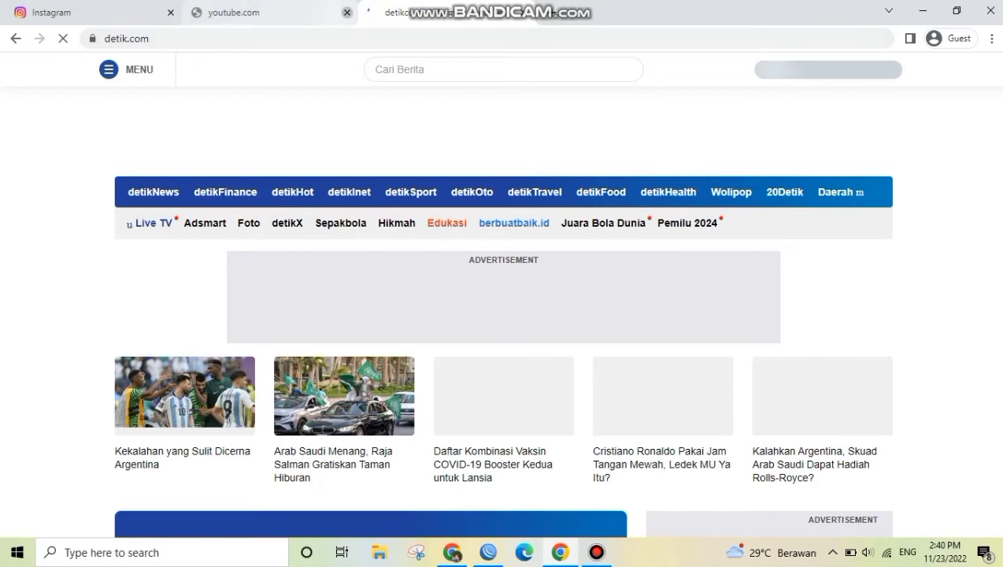
Close the youtube.com tab and try loading youtube.com again in a new tab to retest the block
left_click(348, 12)
left_click(371, 13)
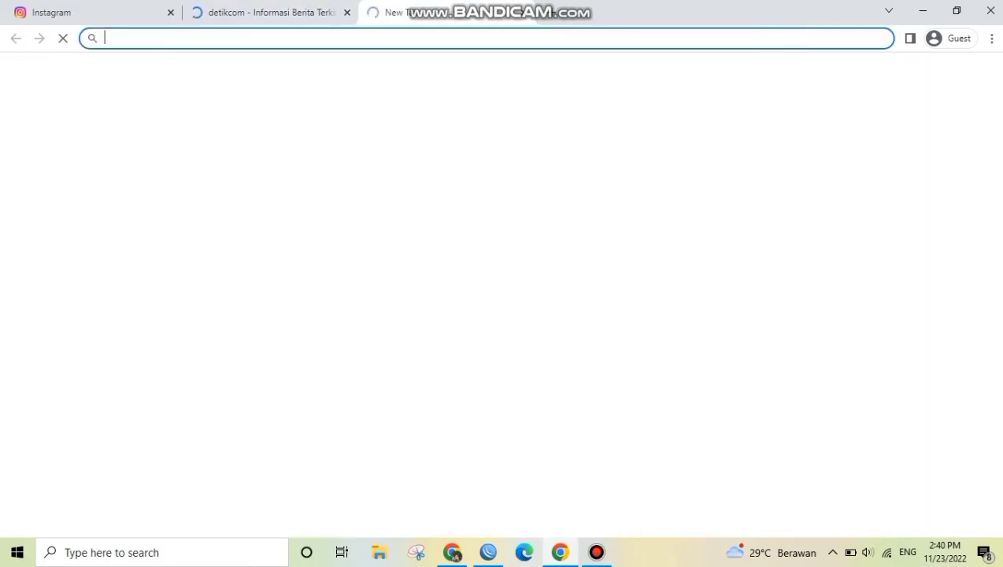
type("yo")
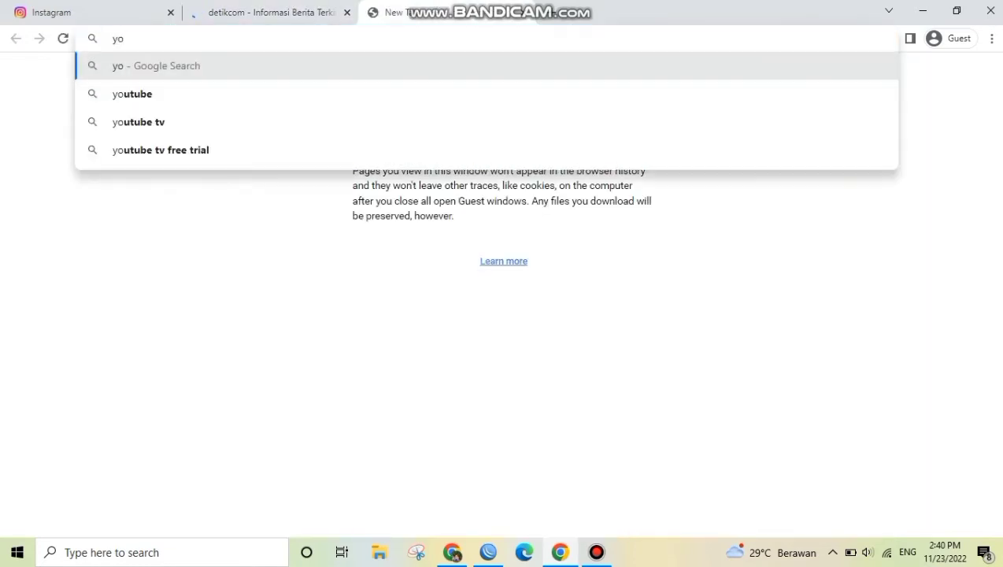
type("utube.com")
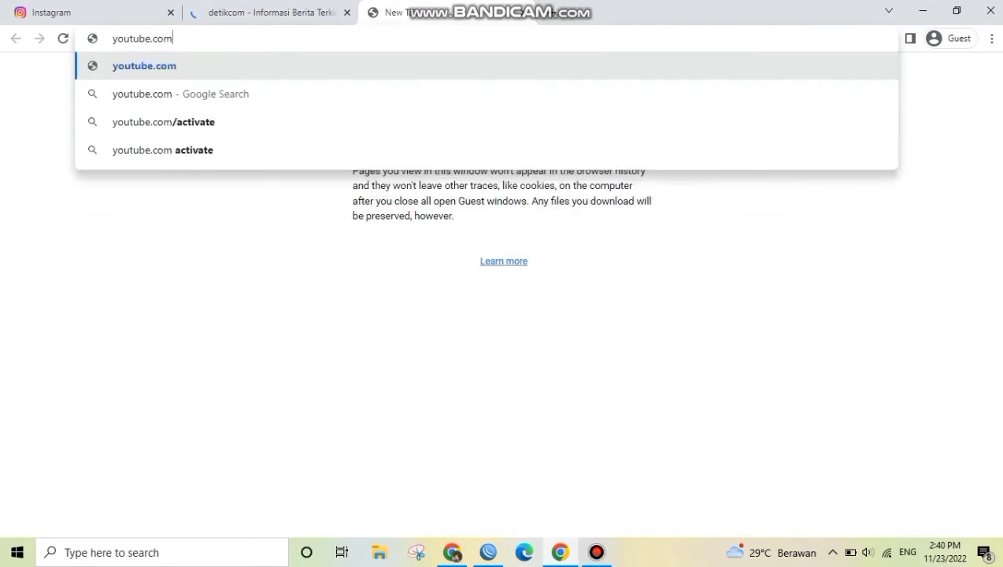
key("Return")
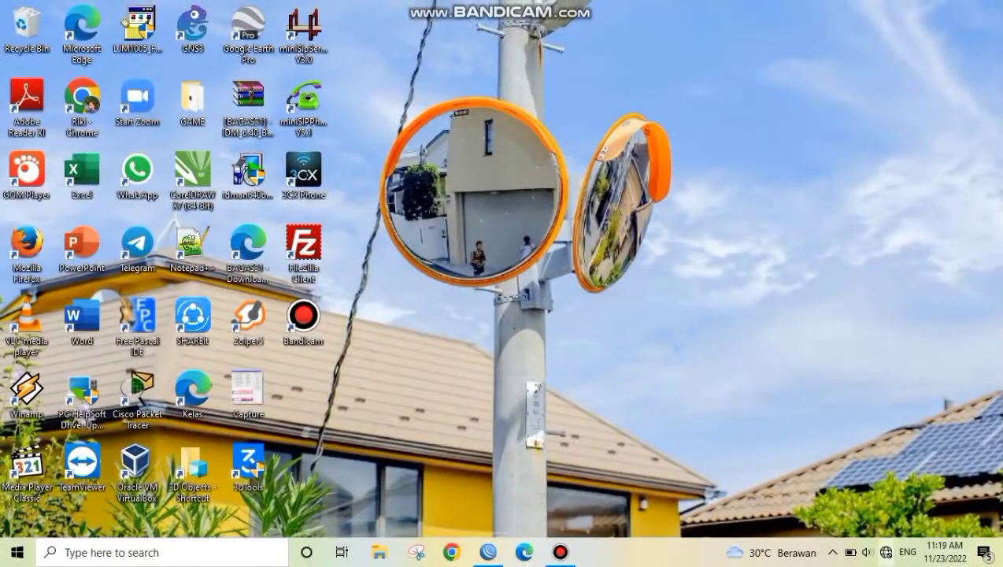
Connect the computer to the TP-Link_1876 Wi-Fi network, entering its network security key
left_click(885, 553)
left_click(807, 286)
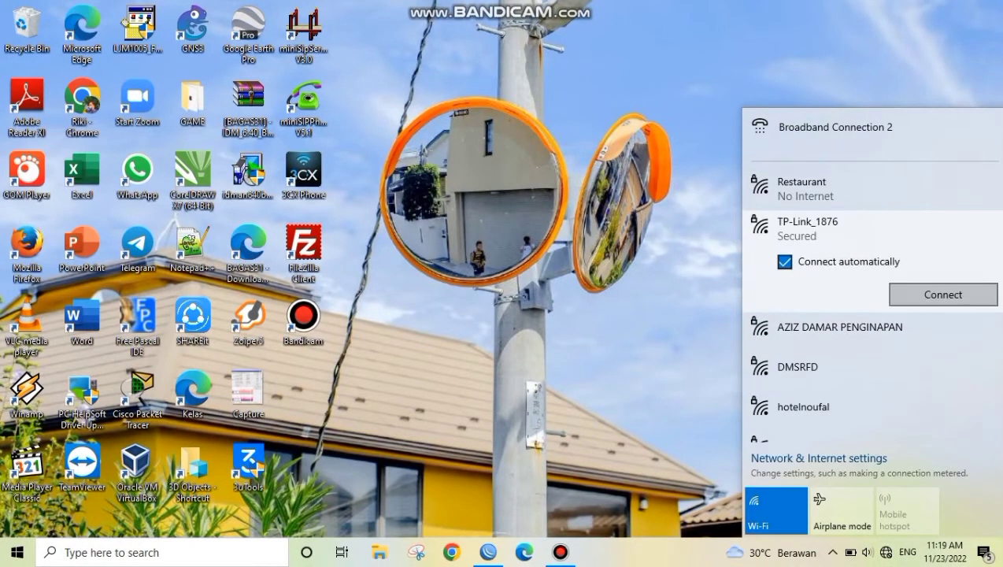
left_click(943, 293)
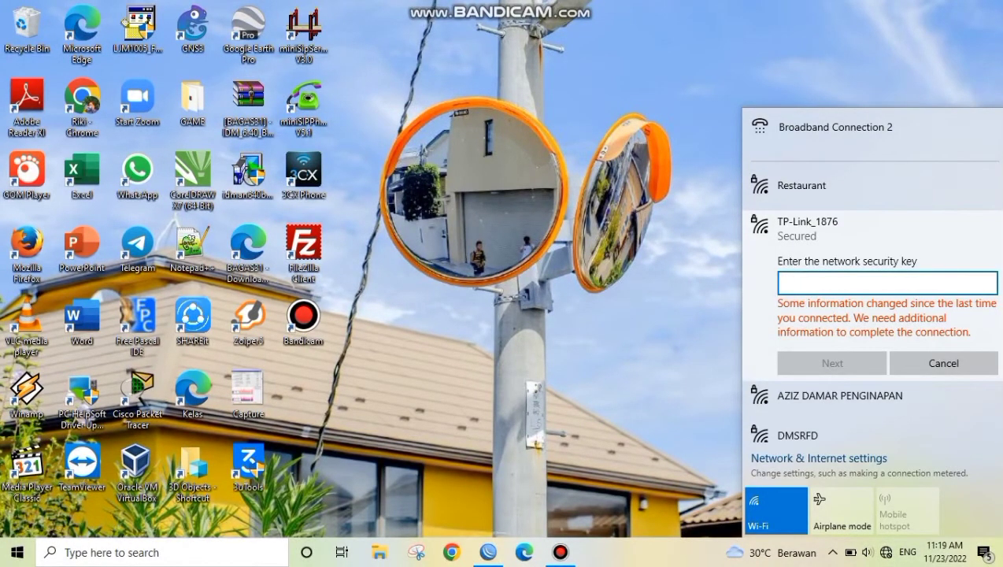
type("••••••••")
key("Return")
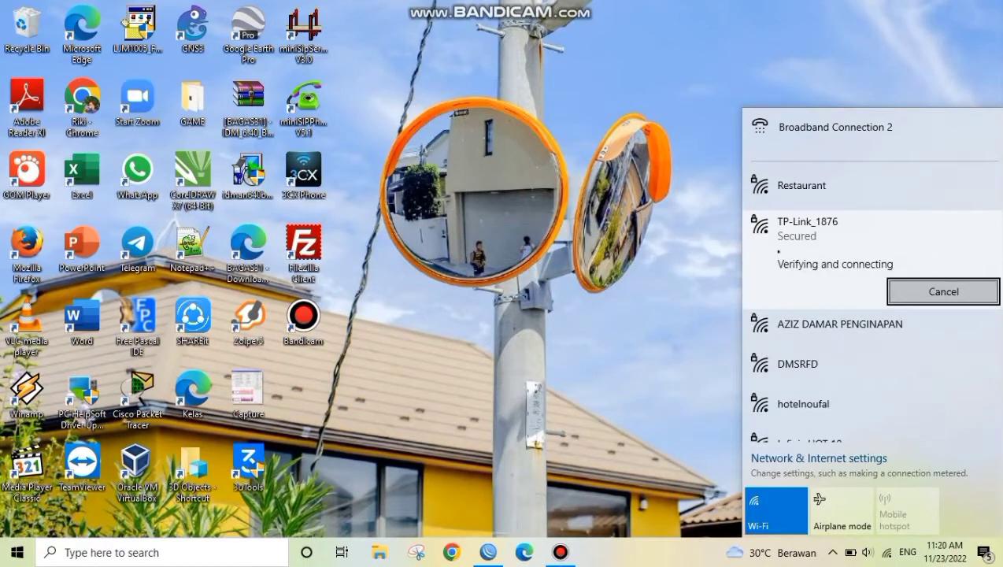
left_click(303, 321)
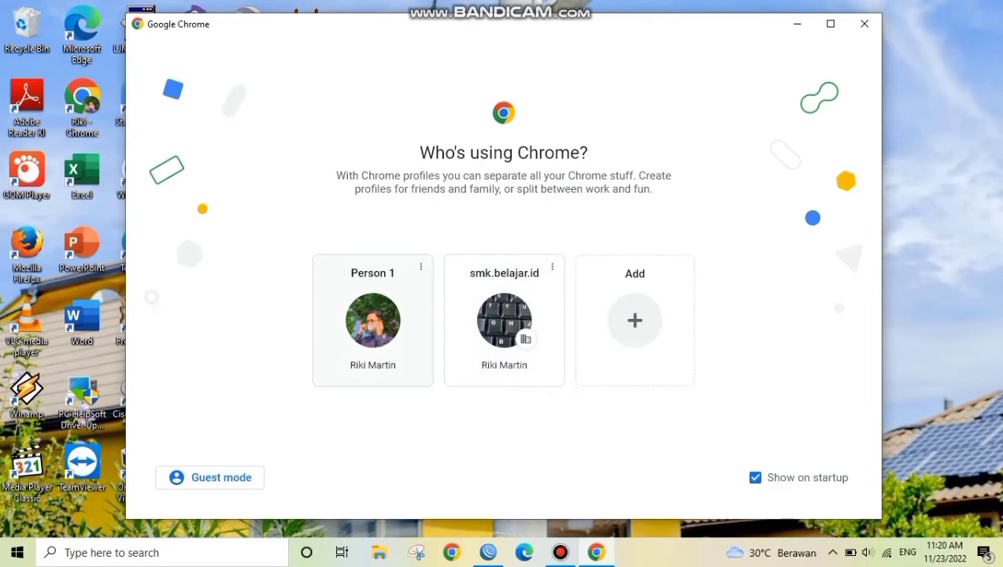
left_click(372, 319)
type("h")
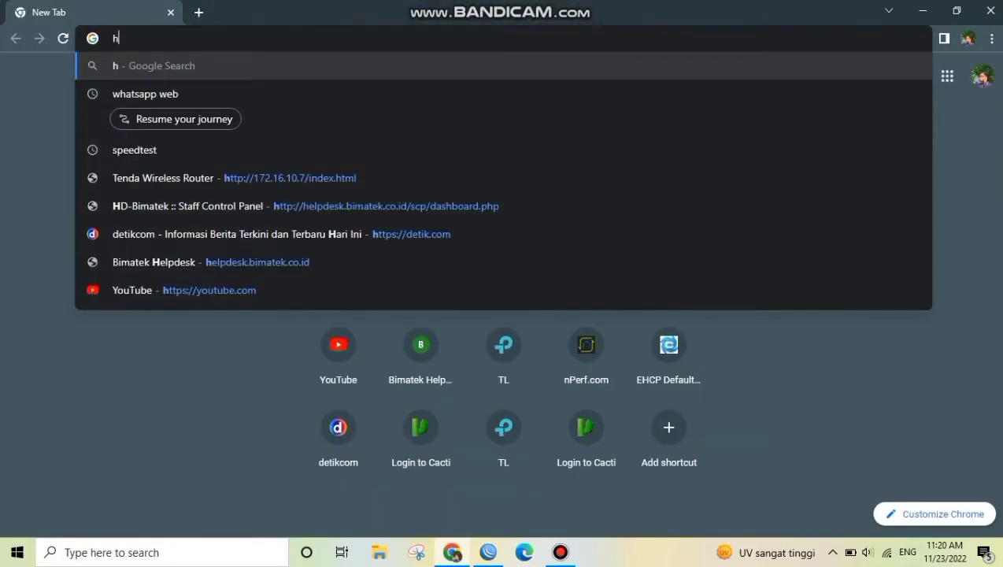
type("ttp://")
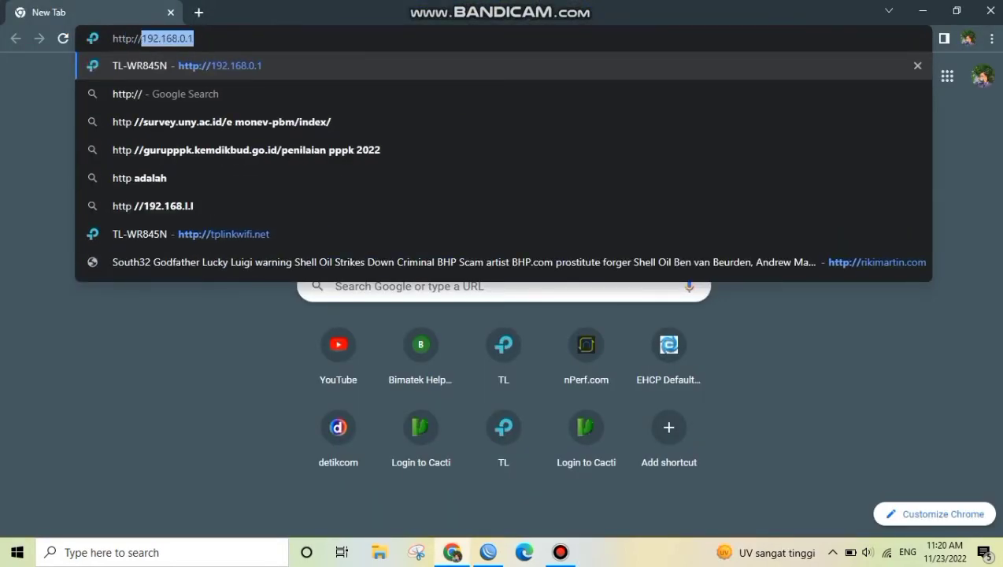
type("tp")
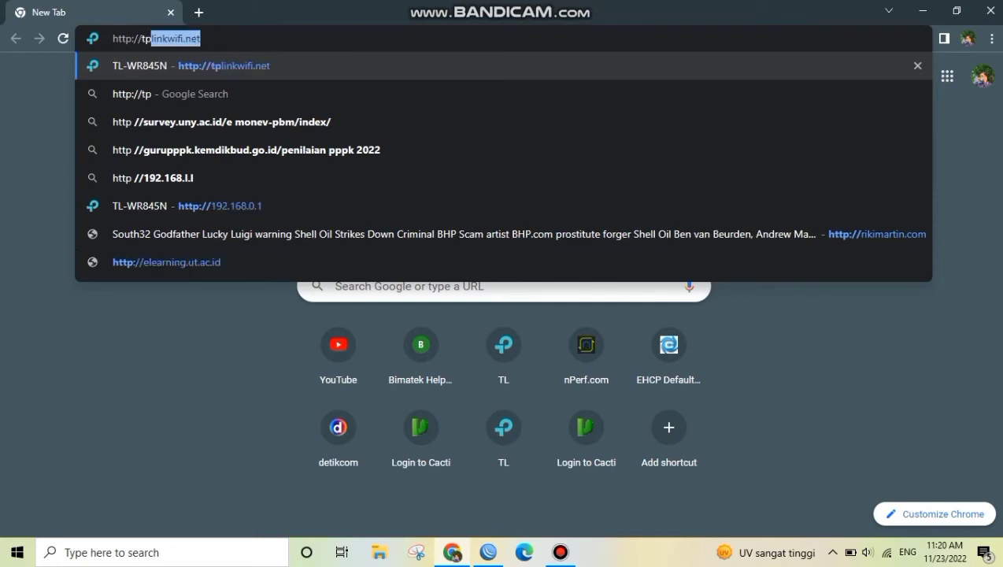
key("Return")
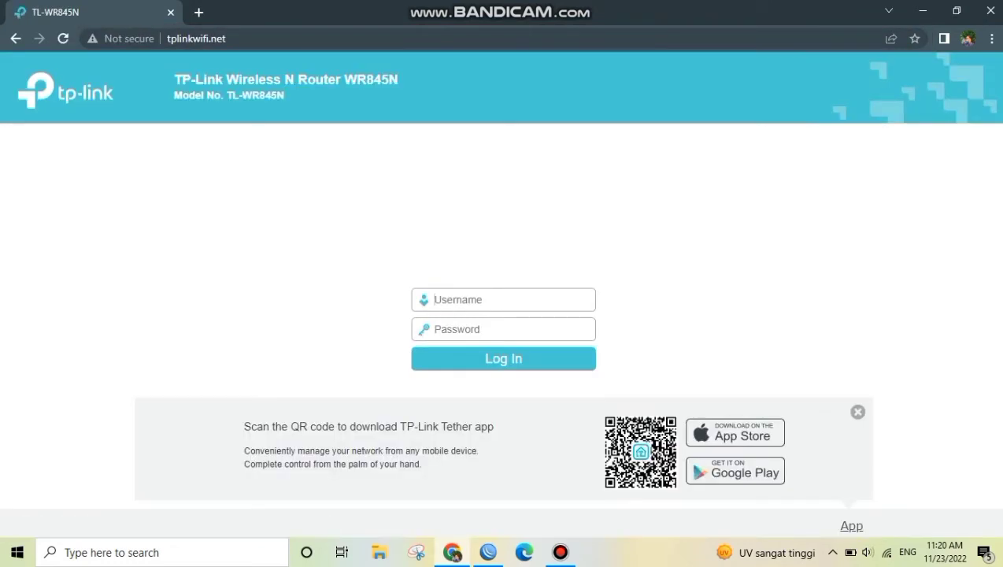
Log in to the TL-WR845N router as admin, entering the account password
type("admin")
key("Tab")
type("admin")
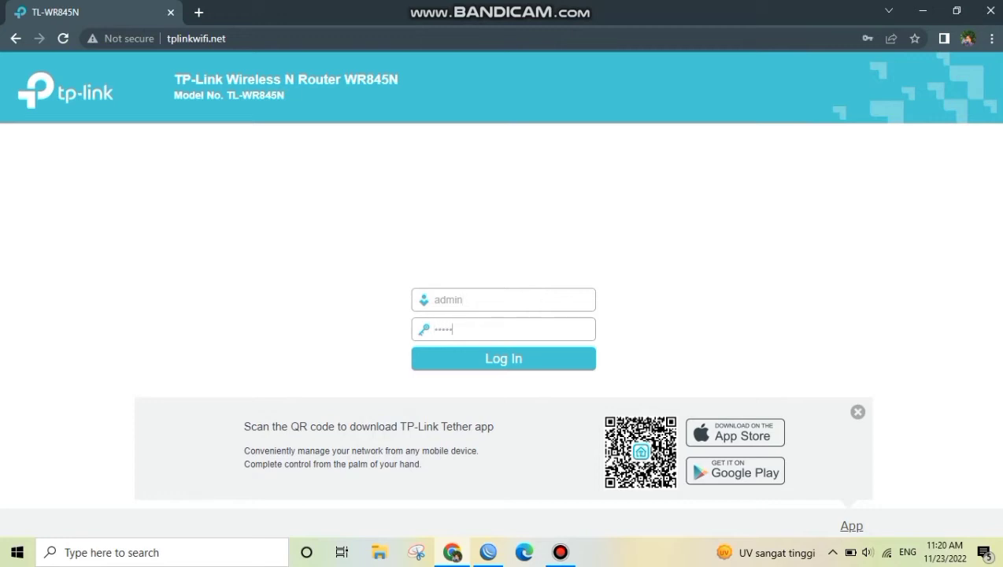
key("Return")
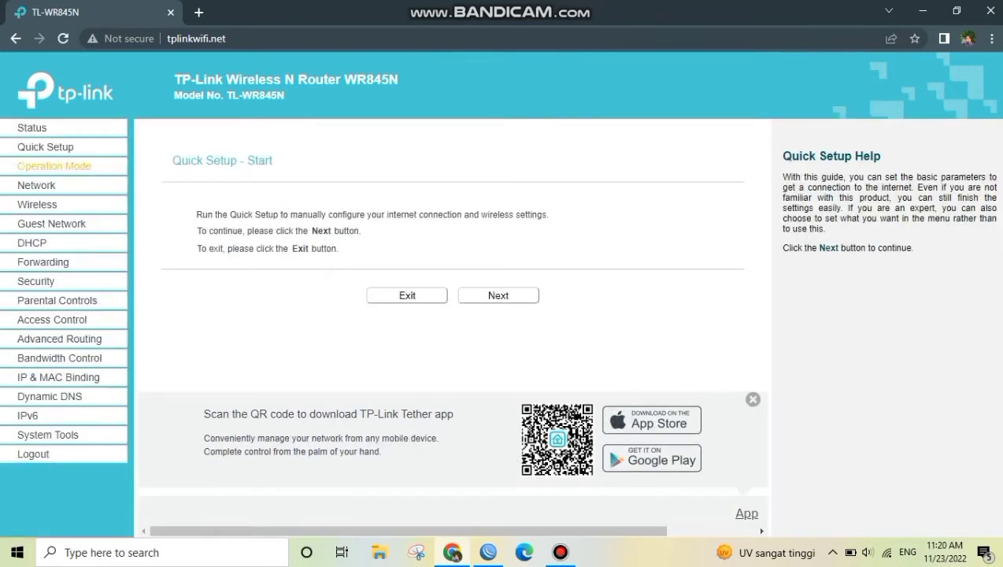
Save the router's operation mode as Wireless Router
left_click(53, 165)
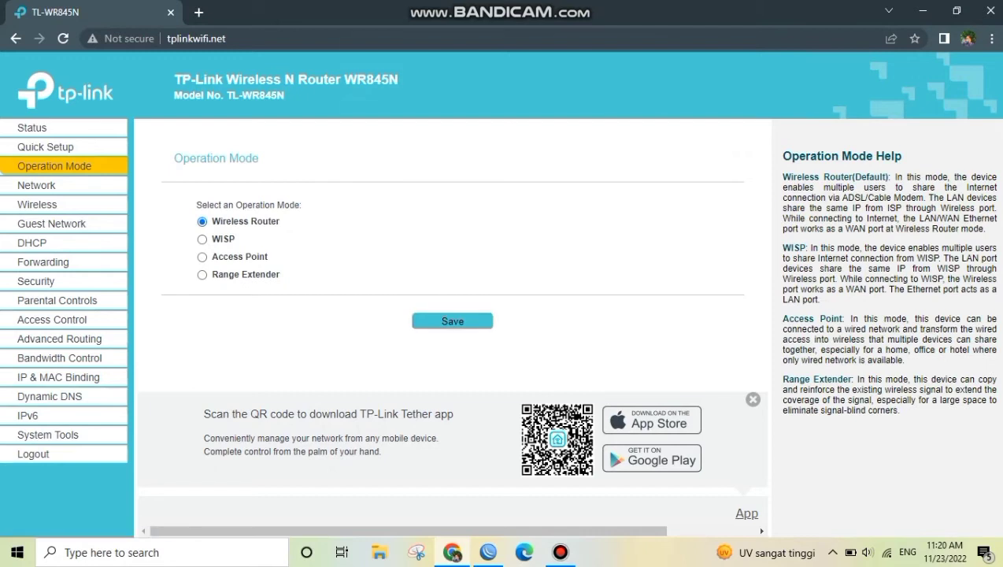
left_click(453, 321)
left_click(633, 122)
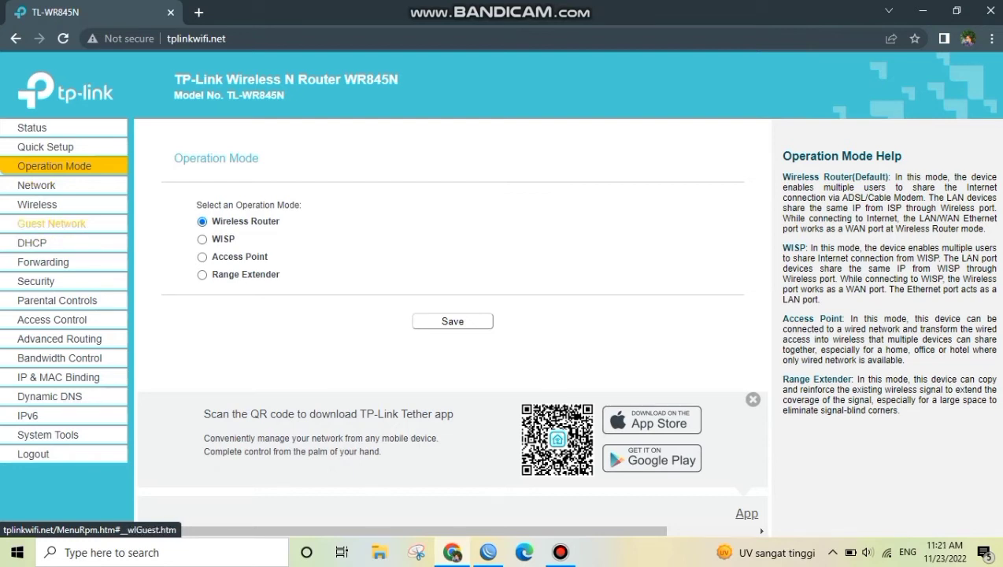
Select Dynamic IP and run detection for the WAN connection, and save the LAN settings with IP 192.168.0.1 and mask 255.255.255.0
left_click(37, 185)
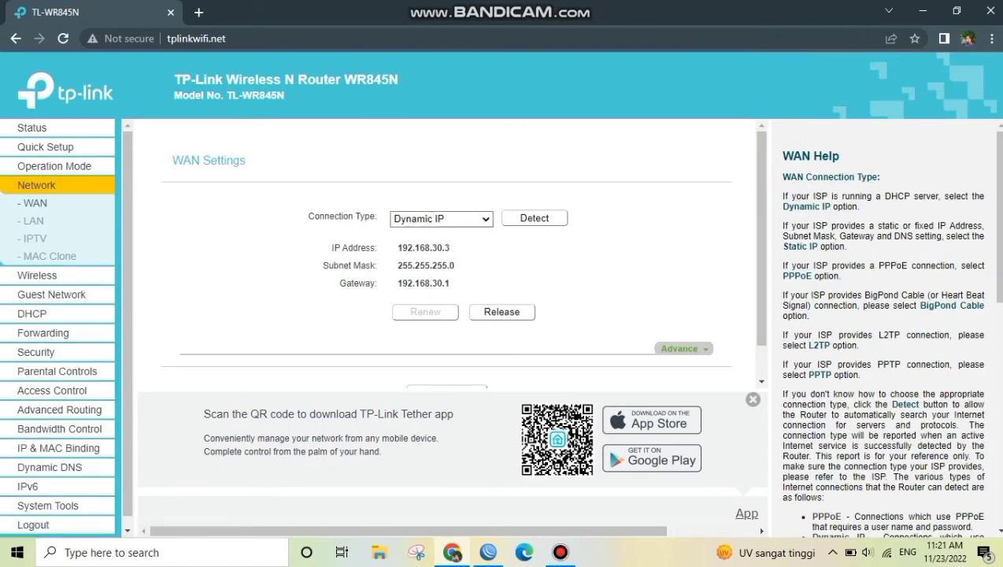
left_click(441, 218)
left_click(441, 233)
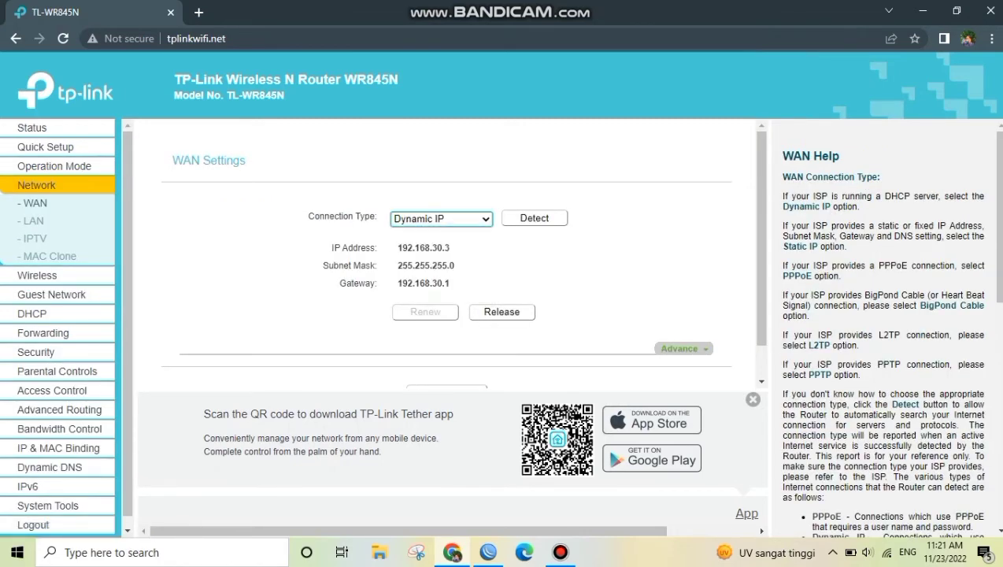
left_click(535, 218)
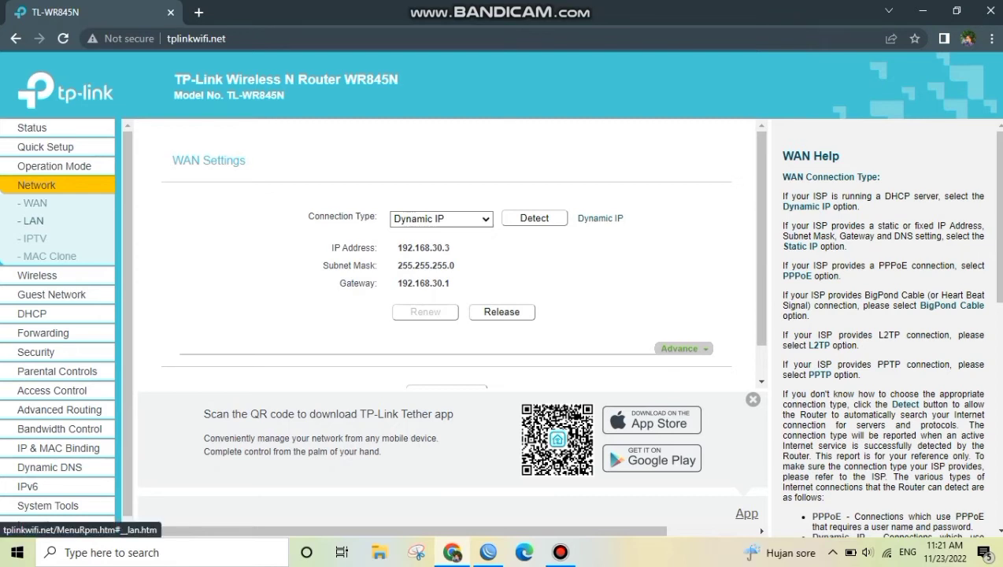
left_click(33, 221)
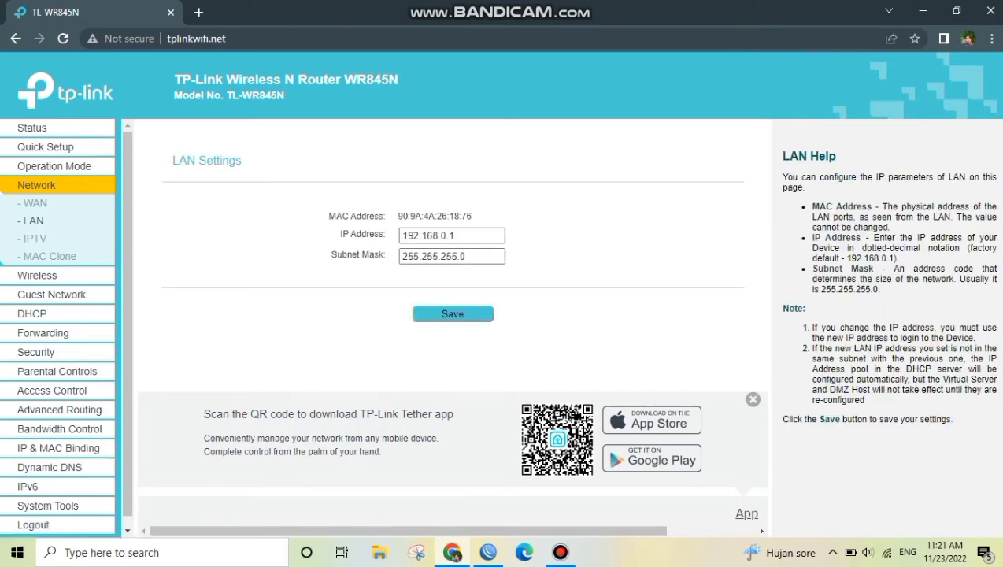
left_click(453, 314)
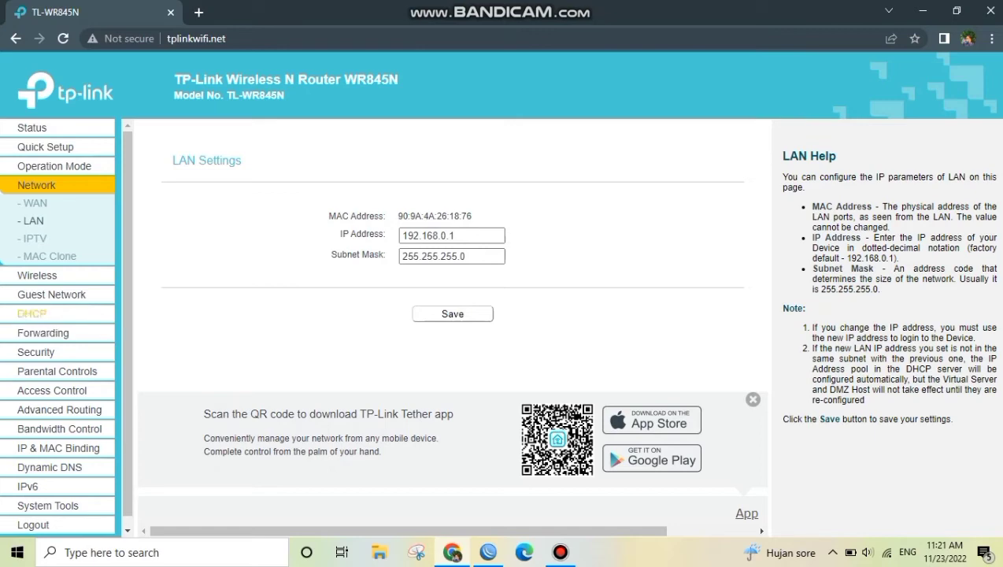
Replace the wireless password under WPA/WPA2 - Personal in the router's wireless security settings
left_click(37, 274)
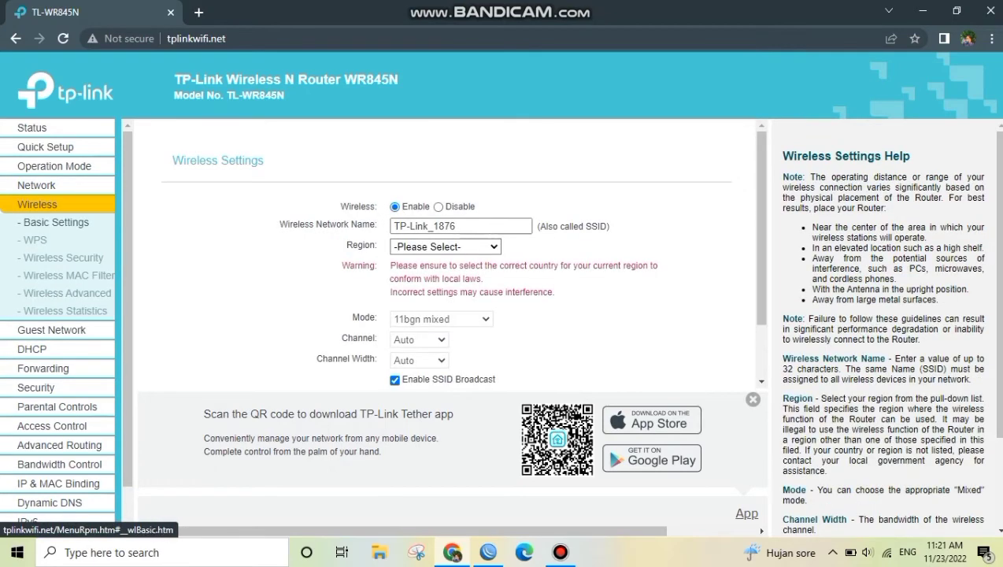
left_click(63, 257)
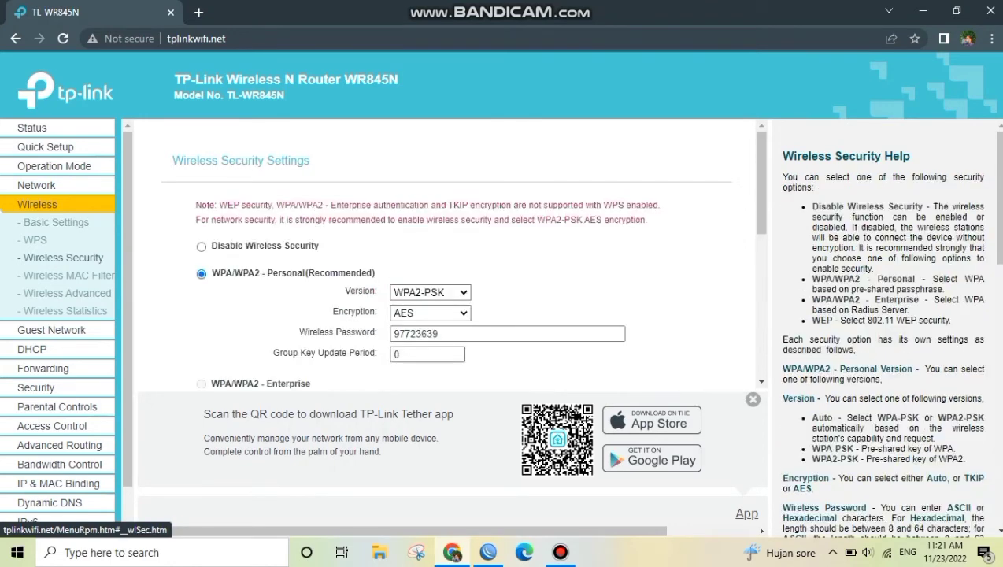
left_click(439, 333)
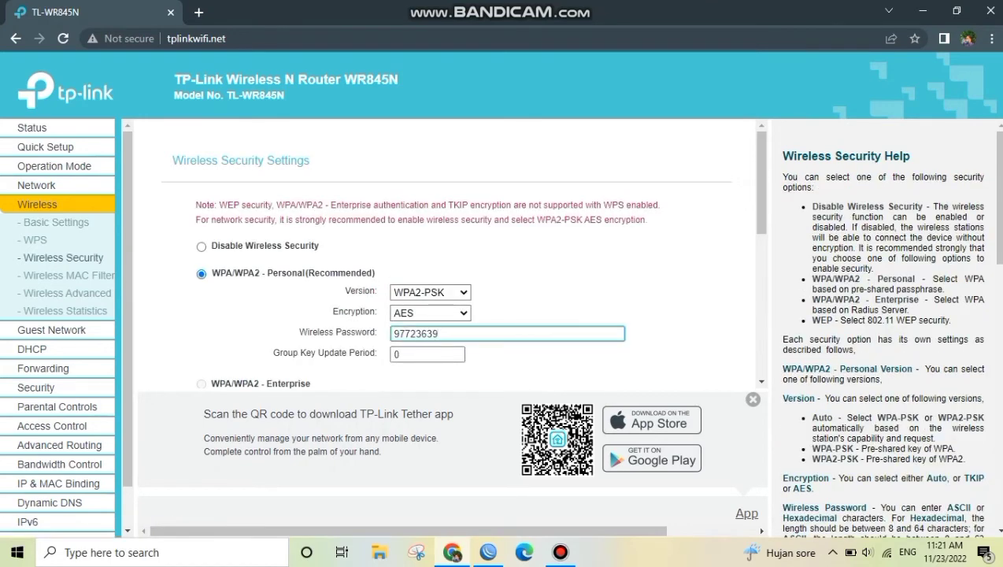
key("BackSpace")
key("BackSpace")
key("BackSpace")
key("BackSpace")
key("BackSpace")
key("BackSpace")
key("BackSpace")
type("12345678")
scroll(462, 252, "down", 5)
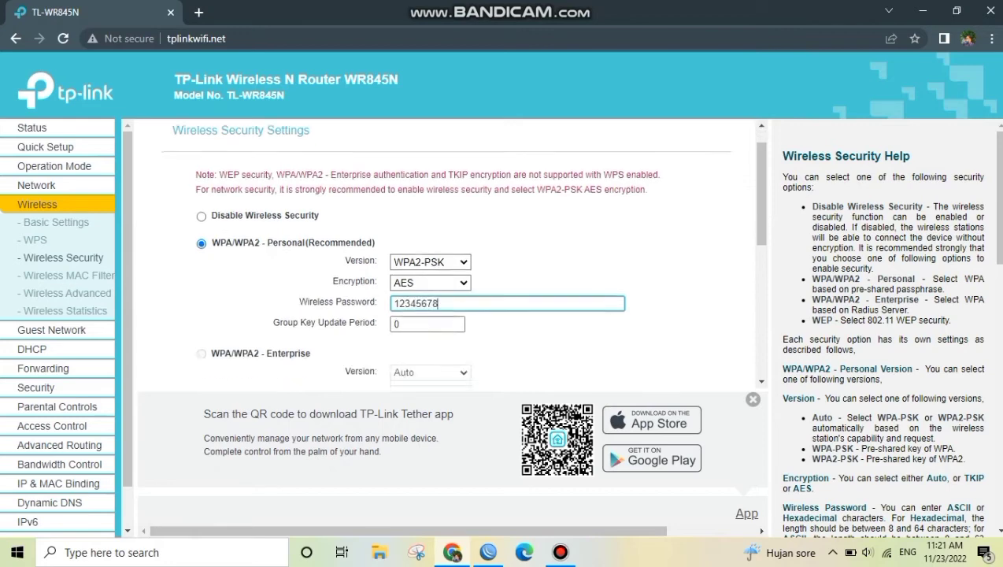
left_click(446, 354)
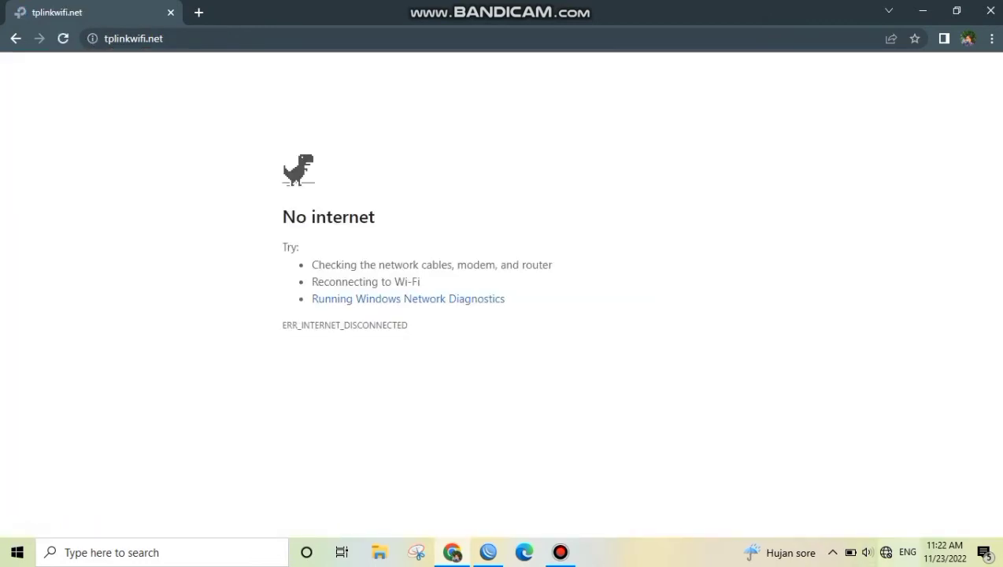
Reconnect the computer to the TP-Link_1876 Wi-Fi network, entering its new security key
left_click(887, 553)
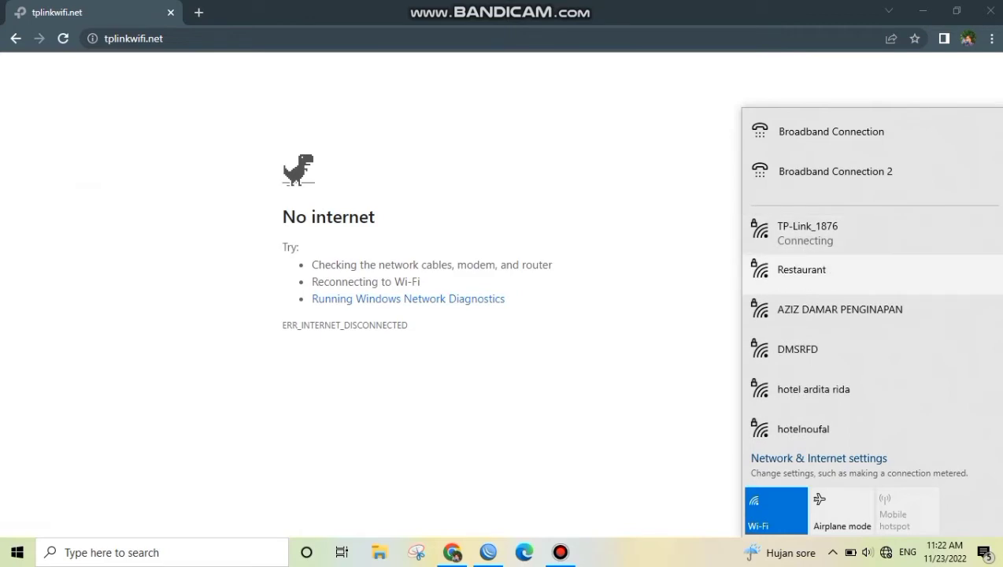
left_click(866, 233)
left_click(944, 297)
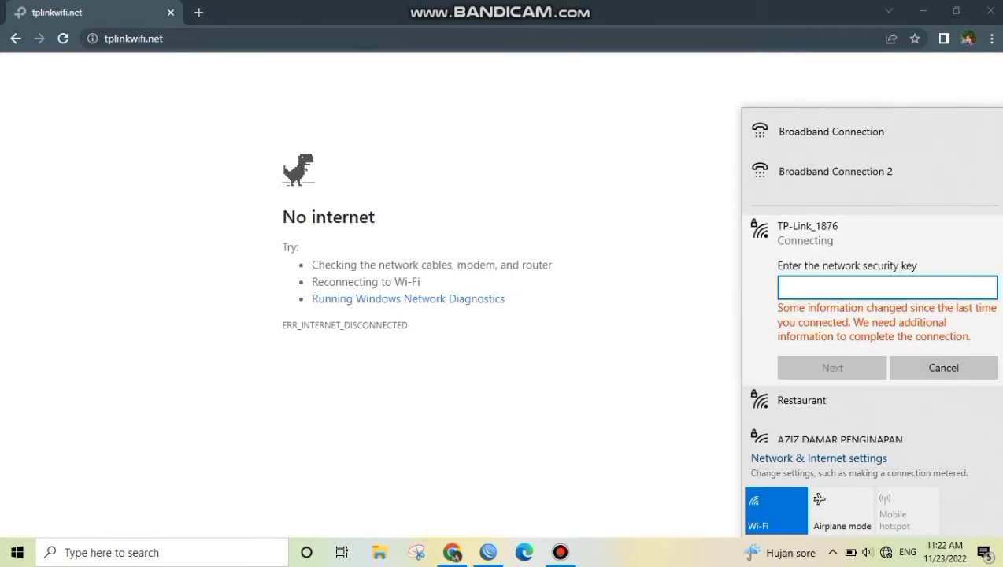
type("••••••••")
key("Return")
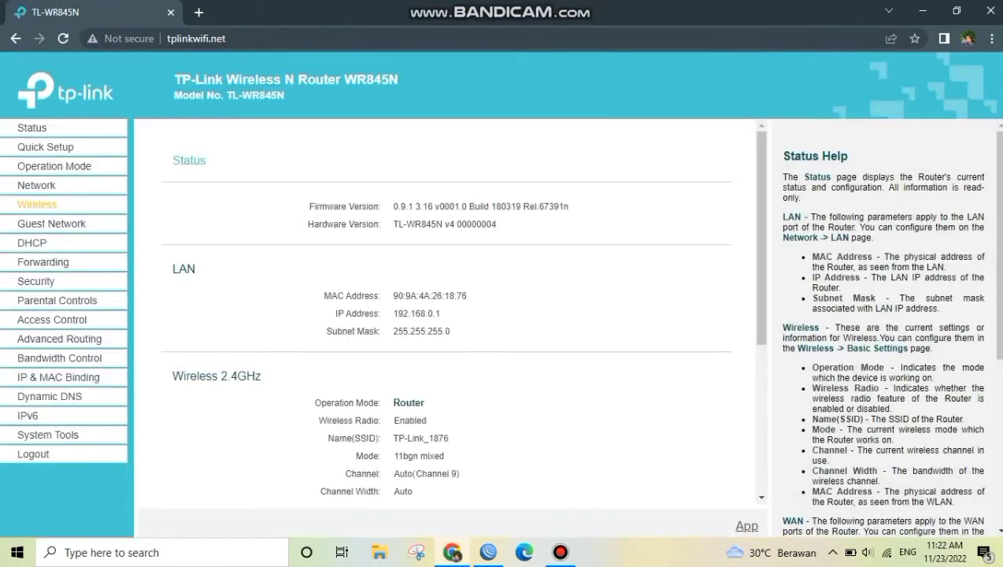
Set the wireless network name to Restaurant and the region to Indonesia in the basic wireless settings, and save them
left_click(37, 205)
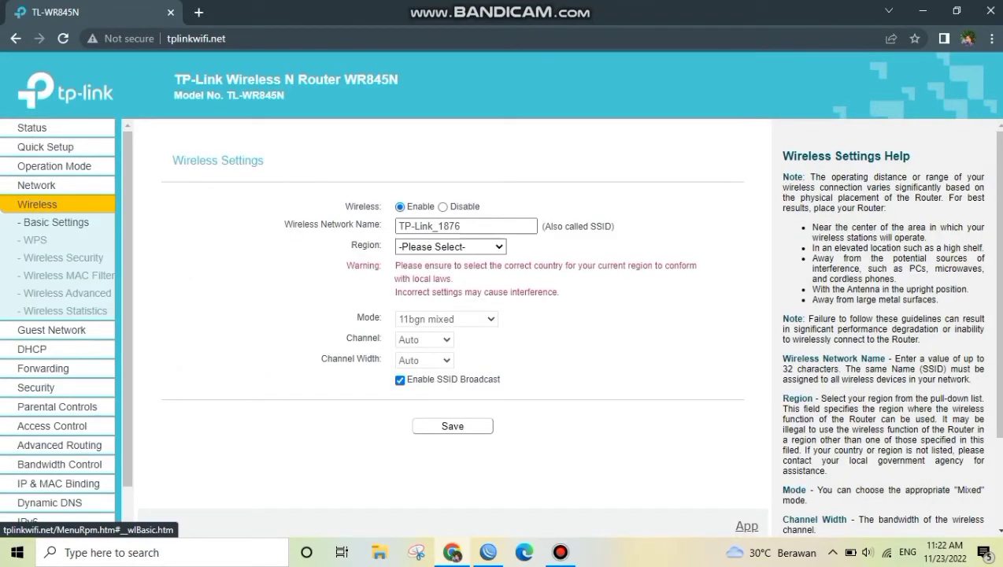
left_click(463, 226)
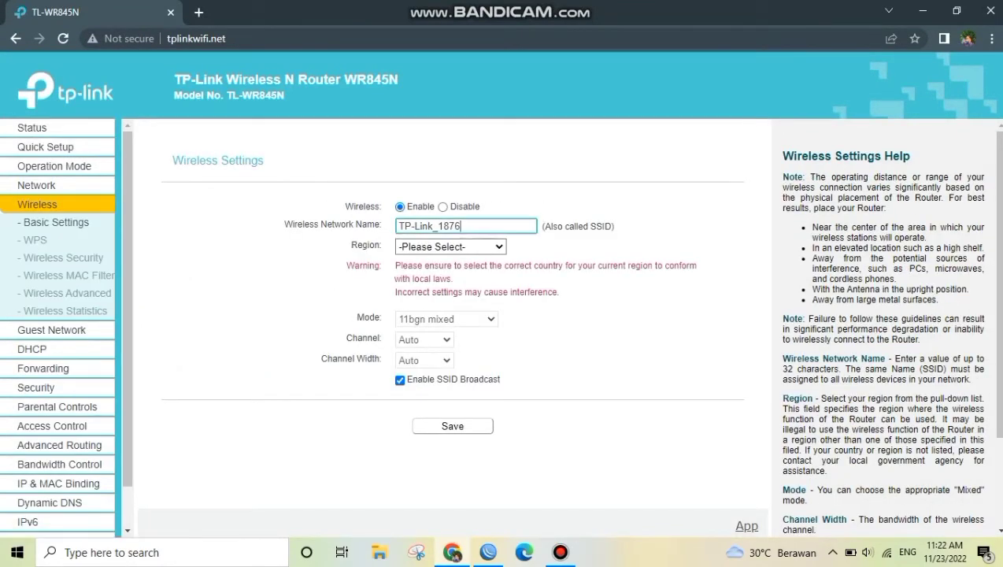
key("BackSpace")
key("BackSpace")
key("BackSpace")
key("BackSpace")
key("BackSpace")
key("BackSpace")
key("BackSpace")
key("BackSpace")
key("BackSpace")
key("BackSpace")
key("BackSpace")
type("Restaur")
left_click(451, 246)
scroll(445, 345, "down", 3)
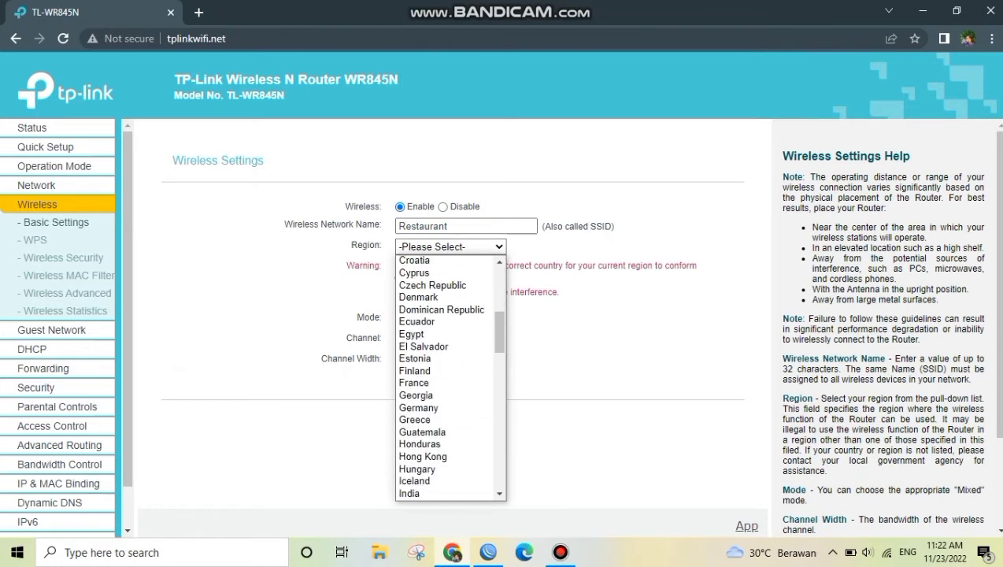
scroll(445, 370, "down", 4)
left_click(423, 347)
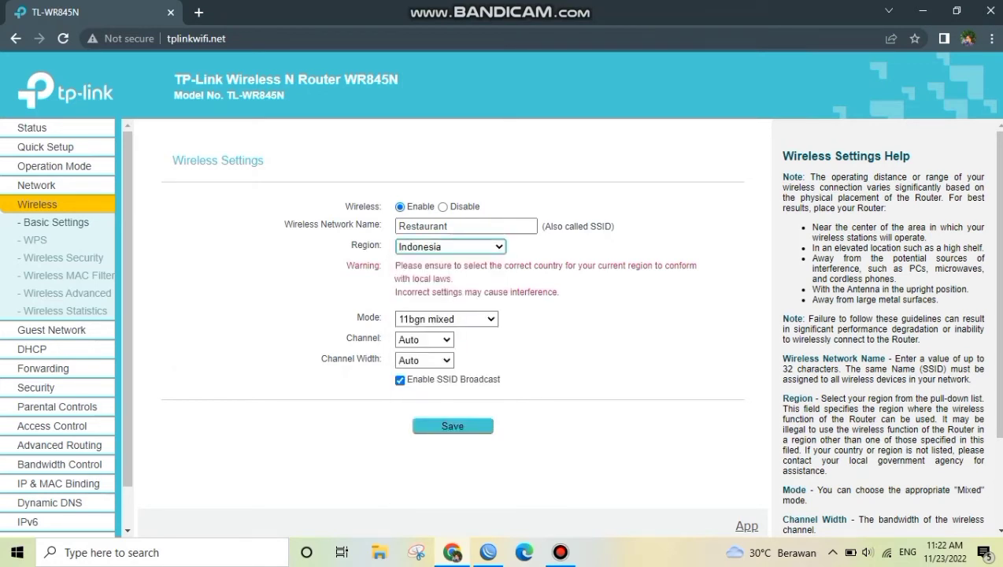
left_click(489, 425)
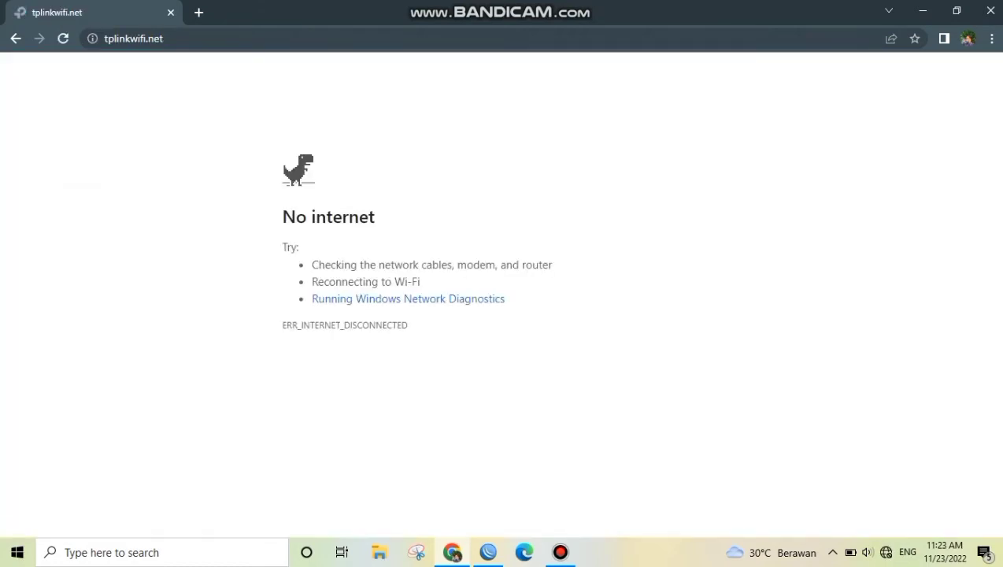
Connect the computer to the Restaurant Wi-Fi network
left_click(886, 552)
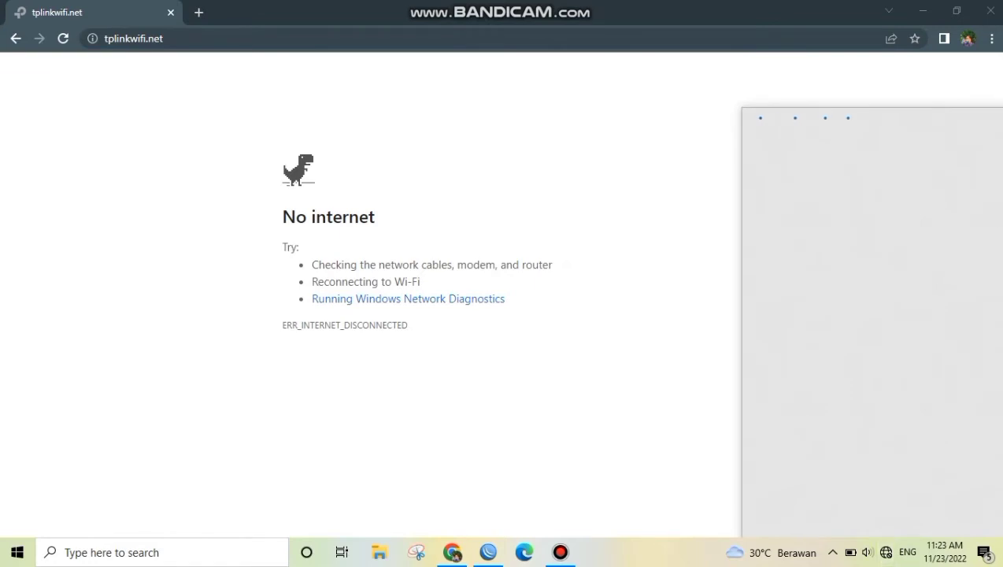
left_click(835, 232)
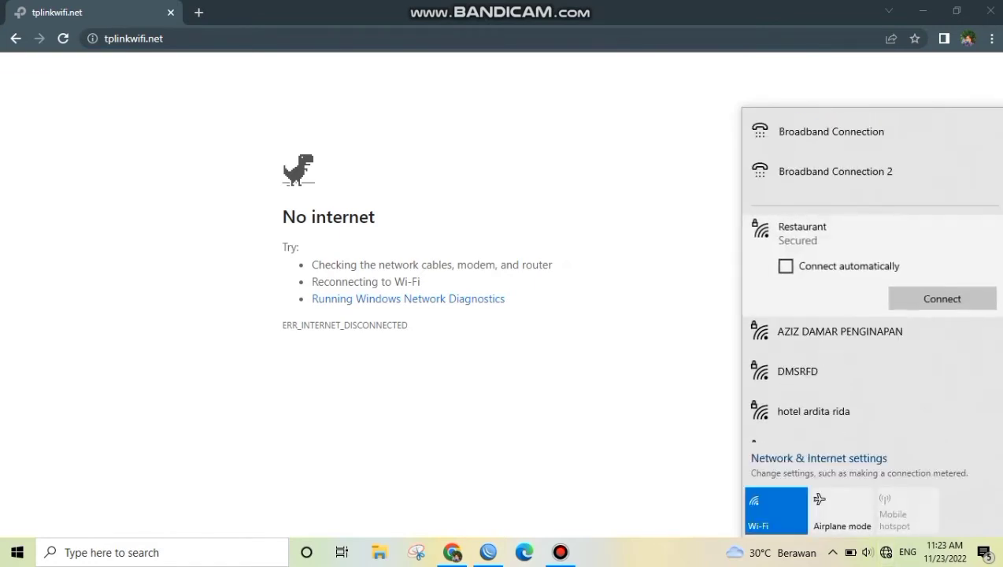
left_click(942, 299)
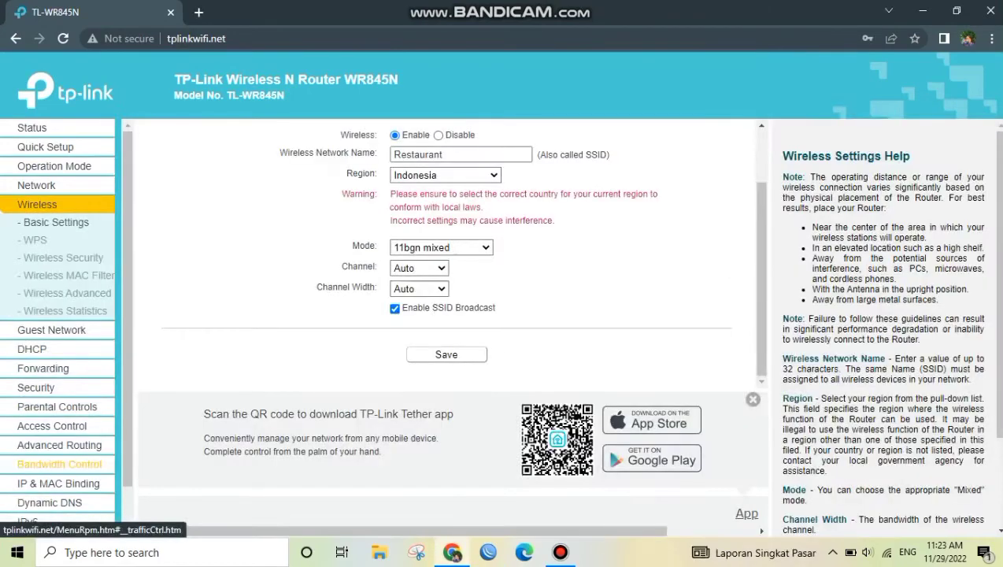
Enable bandwidth control on the router with egress and ingress bandwidth both set to 3000 Kbps, and save the settings
left_click(59, 358)
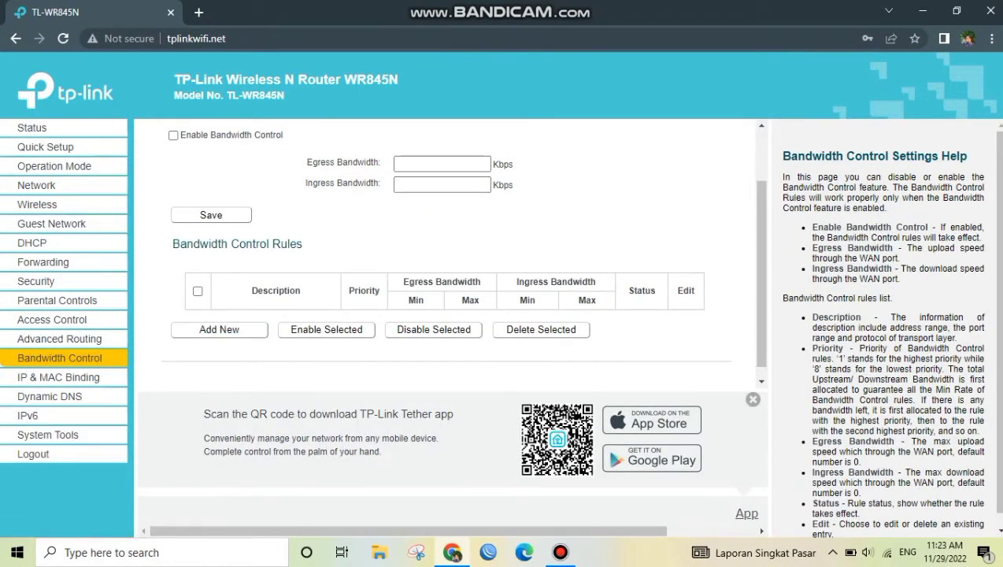
left_click(173, 135)
left_click(441, 164)
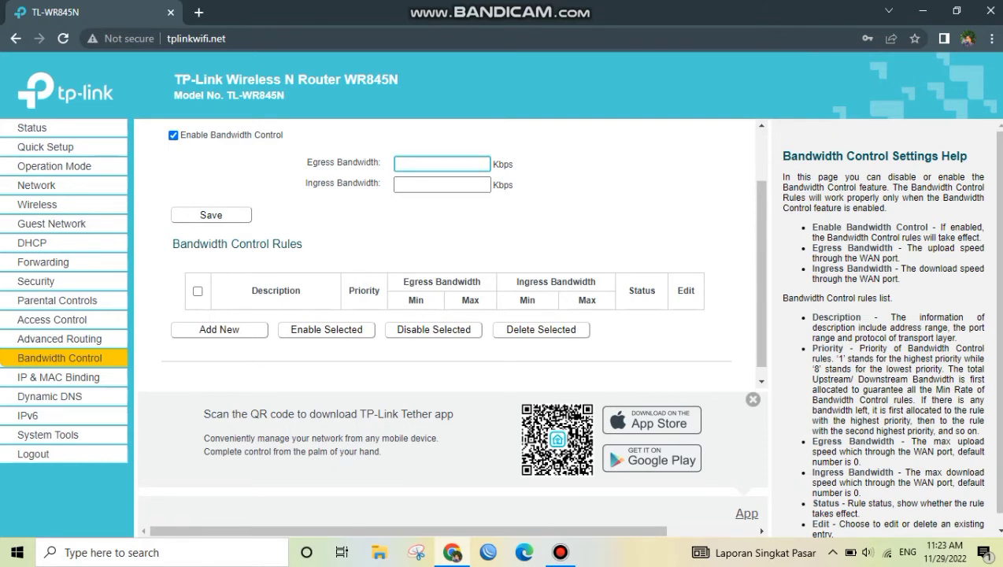
type("3000")
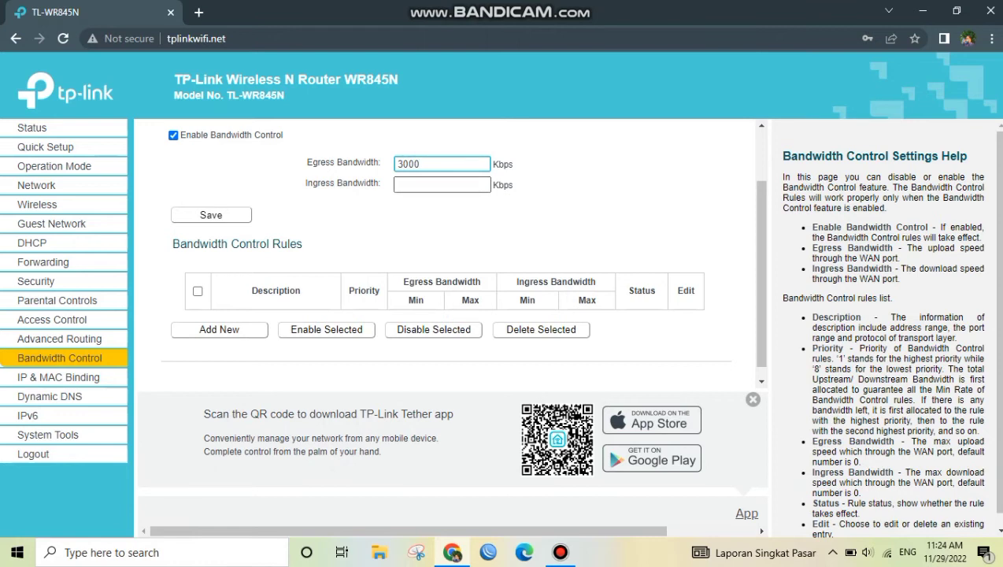
left_click(441, 185)
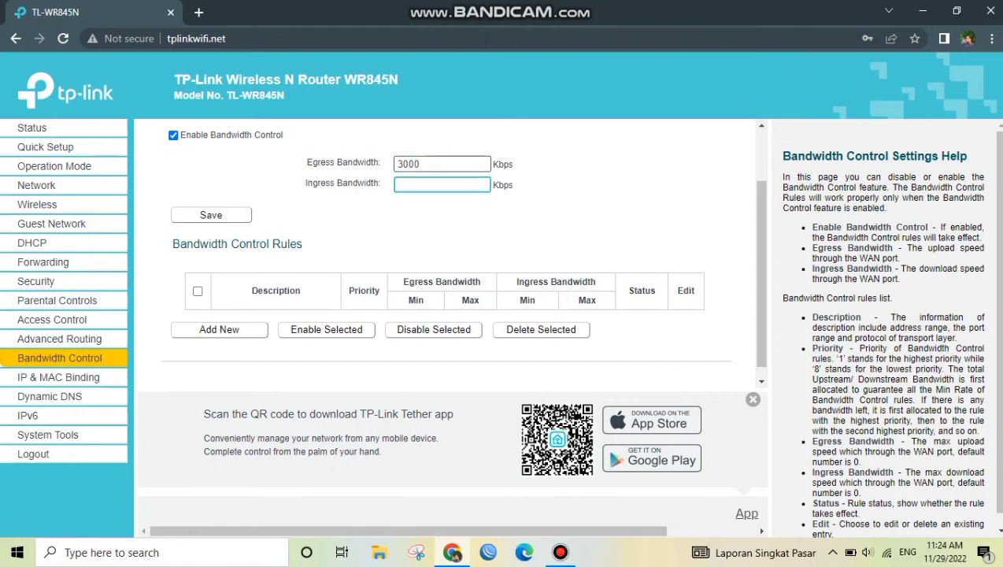
type("3000")
left_click(211, 215)
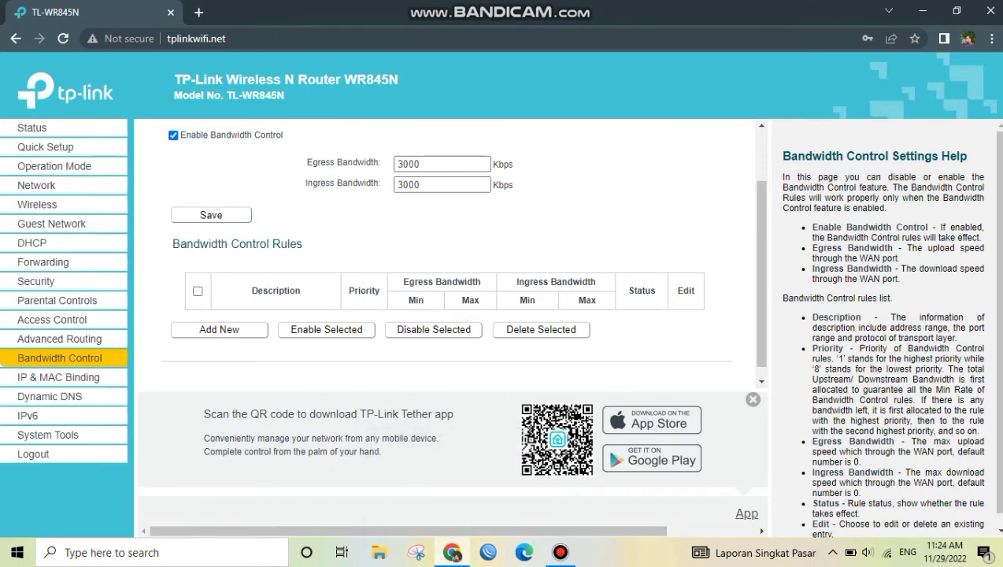
Search Google for speedtest in a new browser tab and run its internet speed test again
left_click(199, 12)
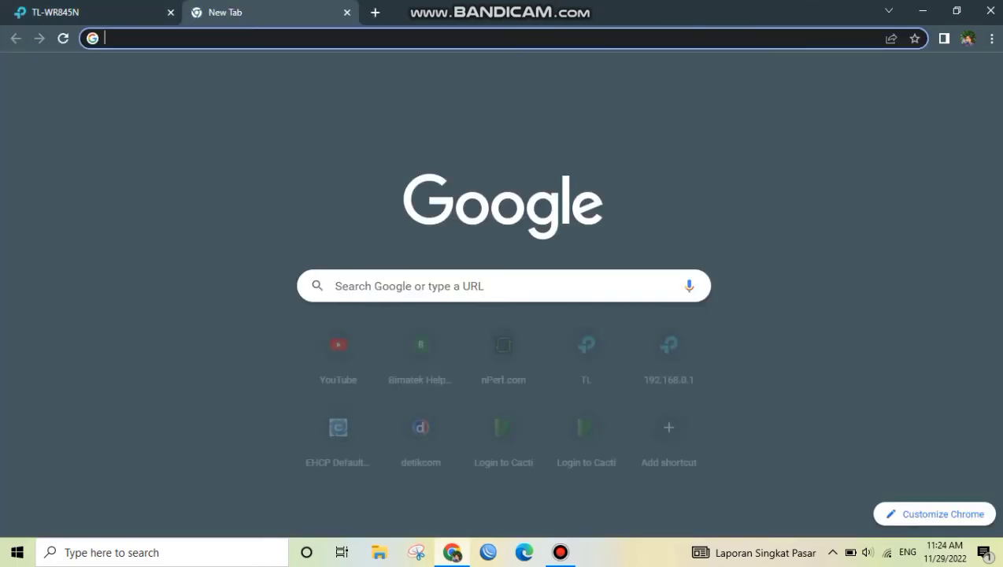
type("spe")
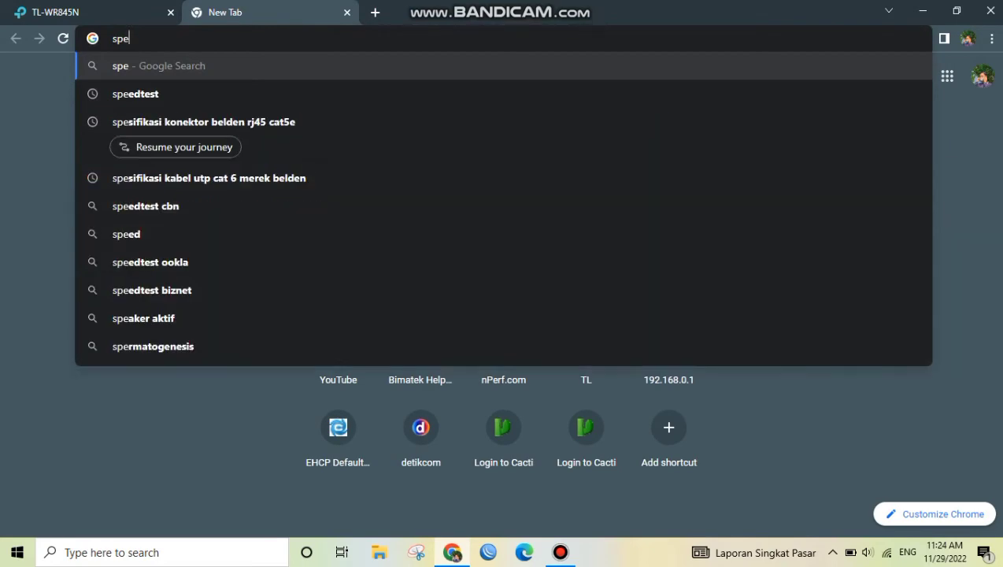
key("Down")
key("Return")
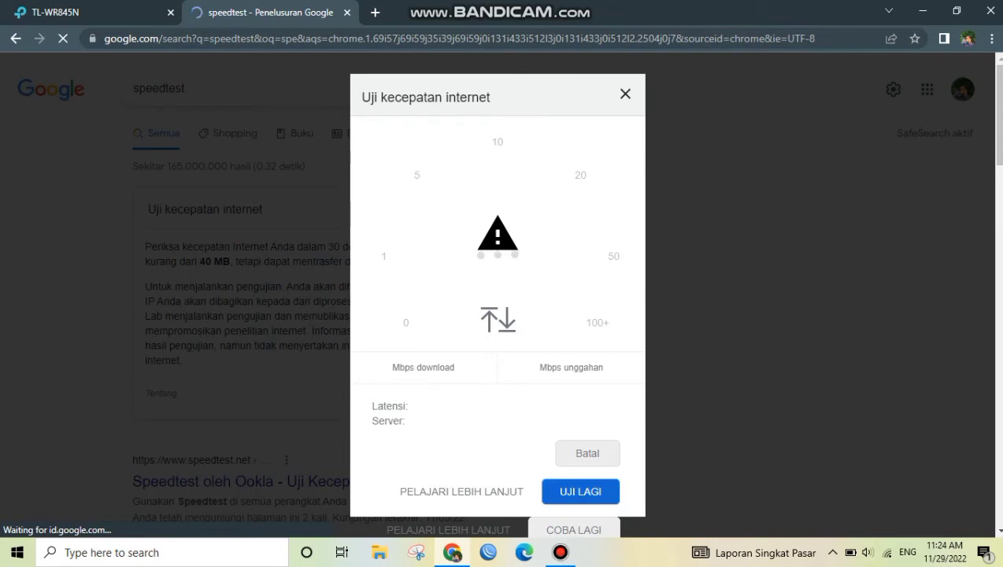
left_click(581, 492)
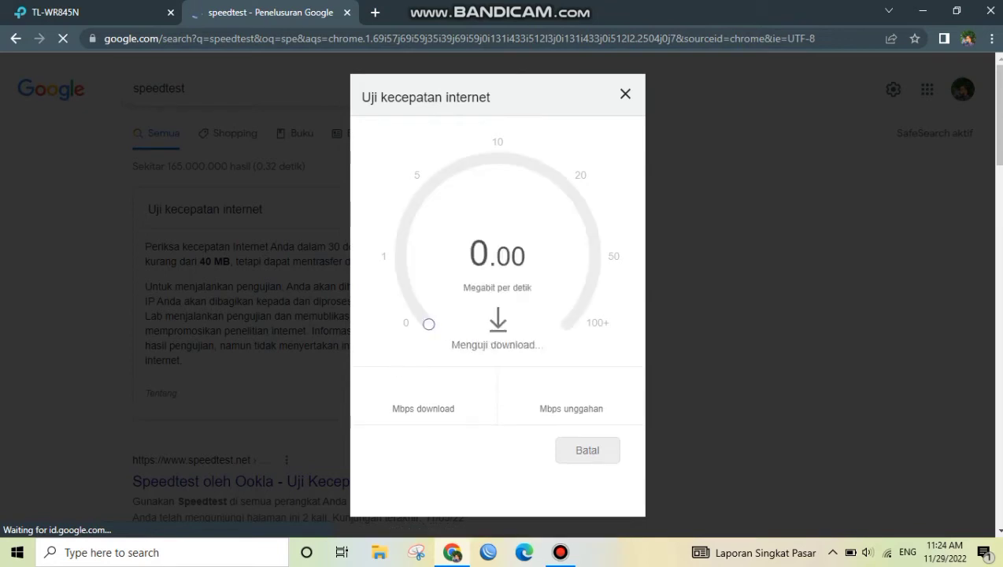
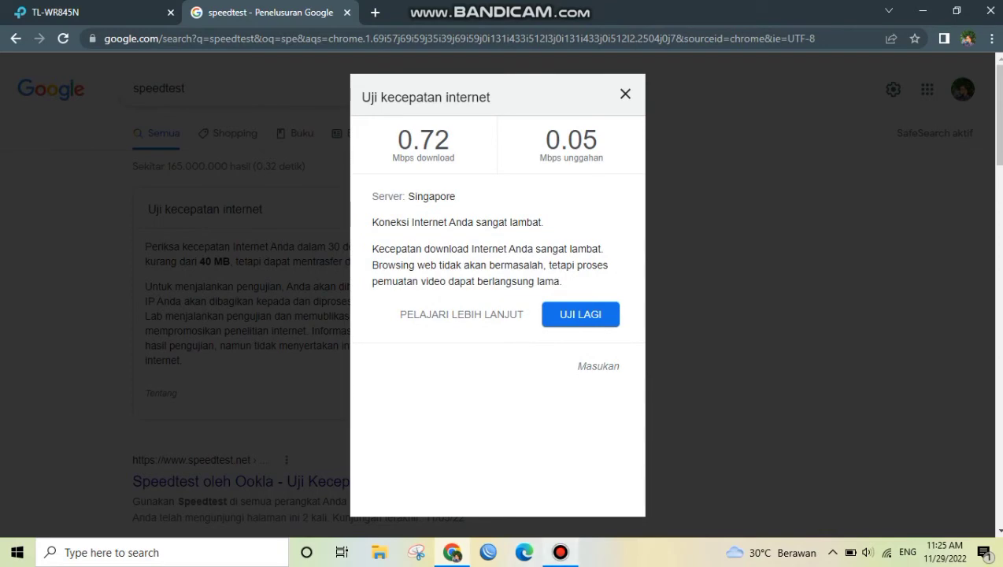
Close the speed test tab and enable local network access, network isolation and bandwidth control in the router's guest network settings
key("ctrl+w")
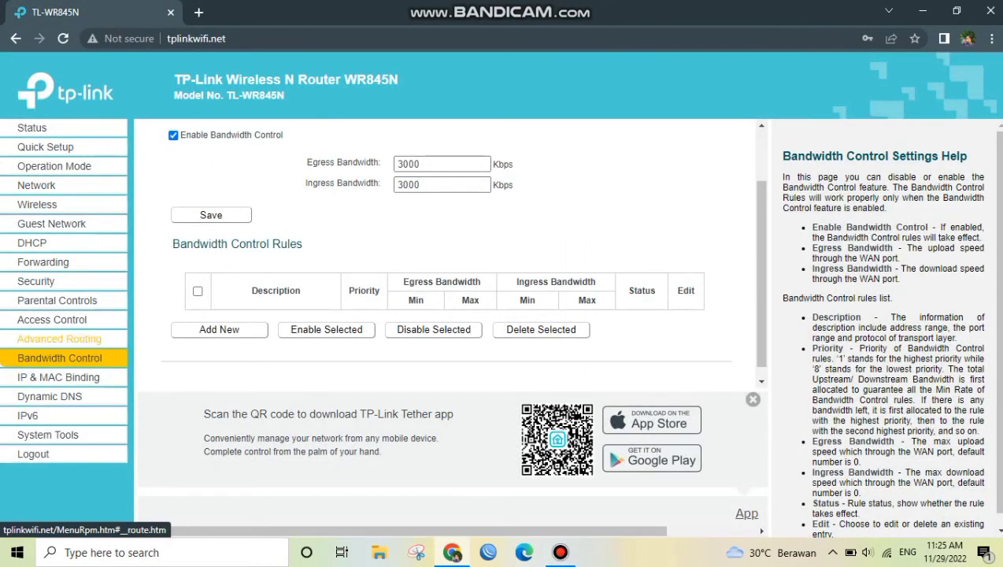
left_click(52, 224)
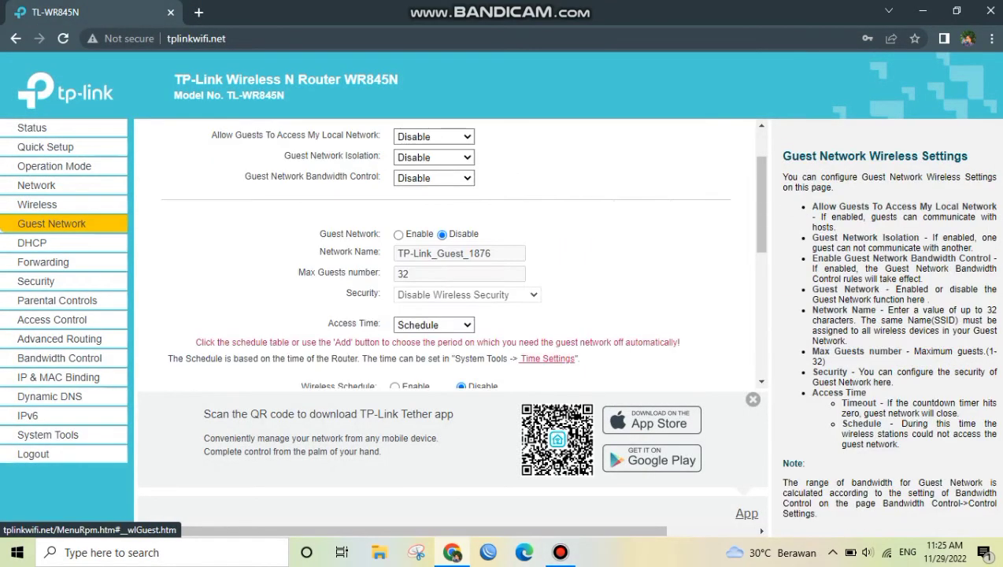
scroll(449, 252, "up", 2)
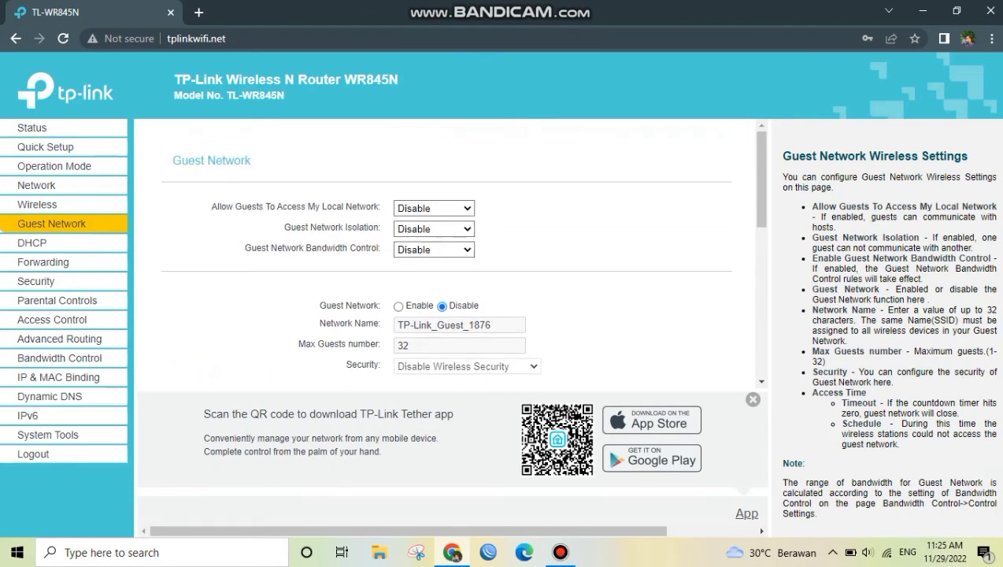
left_click(434, 208)
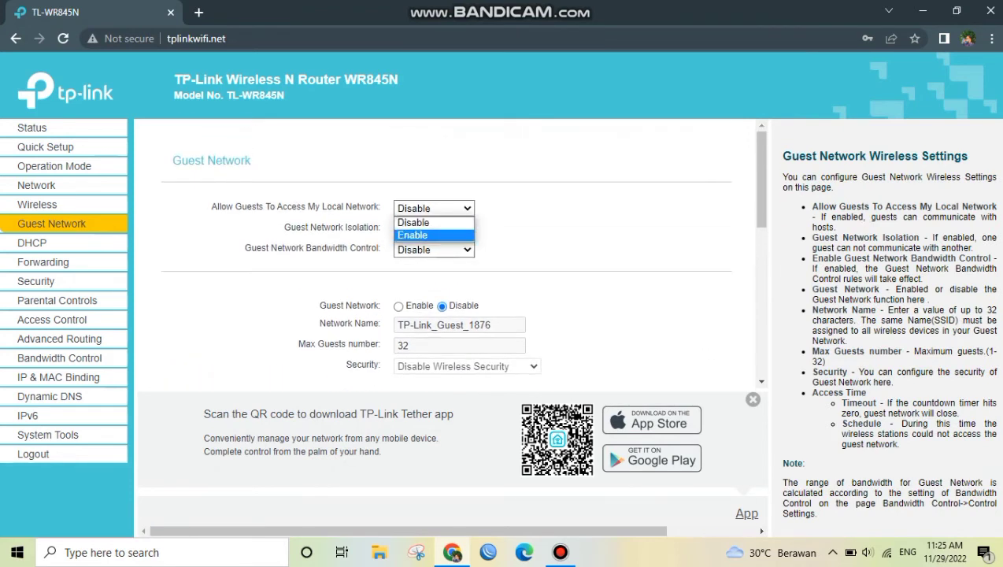
left_click(426, 229)
left_click(434, 228)
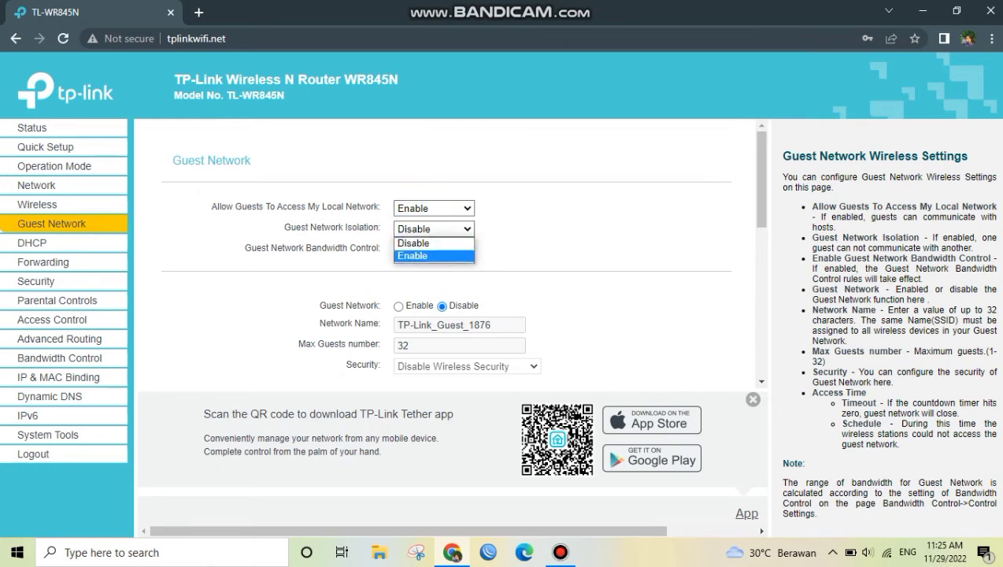
left_click(425, 256)
left_click(433, 250)
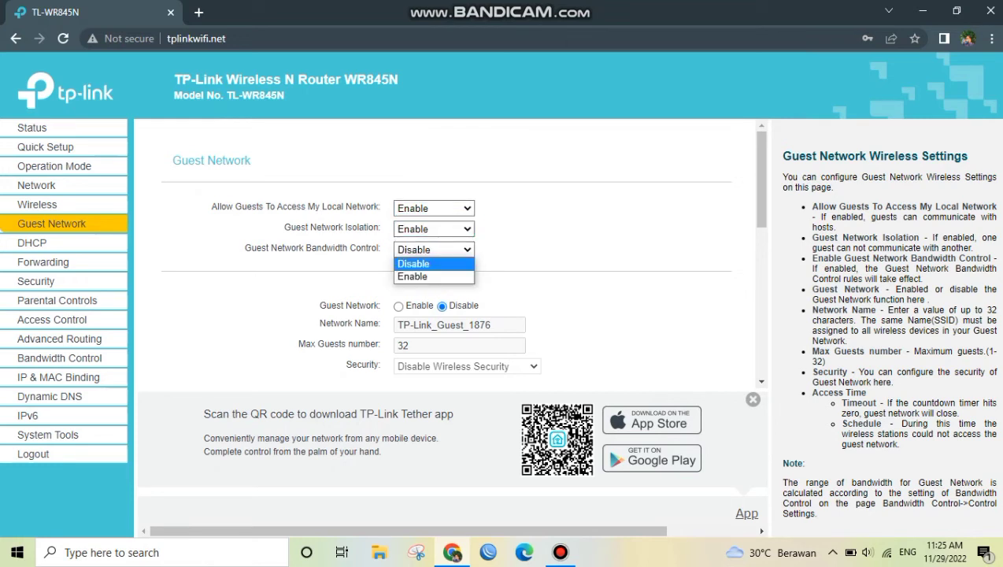
left_click(417, 277)
Set the guest network's minimum egress and ingress bandwidth to 1000 Kbps each
scroll(462, 259, "down", 1)
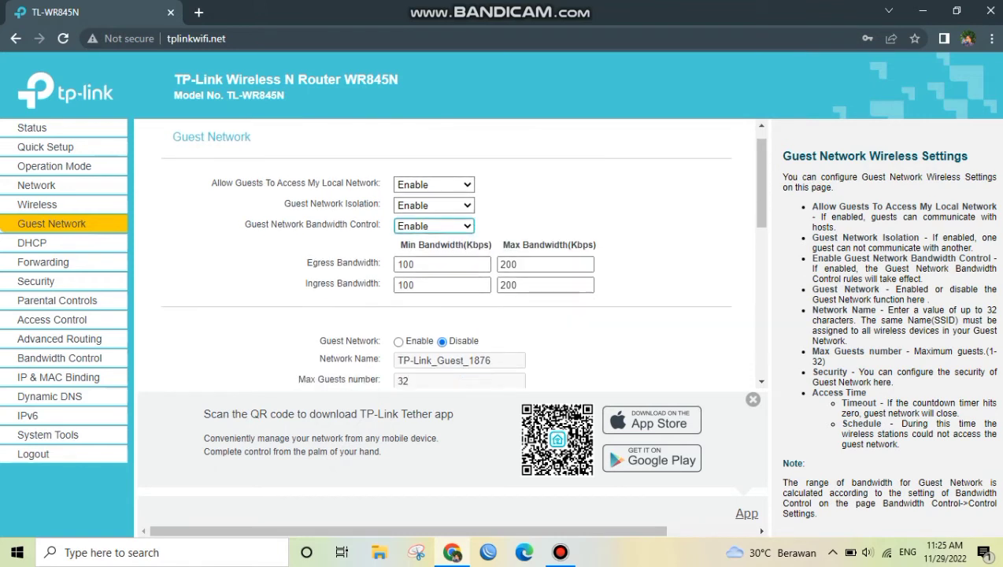
left_click(431, 263)
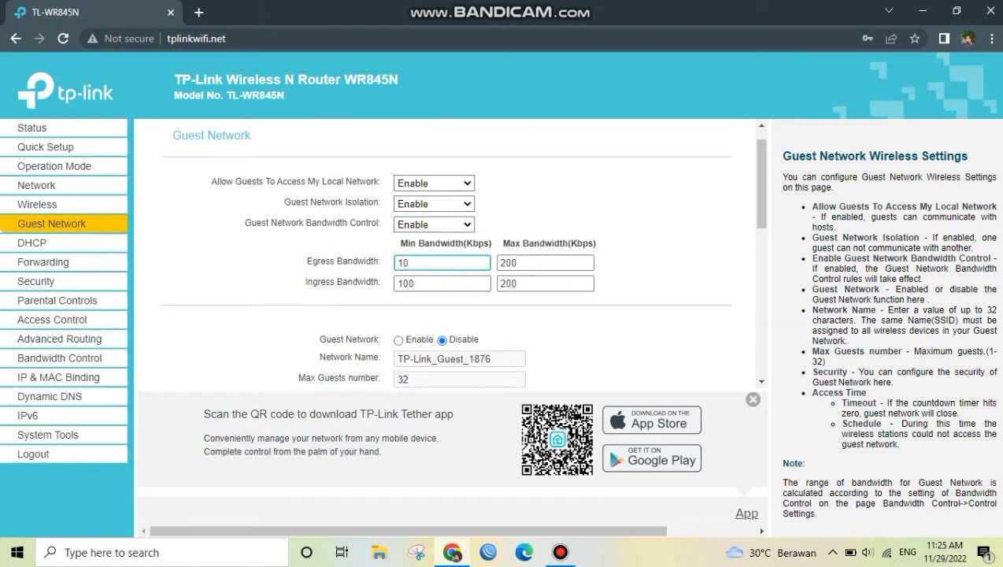
key("BackSpace")
key("BackSpace")
type("1000")
left_click(438, 283)
type("0")
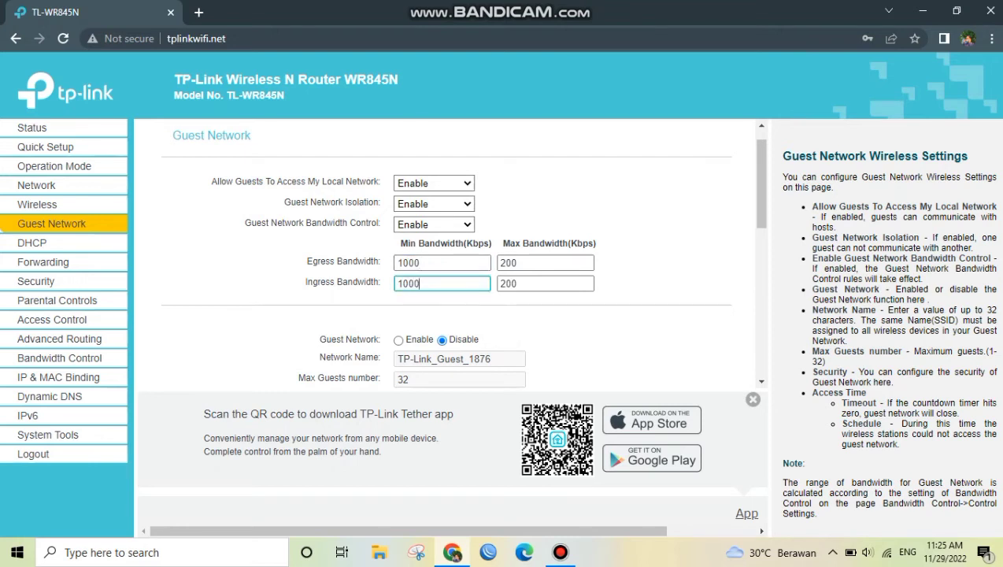
Set the guest network's maximum egress and ingress bandwidth to 1000 Kbps each
left_click(540, 263)
key("BackSpace")
key("BackSpace")
key("BackSpace")
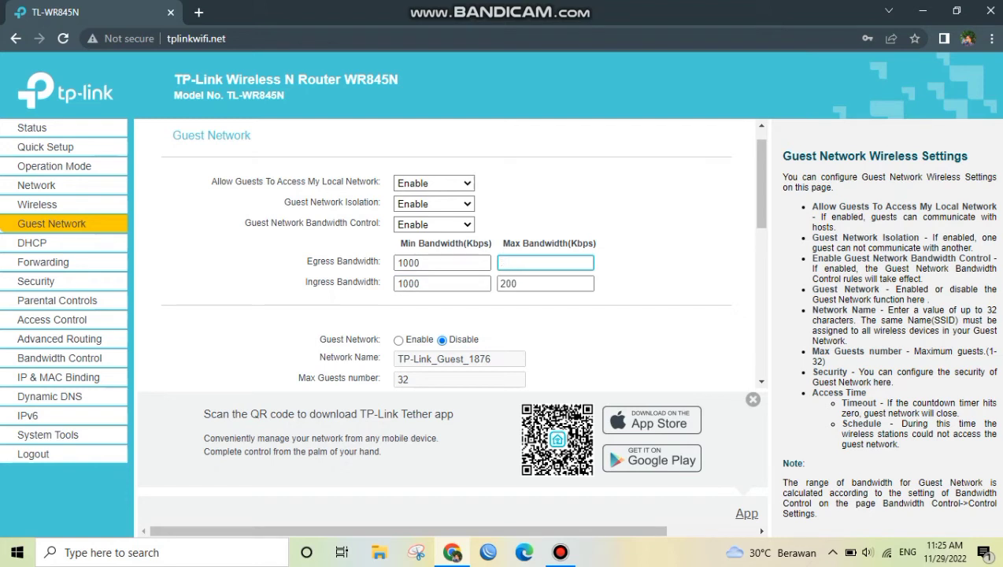
type("1000")
left_click(541, 284)
key("BackSpace")
key("BackSpace")
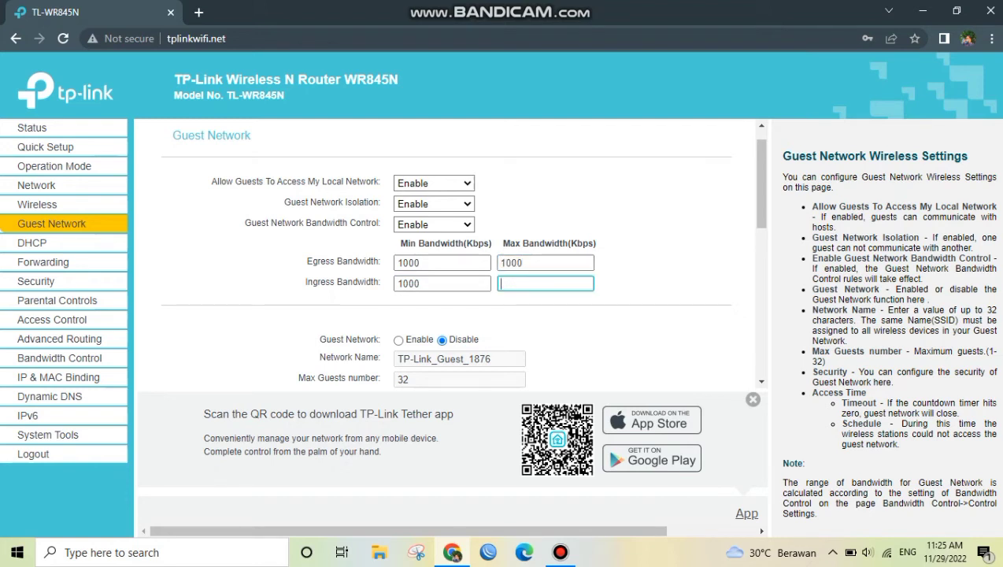
type("1000")
Enable the guest network and name it Pegawai Restaurant
scroll(463, 258, "down", 1)
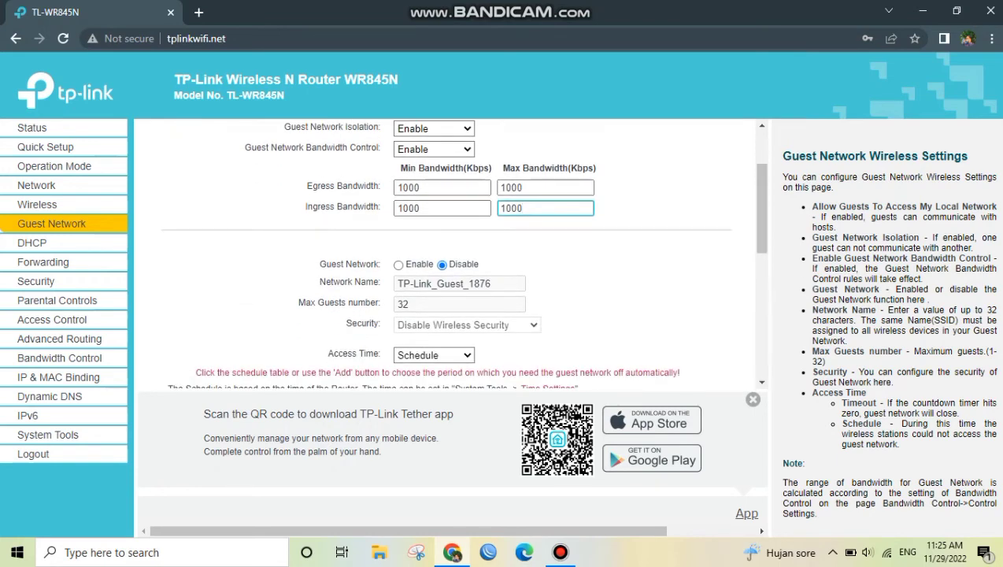
left_click(399, 265)
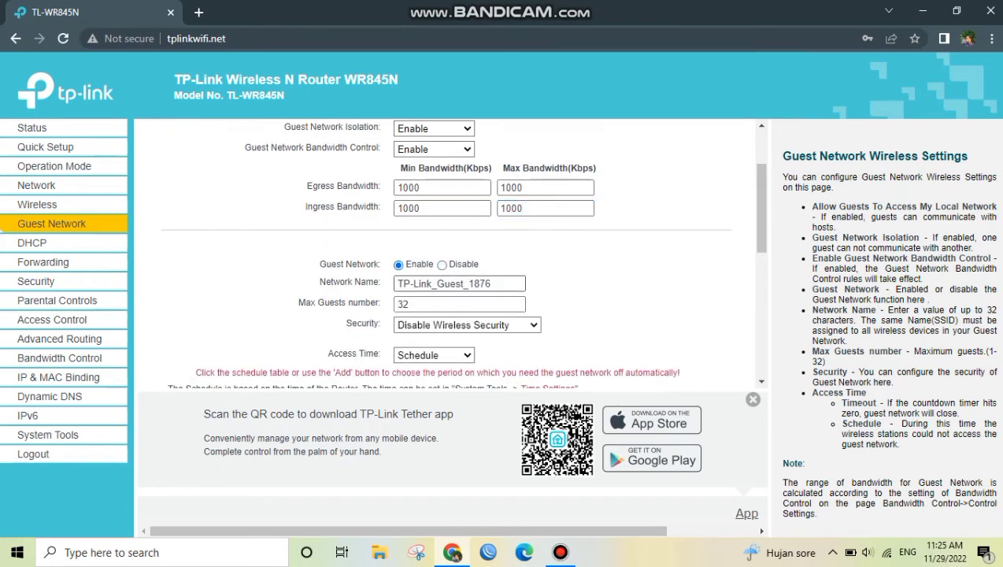
left_click(495, 284)
key("BackSpace")
key("BackSpace")
key("BackSpace")
key("BackSpace")
key("BackSpace")
key("BackSpace")
key("BackSpace")
key("BackSpace")
key("BackSpace")
key("BackSpace")
key("BackSpace")
key("BackSpace")
key("BackSpace")
key("BackSpace")
key("BackSpace")
key("BackSpace")
key("BackSpace")
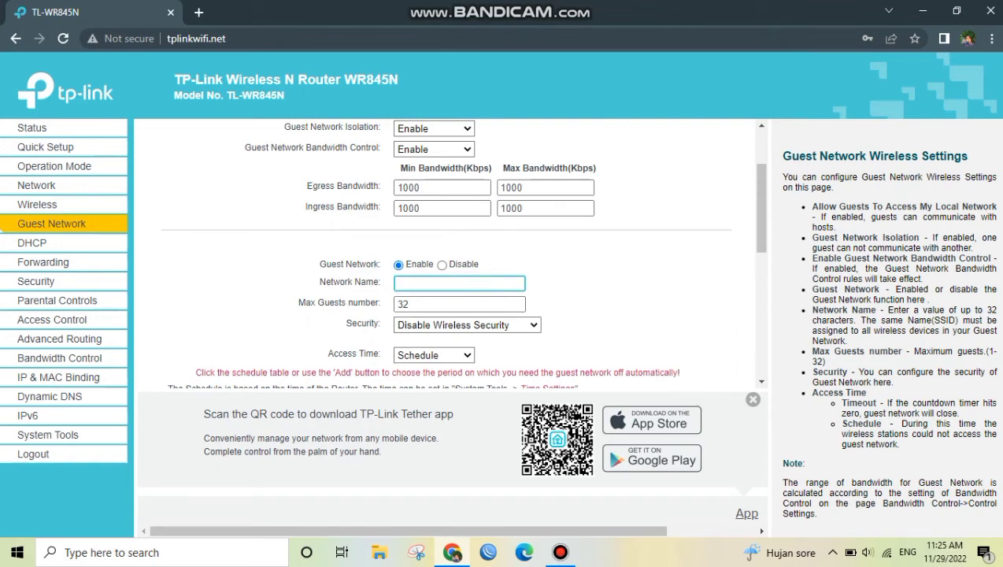
type("Pegawai Restaurant")
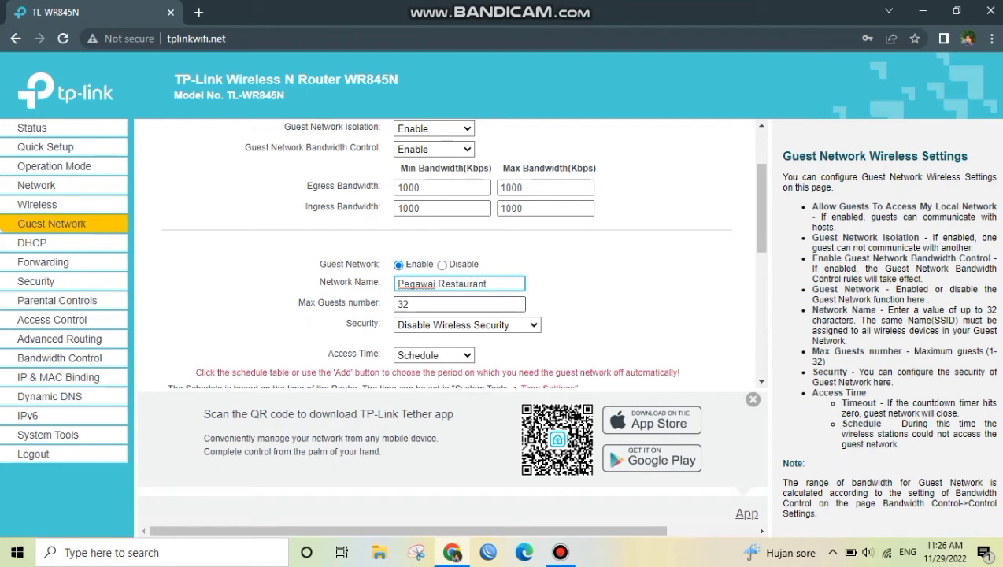
Set the maximum number of guests to 4 and the guest network's security to WPA/WPA2 - Personal
left_click(454, 304)
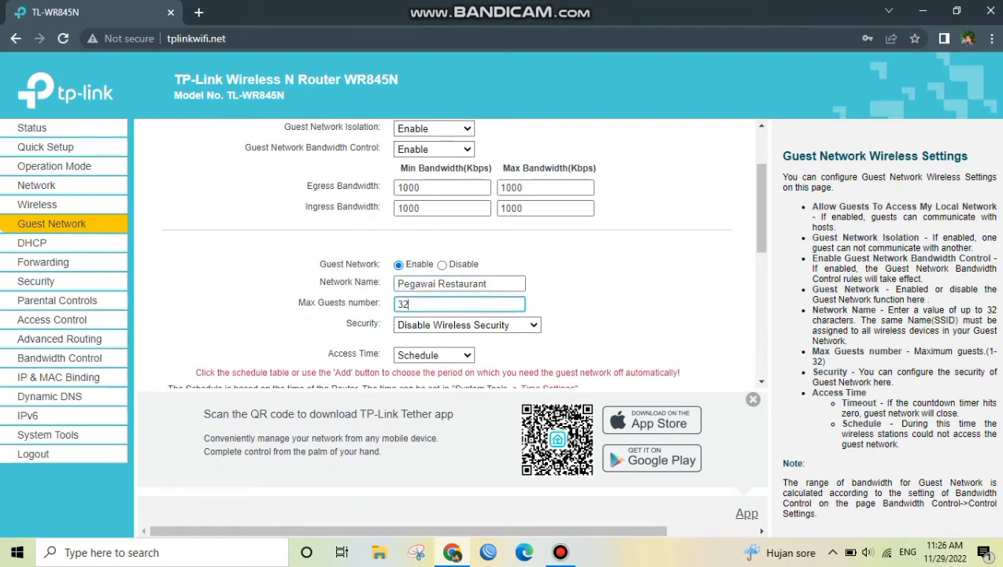
key("BackSpace")
left_click(468, 325)
left_click(468, 352)
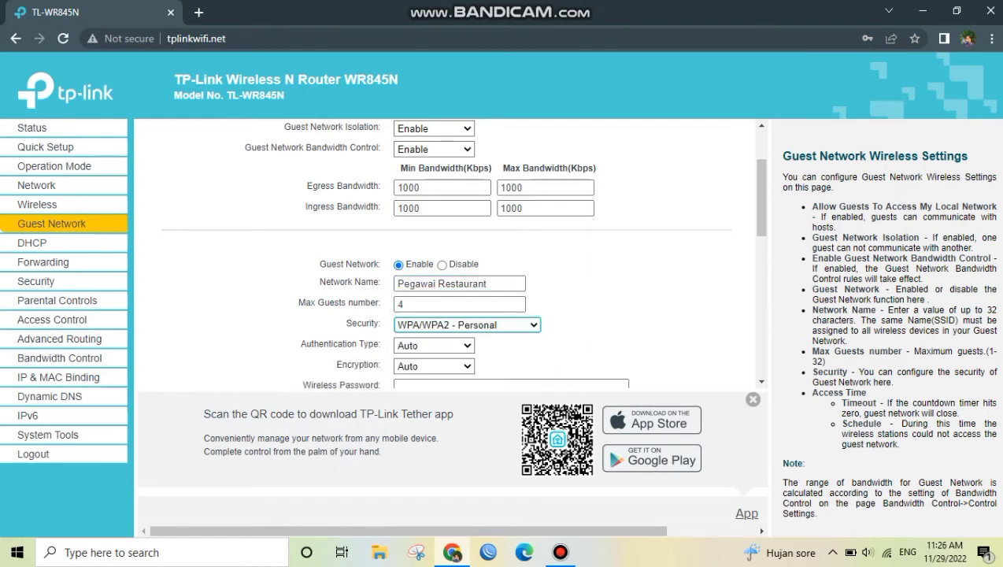
Set the guest network's authentication type to WPA2-PSK with Auto encryption, and enter the wireless password
scroll(462, 254, "down", 1)
left_click(457, 280)
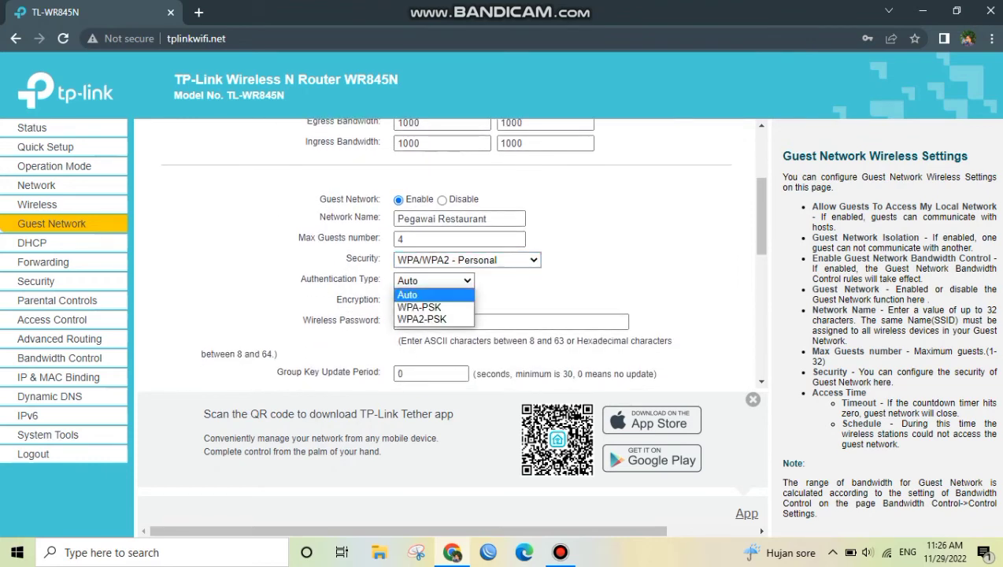
left_click(423, 319)
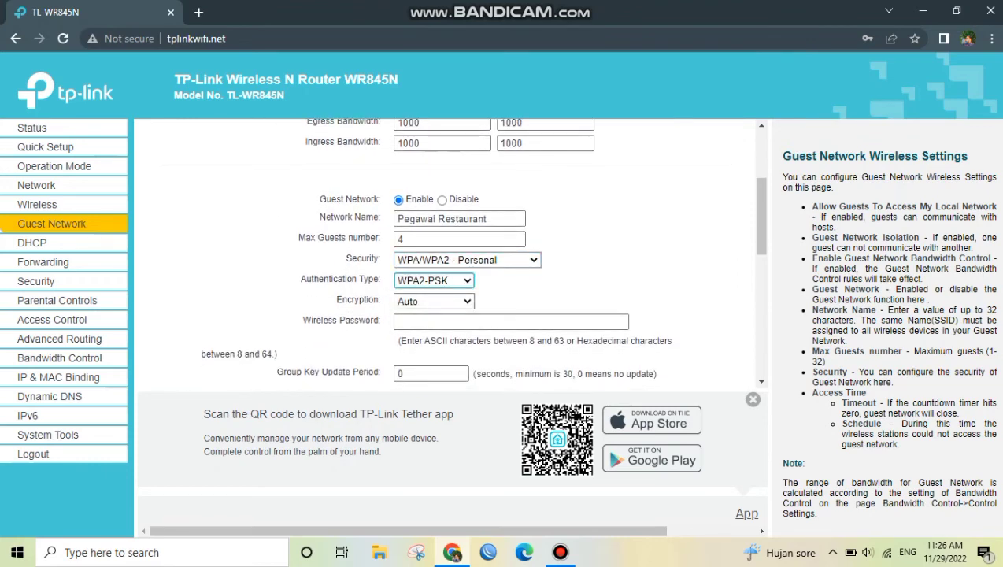
left_click(434, 300)
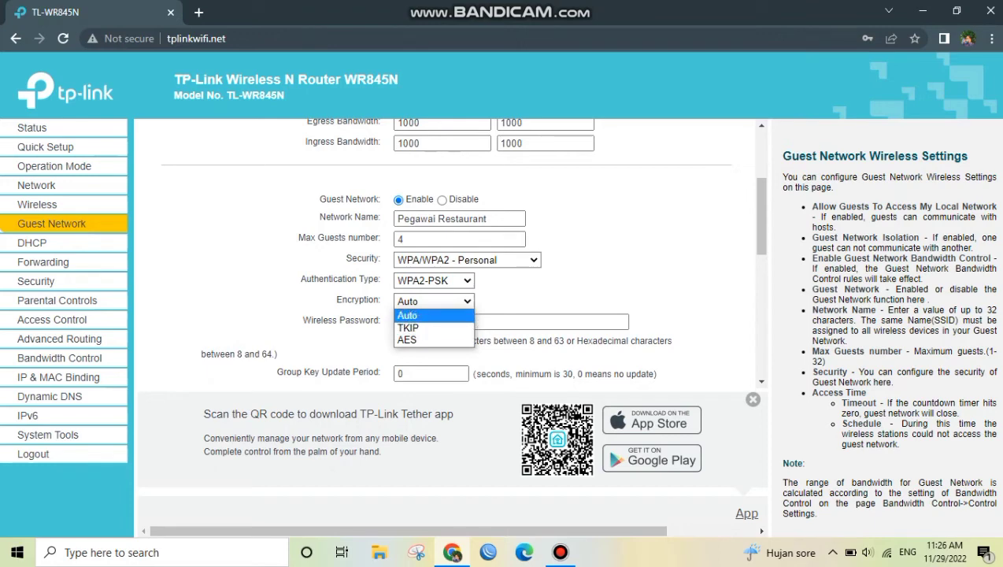
left_click(432, 312)
left_click(496, 322)
type("12345678")
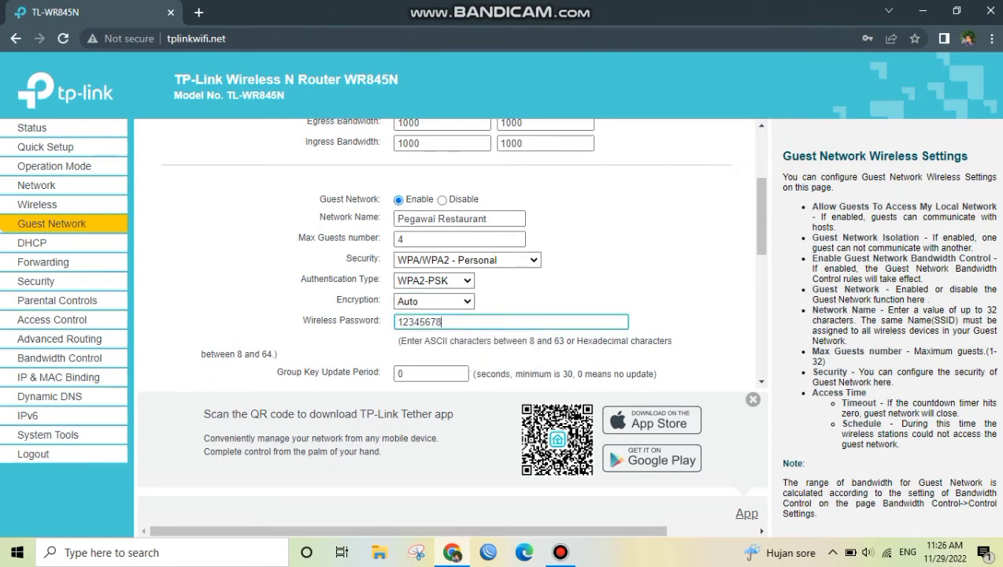
Set the guest network's group key update period to 120 seconds
scroll(462, 252, "down", 1)
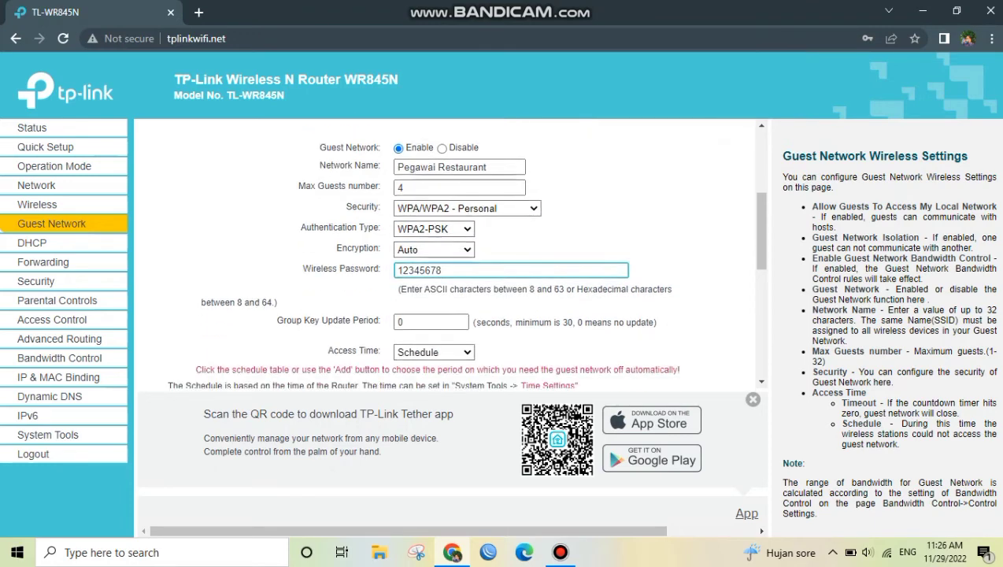
left_click(431, 280)
key("BackSpace")
type("120")
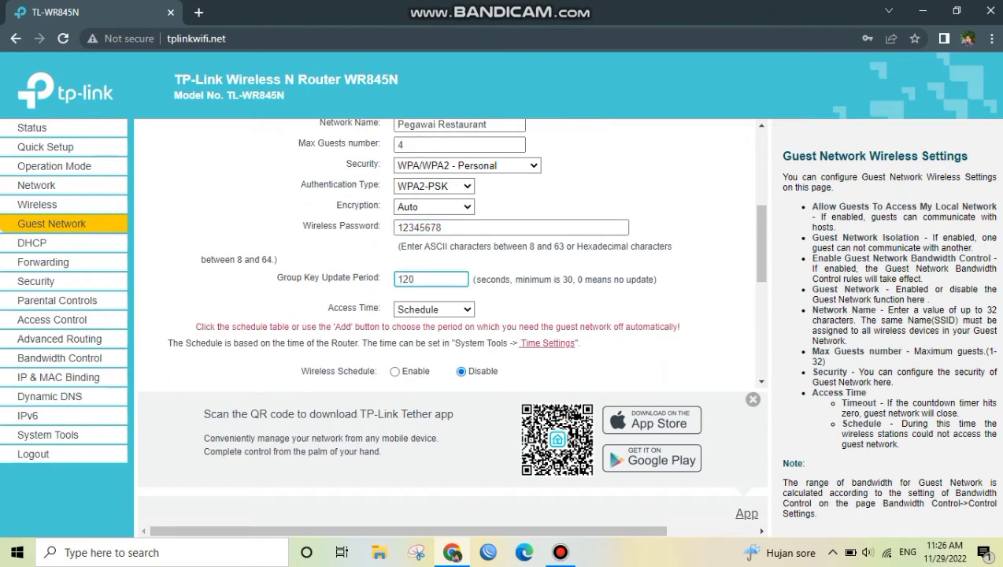
Keep the guest network's access time on Schedule and enable the wireless schedule
left_click(434, 309)
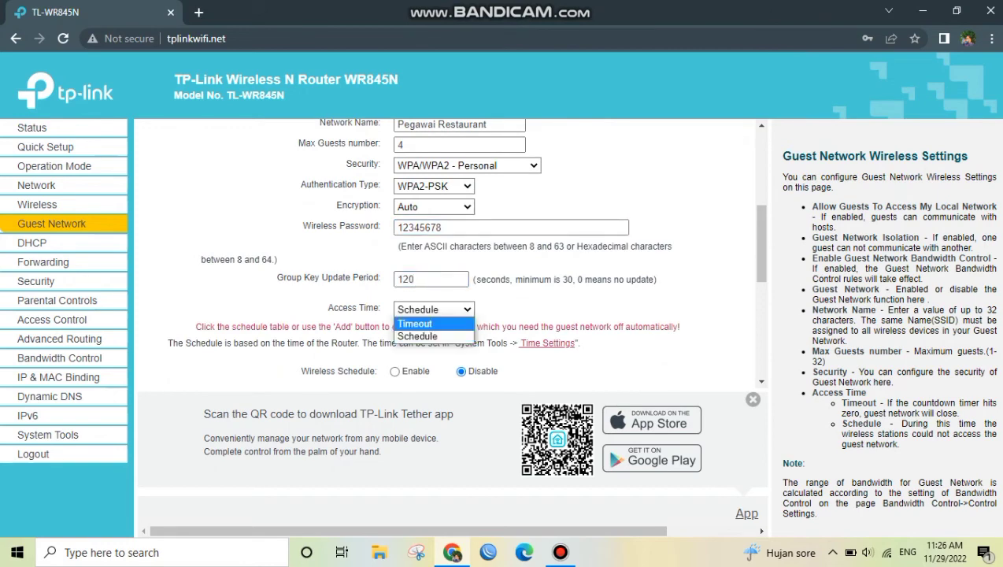
left_click(432, 336)
scroll(441, 323, "down", 1)
scroll(449, 252, "down", 1)
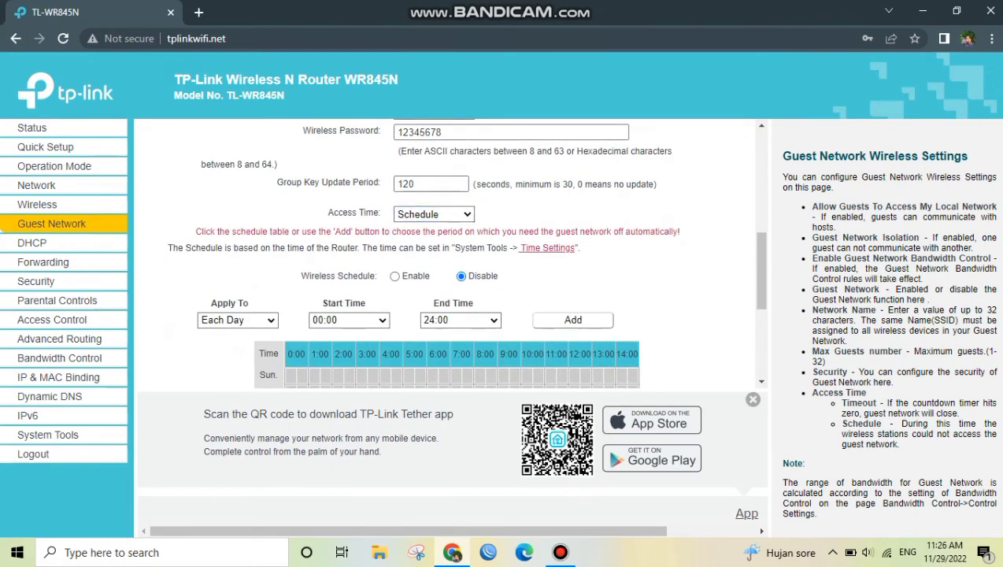
left_click(395, 277)
Add a wireless schedule period for each day from 07:00 to 20:30
scroll(409, 277, "down", 1)
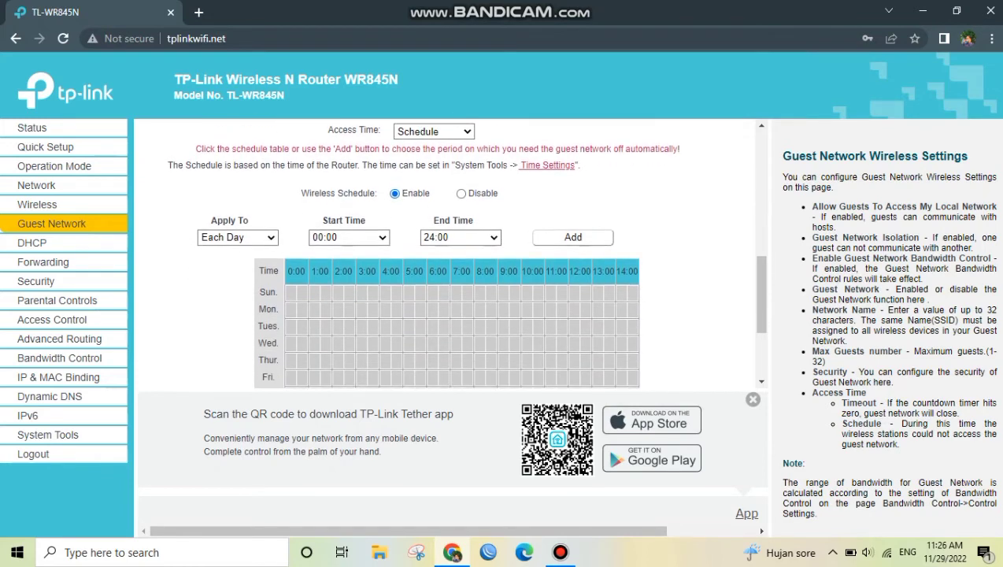
left_click(349, 237)
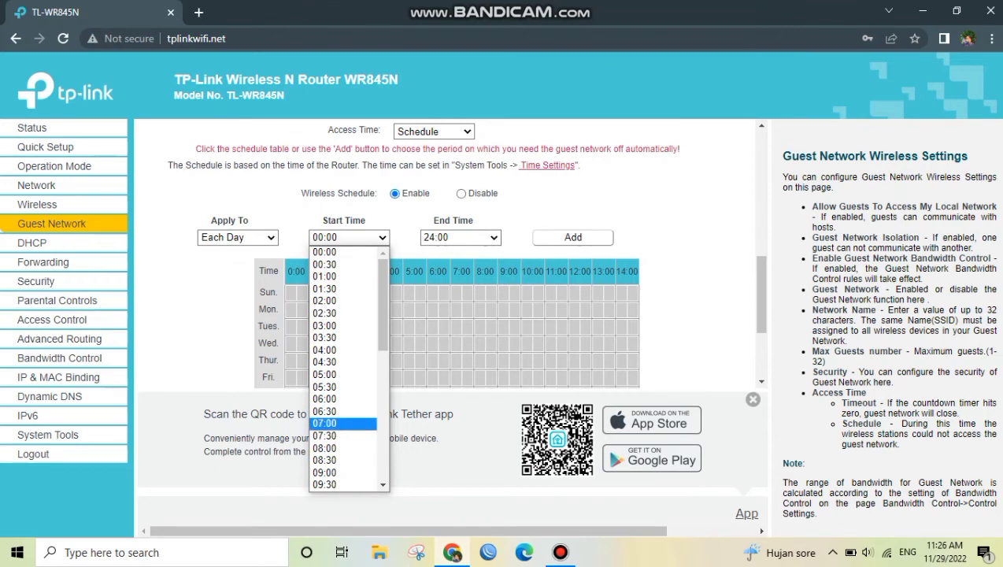
key("Return")
left_click(461, 238)
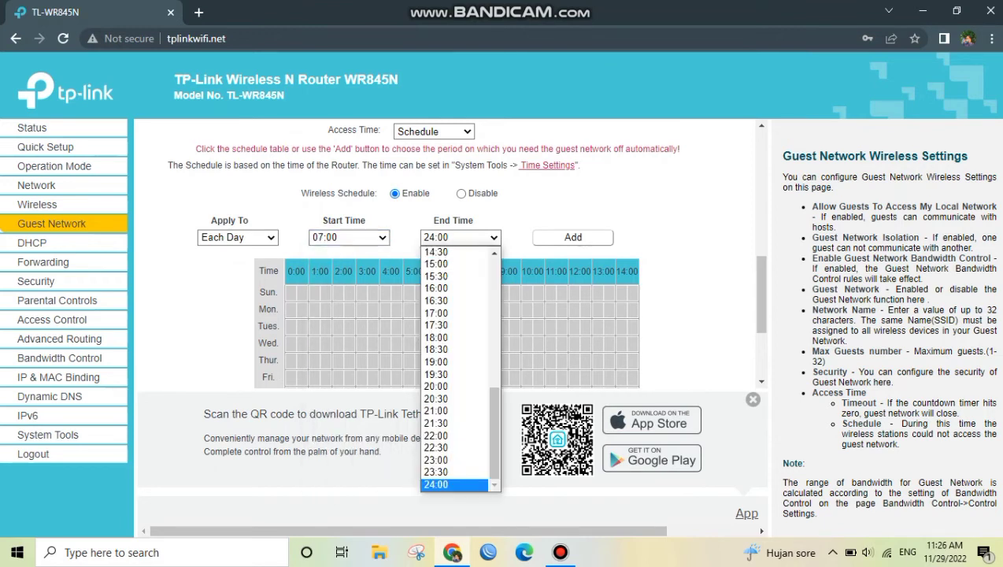
key("Down")
key("Down")
key("Down")
key("Down")
key("Down")
key("Down")
key("Down")
key("Down")
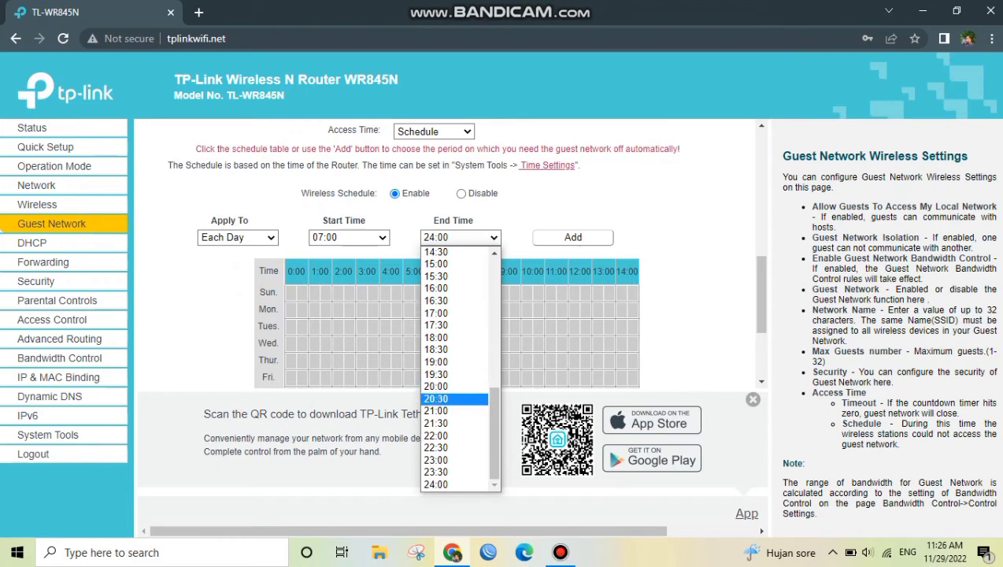
key("Down")
key("Up")
key("Return")
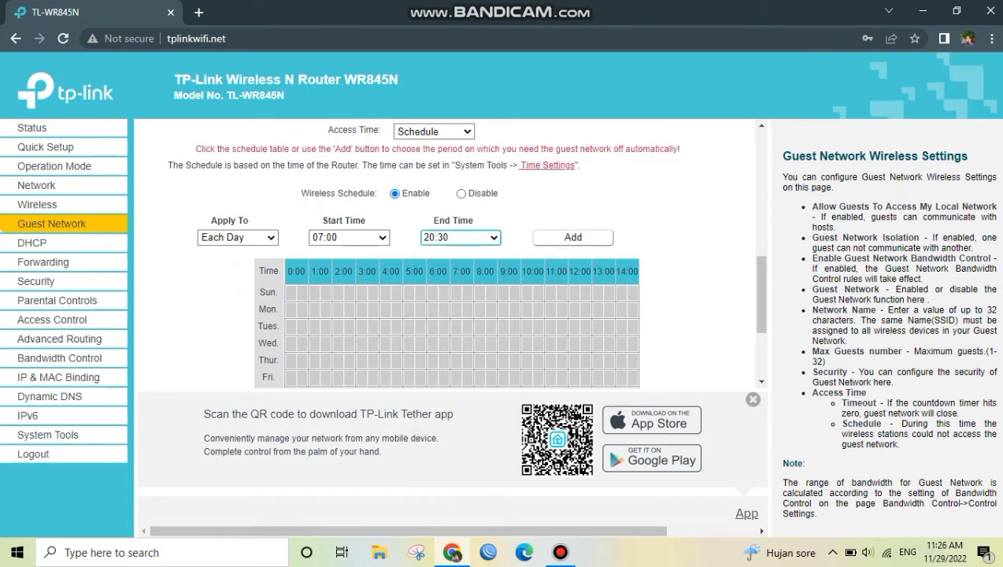
key("Tab")
key("Return")
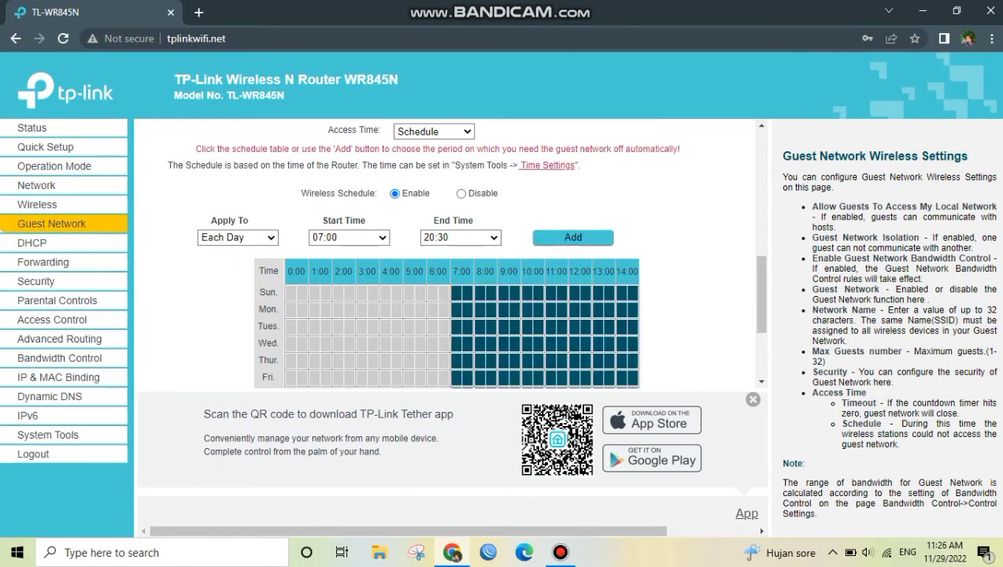
Check the later hours of the schedule table and save the guest network settings
scroll(465, 252, "down", 1)
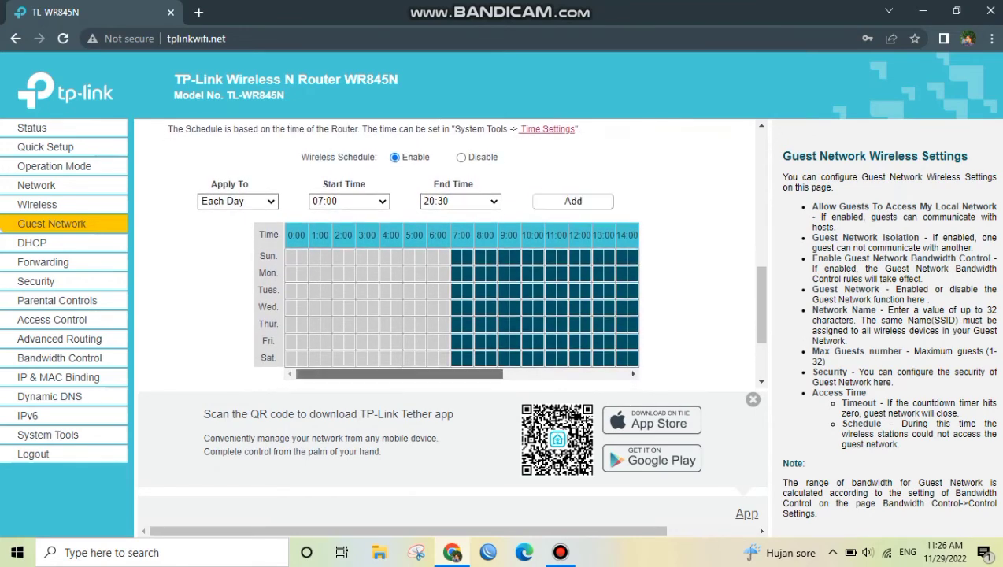
left_click_drag(399, 374, 523, 374)
scroll(524, 374, "down", 2)
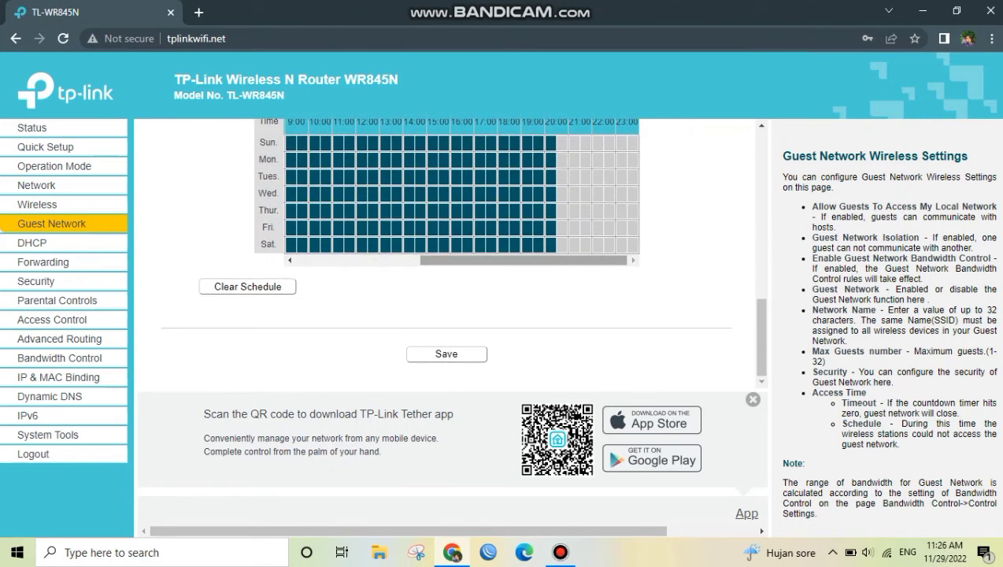
left_click(446, 354)
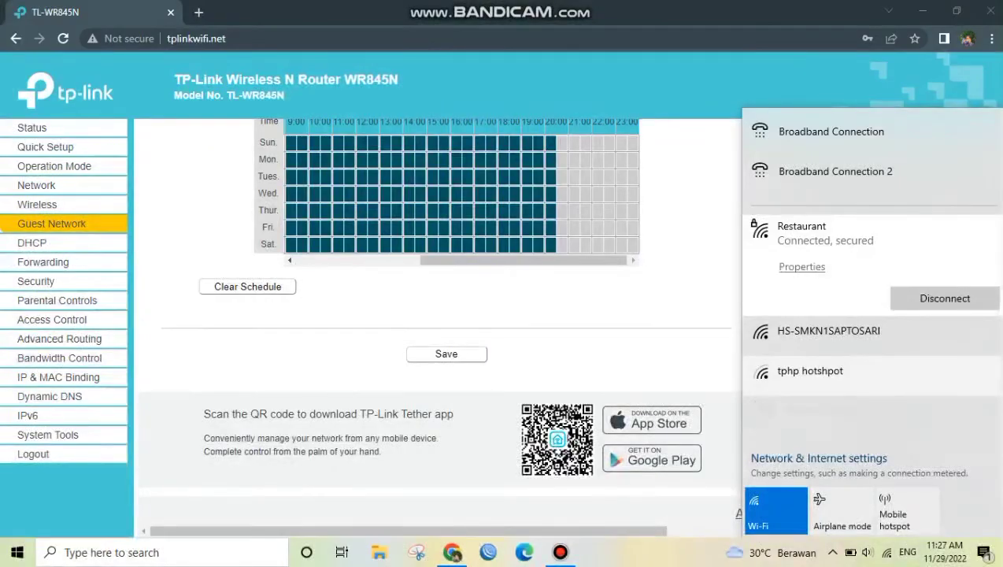
Connect the PC to the Pegawai Restaurant Wi-Fi, enter its network security key and allow the PC to be discoverable
scroll(834, 315, "down", 2)
left_click(823, 349)
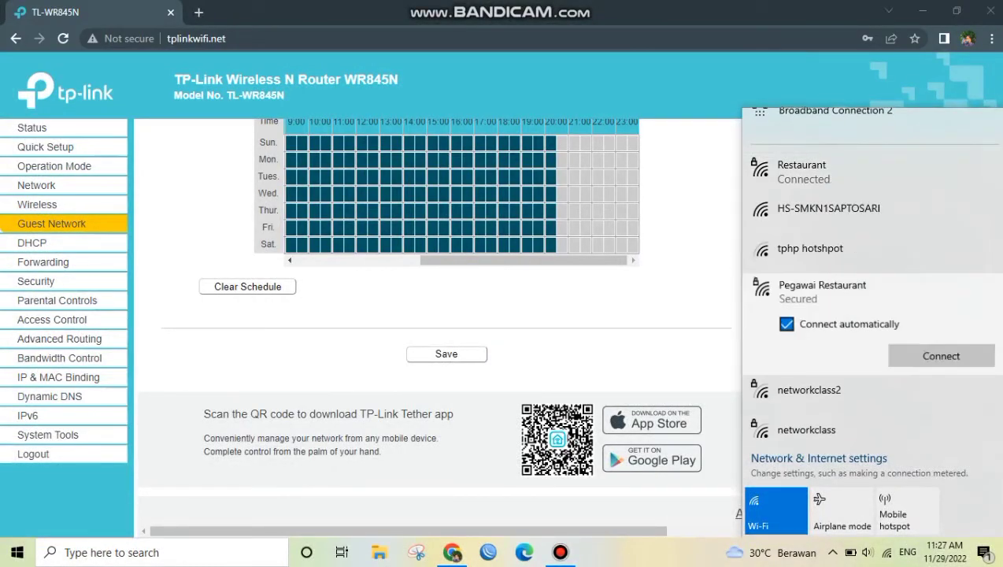
left_click(942, 355)
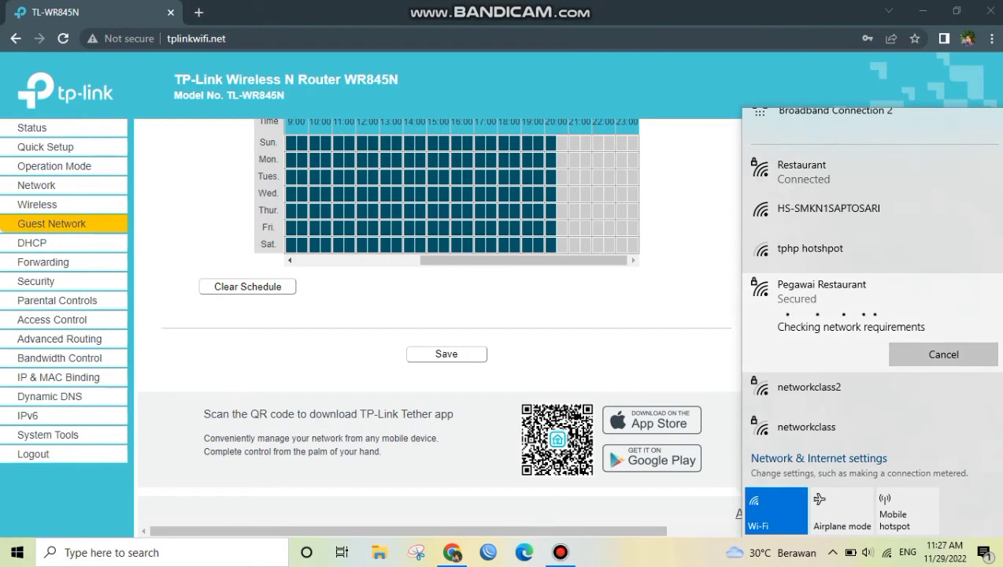
type("•••••")
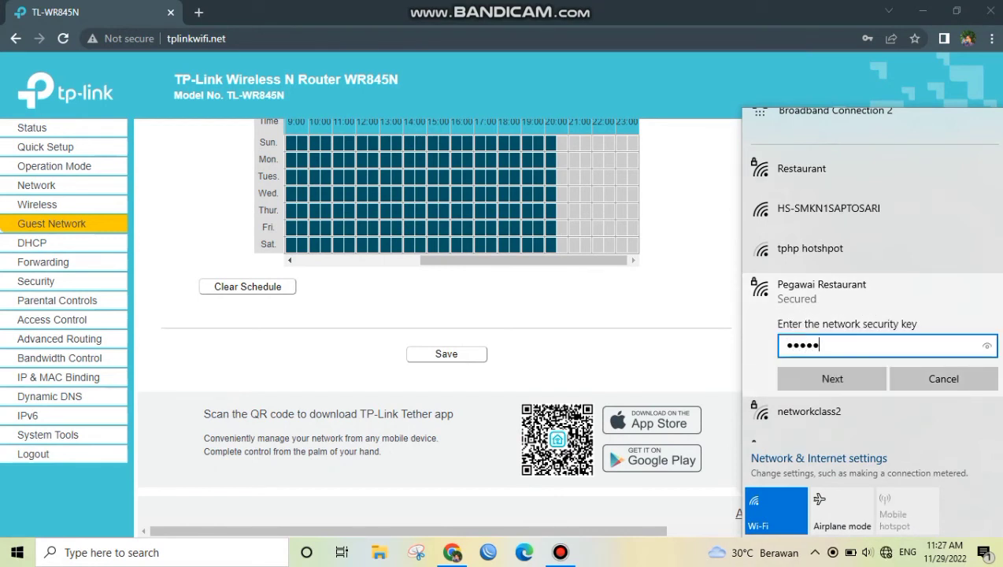
type("•••")
key("Return")
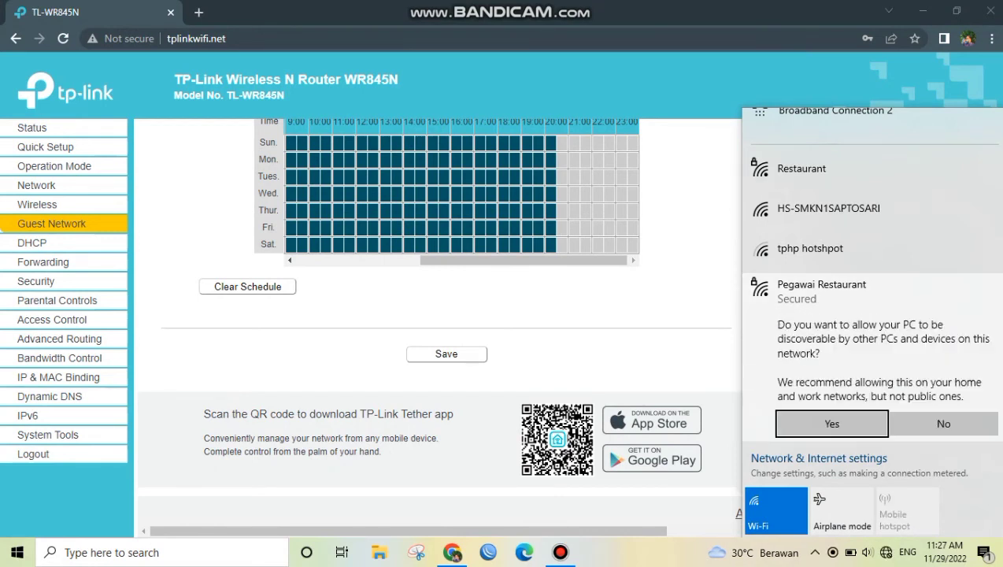
key("Return")
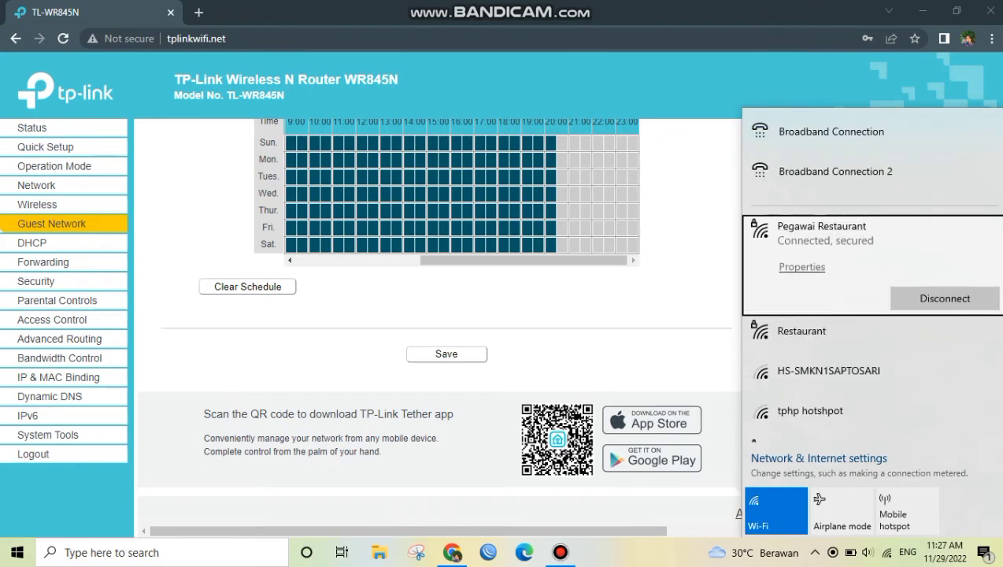
Search the web for speedtest in a new browser tab to test the Pegawai Restaurant connection
key("ctrl+t")
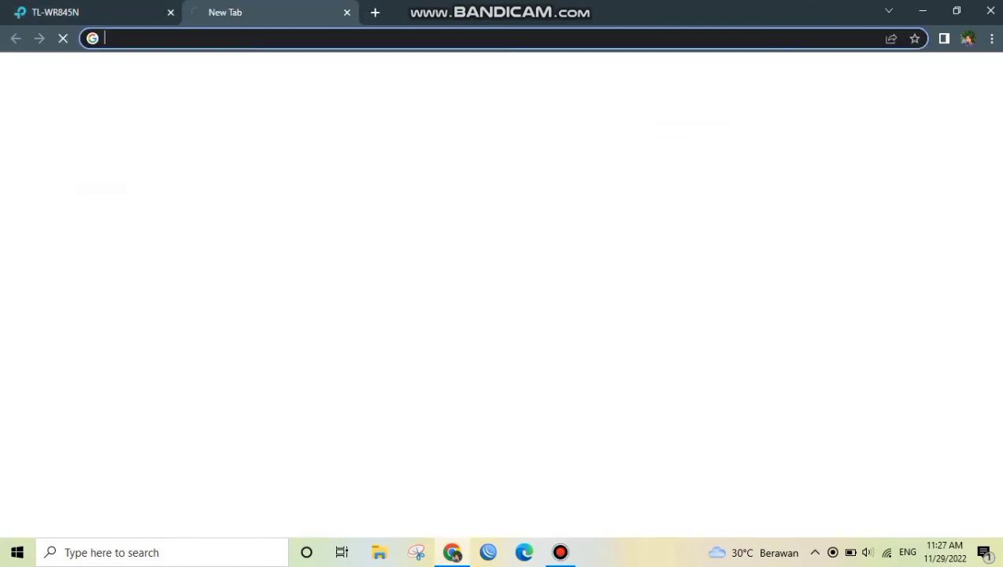
type("spe")
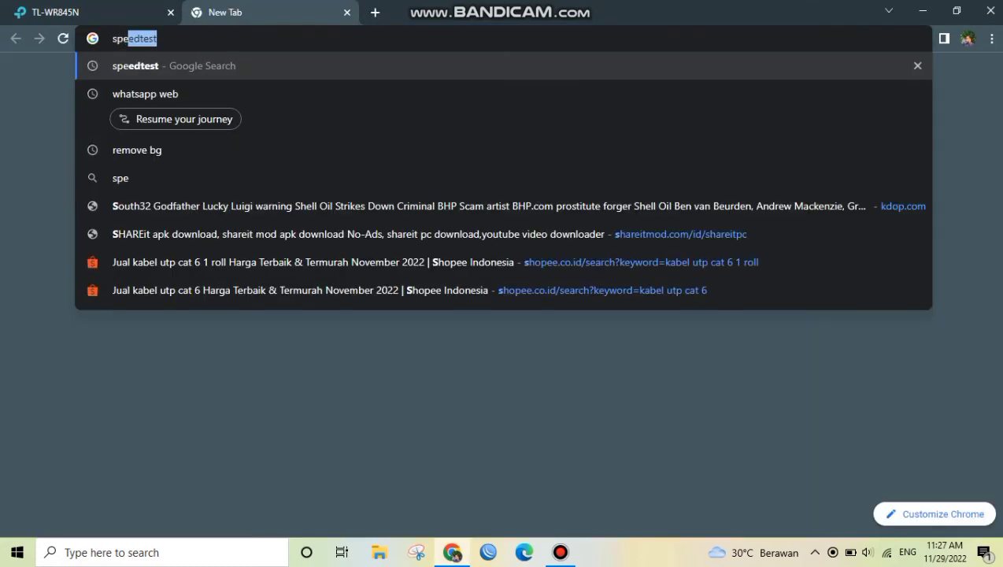
key("Return")
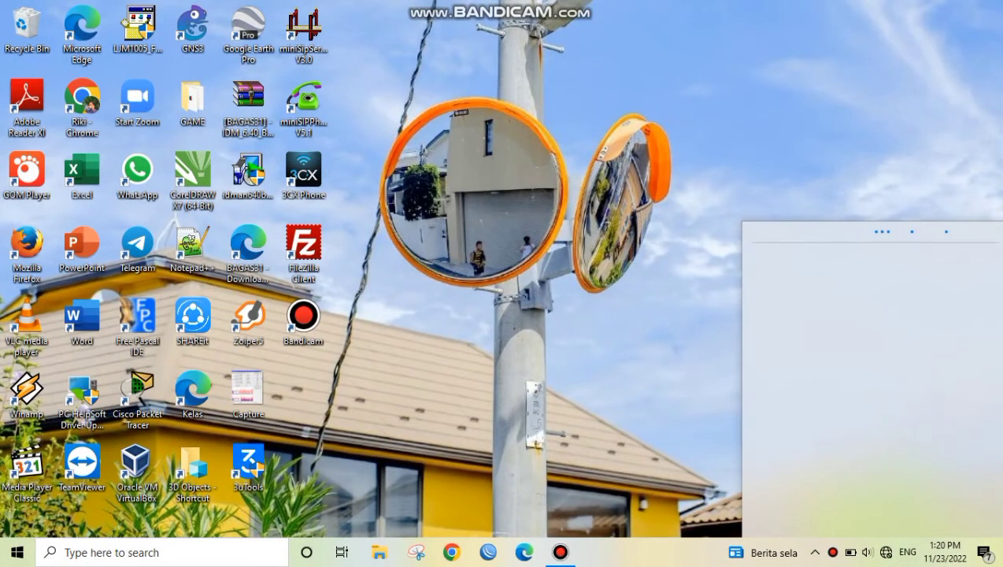
left_click(776, 510)
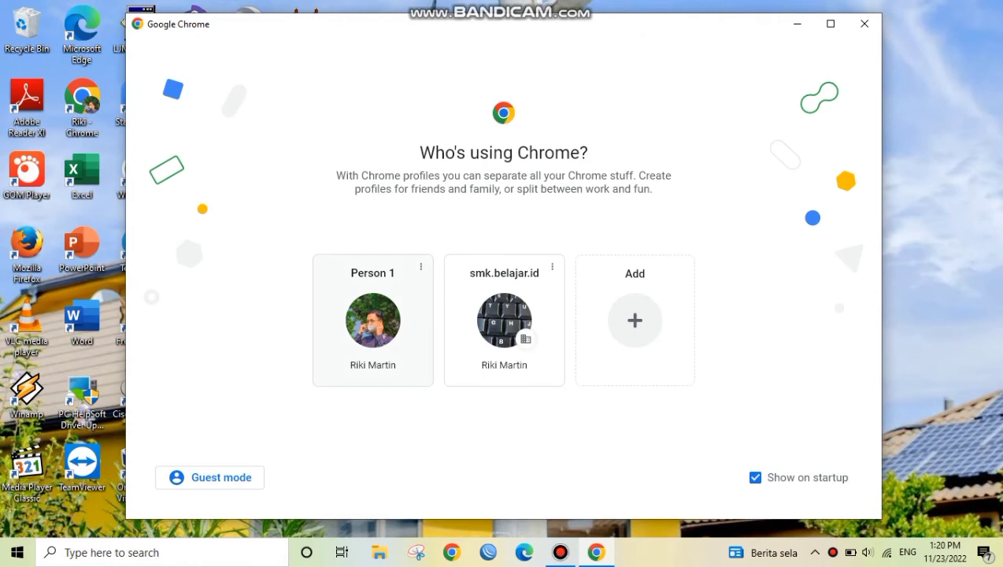
left_click(397, 311)
left_click(479, 38)
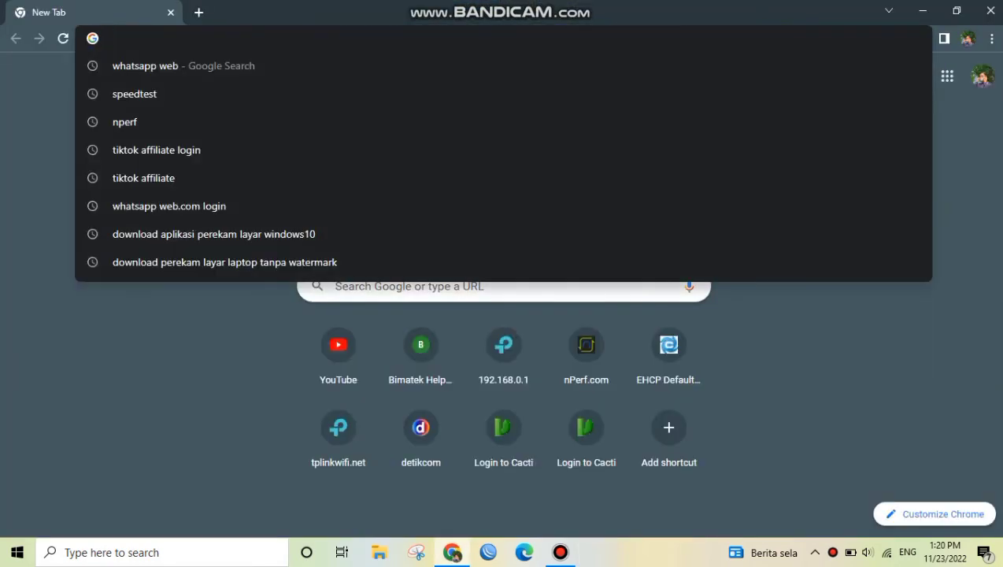
type("http")
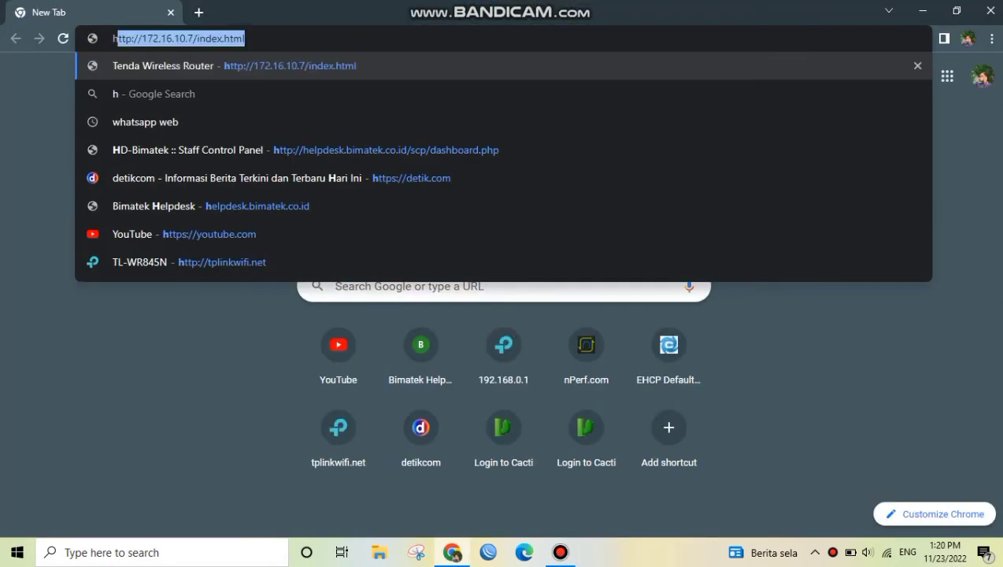
type("://tp")
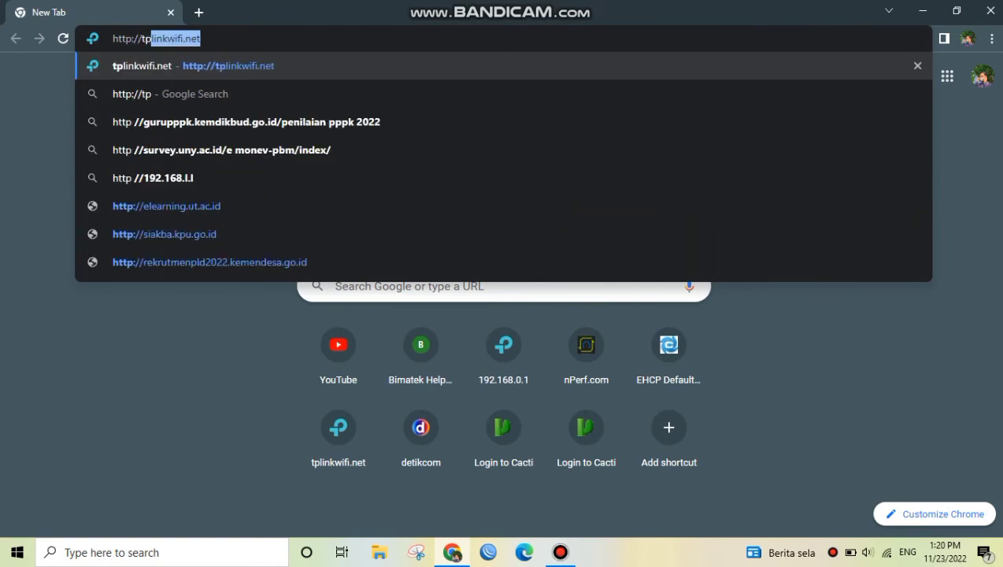
key("Return")
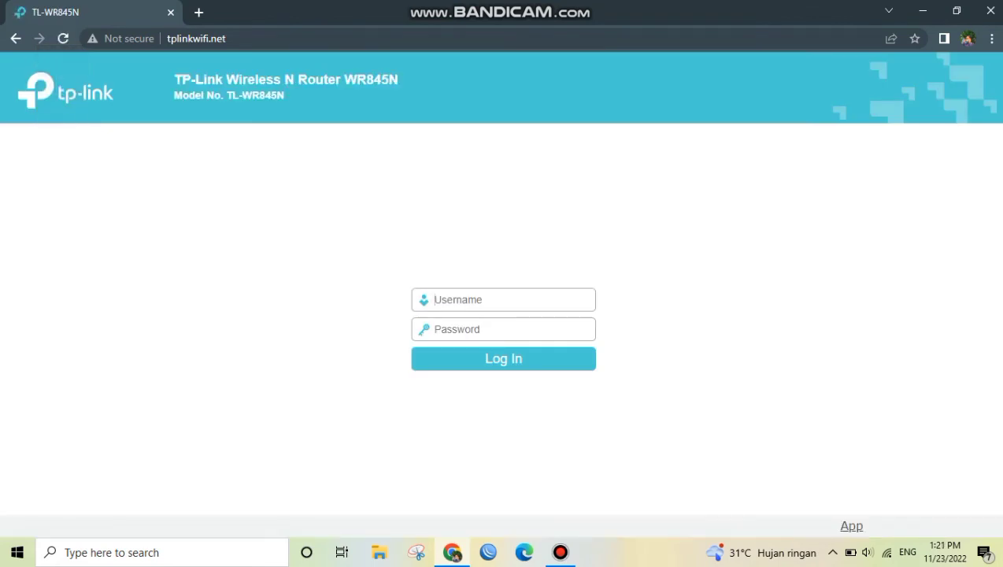
Log in to the TL-WR845N router with the username admin and the account password
type("adminadmin")
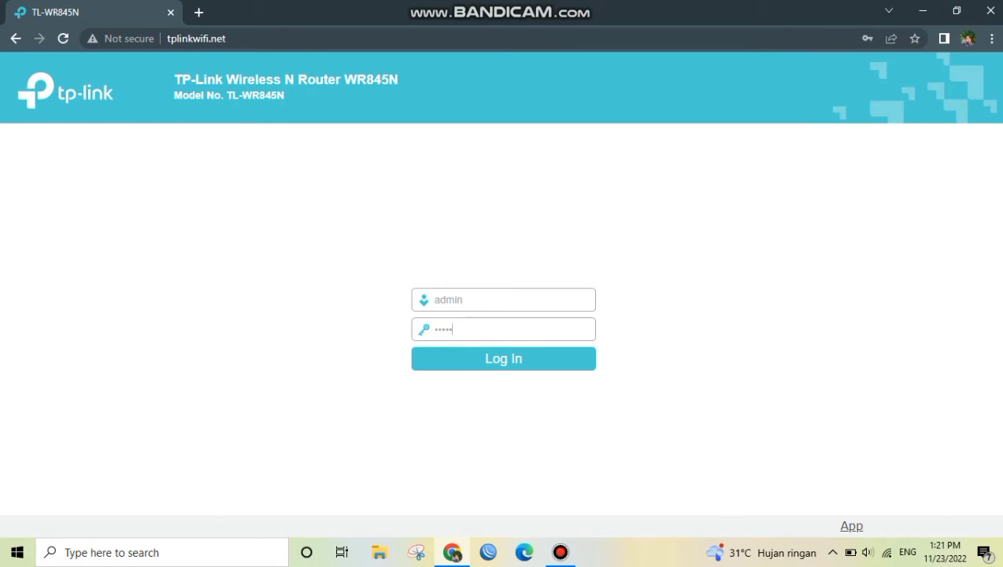
key("Return")
Keep the router's operation mode on Wireless Router, save it and dismiss the message
left_click(54, 165)
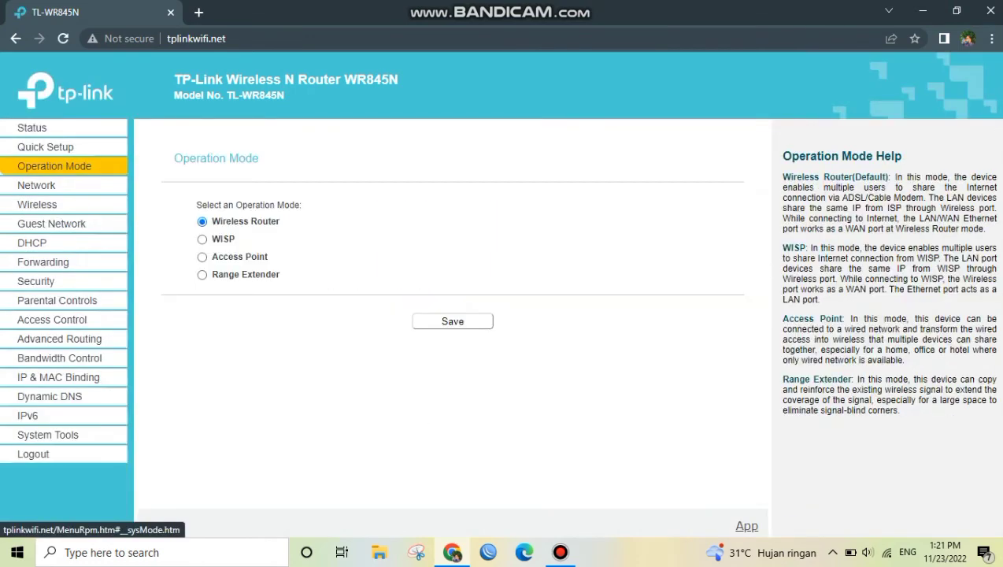
left_click(453, 320)
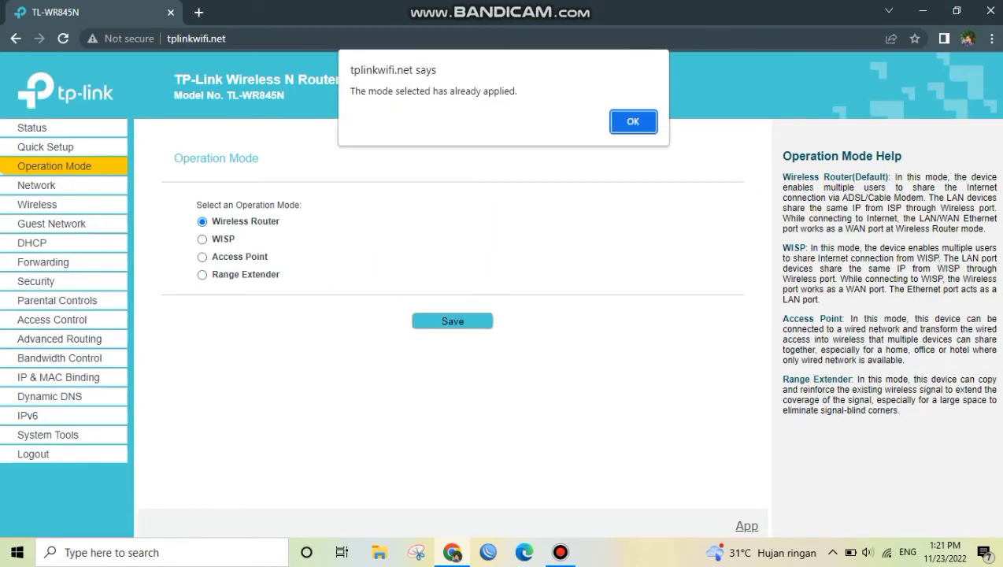
key("Return")
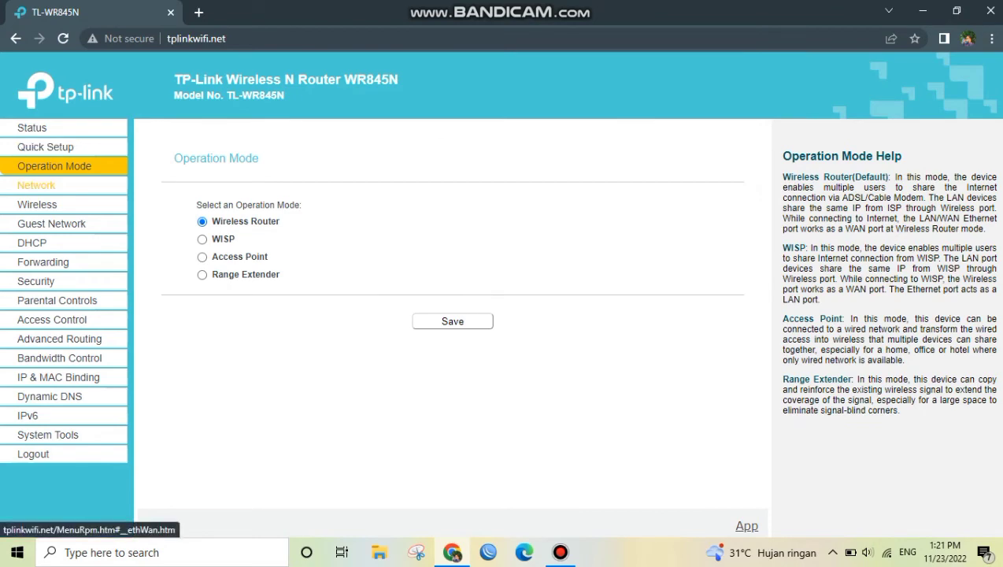
Save the WAN connection type as Dynamic IP and check the router's LAN settings
left_click(36, 185)
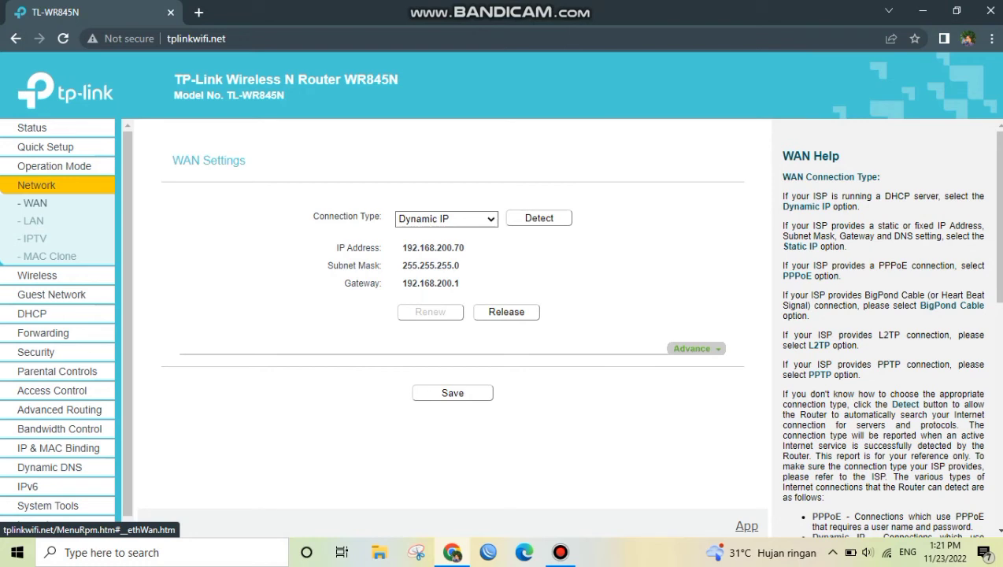
left_click(447, 219)
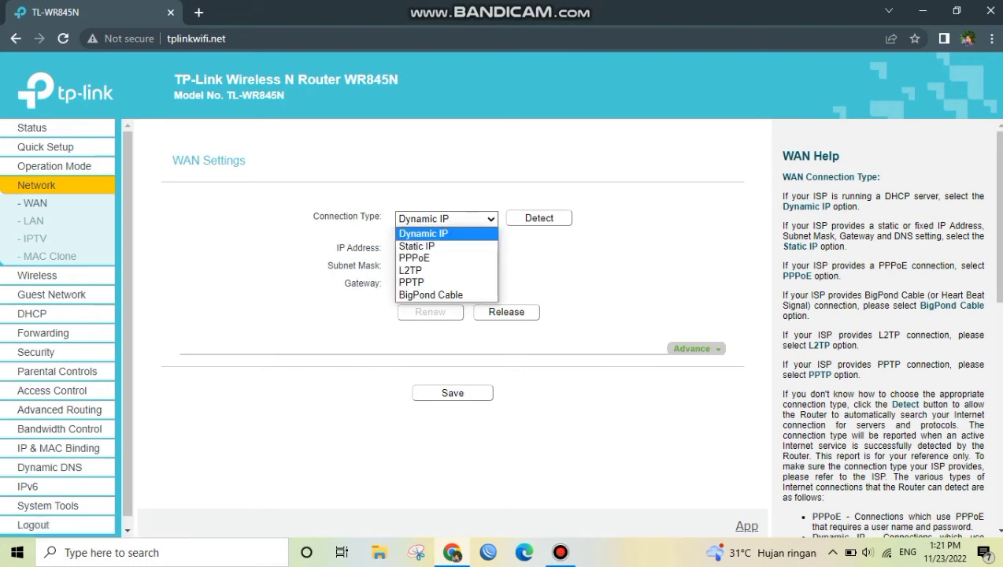
left_click(446, 233)
left_click(453, 393)
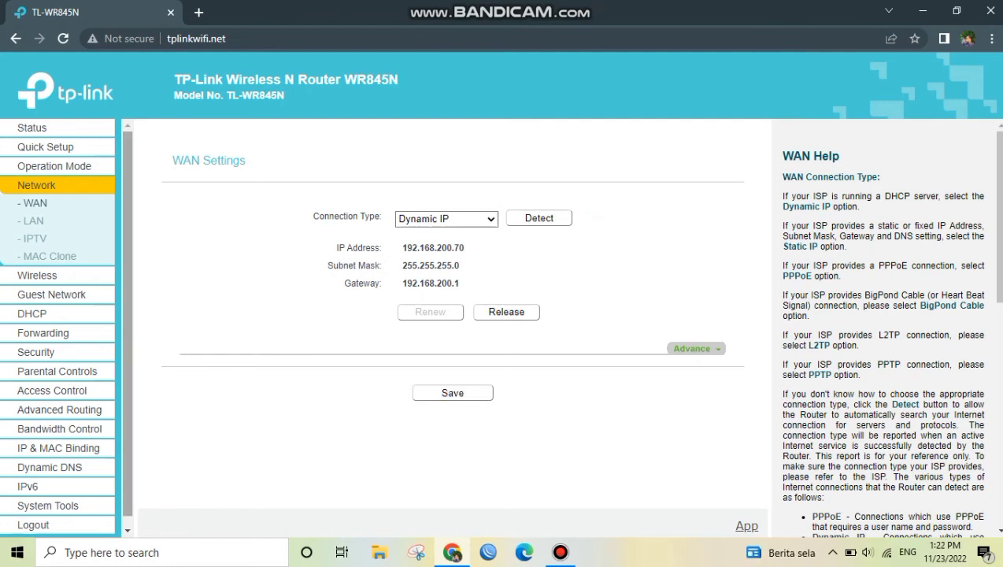
left_click(33, 221)
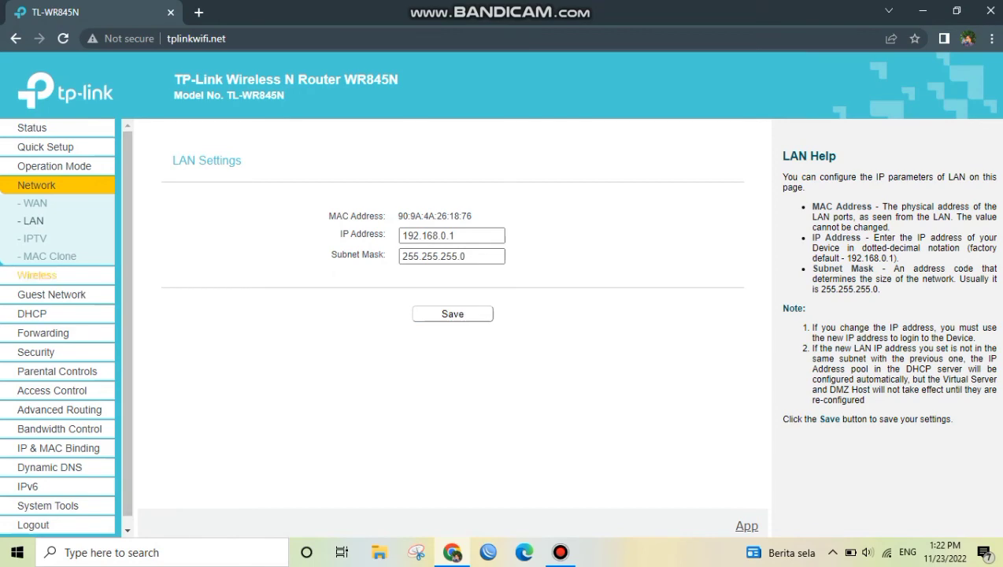
Replace the WPA2-PSK wireless password with a new one and save the wireless security settings
left_click(37, 275)
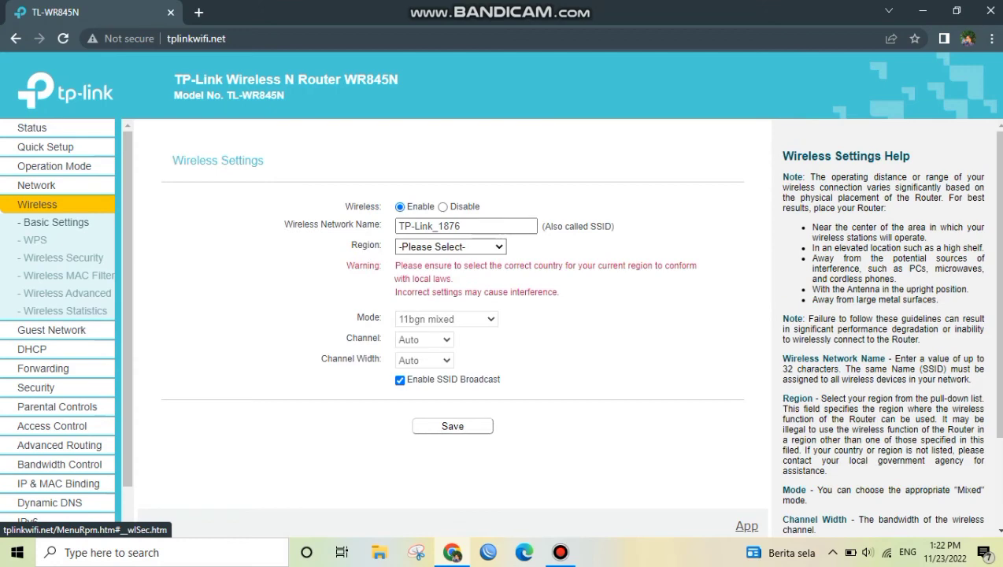
left_click(63, 258)
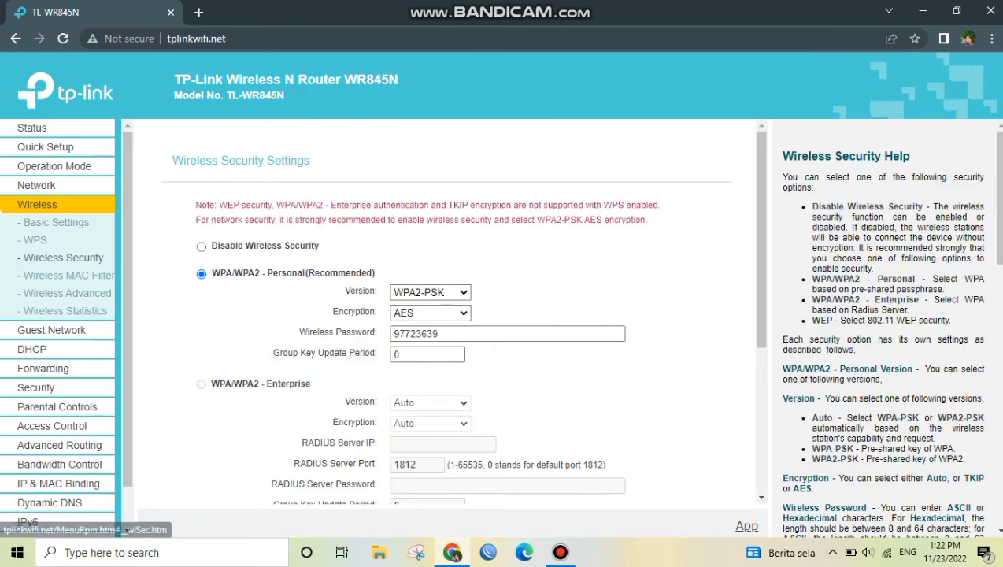
left_click(507, 334)
key("BackSpace")
key("BackSpace")
key("BackSpace")
key("BackSpace")
key("BackSpace")
key("BackSpace")
key("BackSpace")
key("BackSpace")
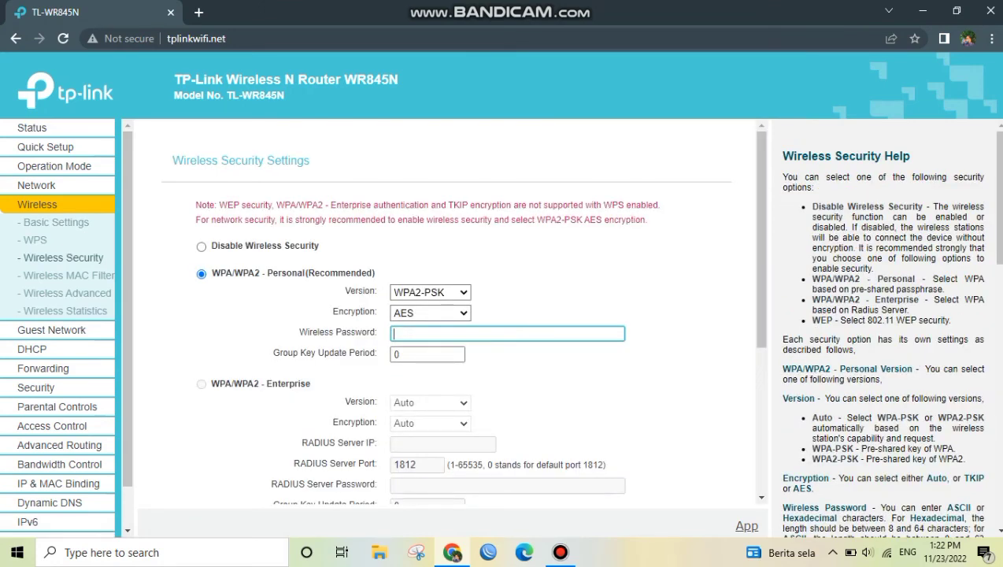
type("12345678")
scroll(462, 334, "down", 4)
left_click(447, 470)
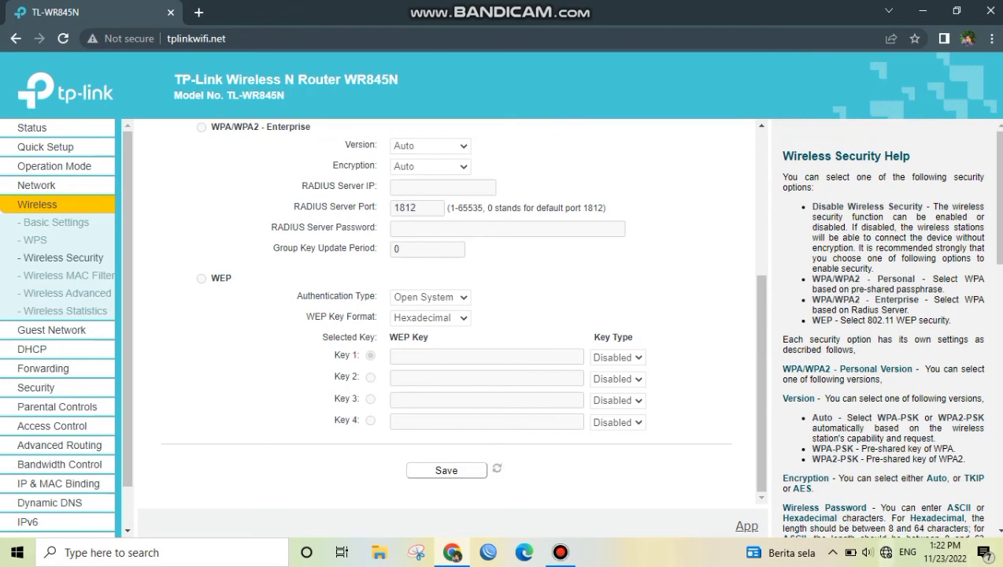
Reconnect the PC to the TP-Link_1876 Wi-Fi using the new network security key
left_click(887, 553)
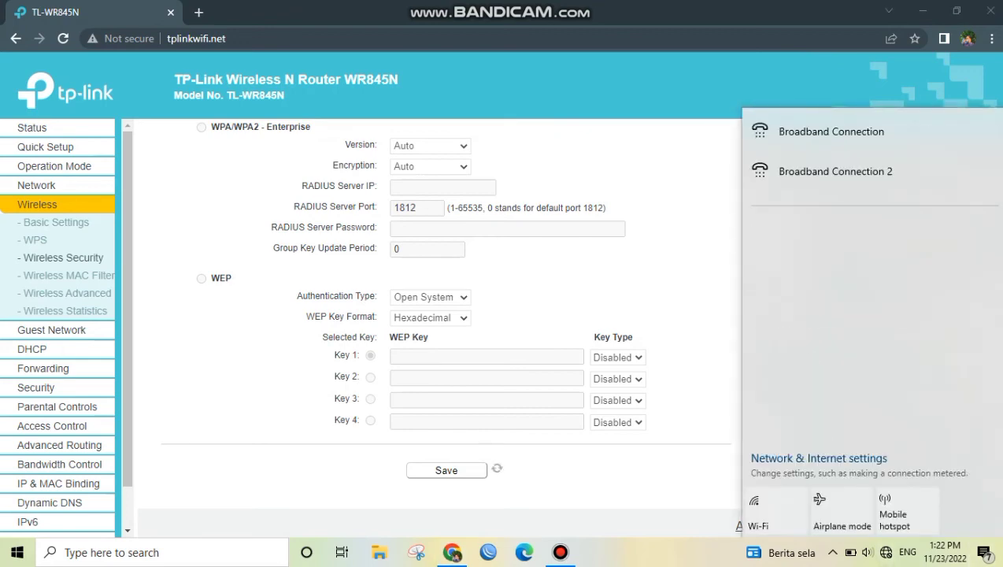
left_click(858, 234)
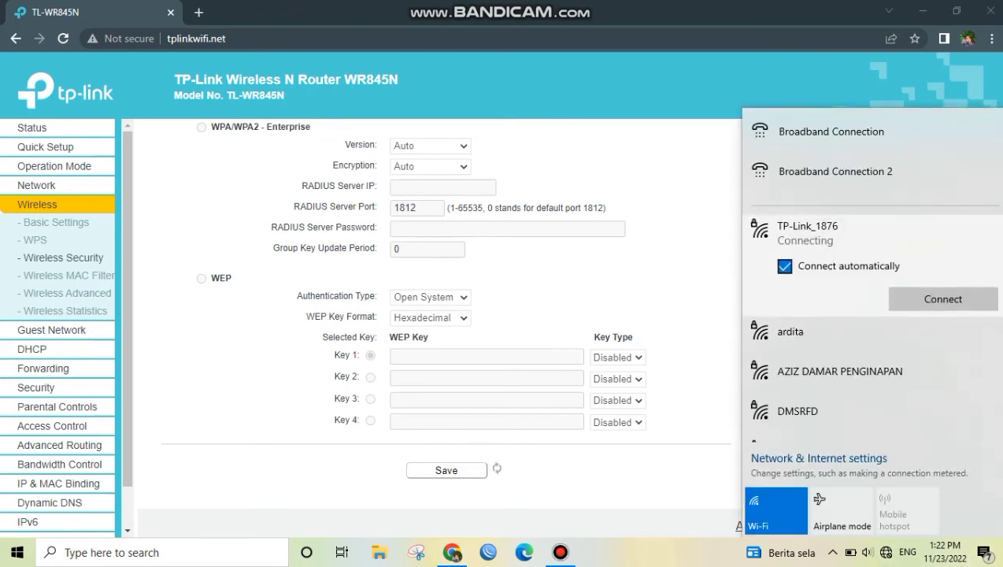
left_click(943, 299)
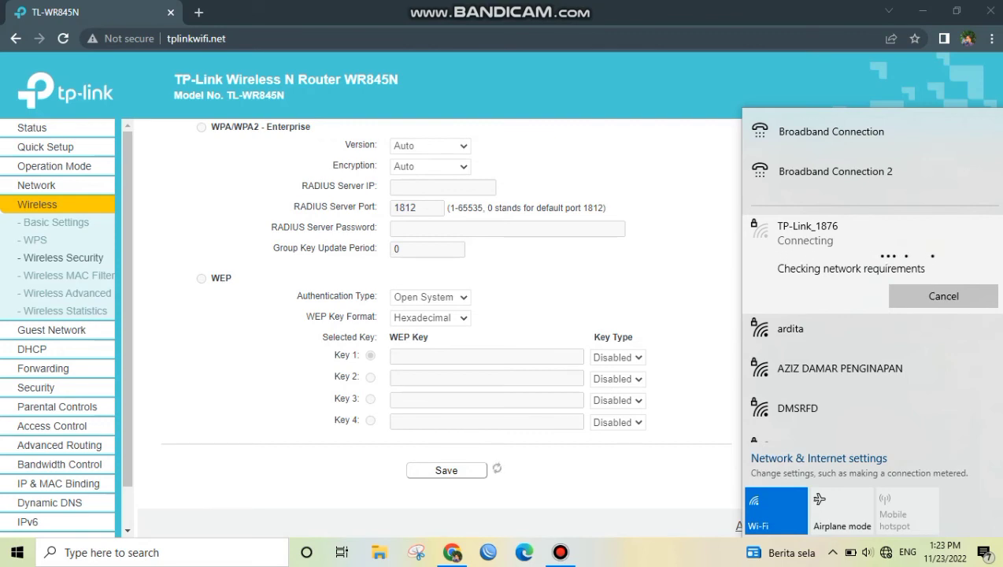
type("1")
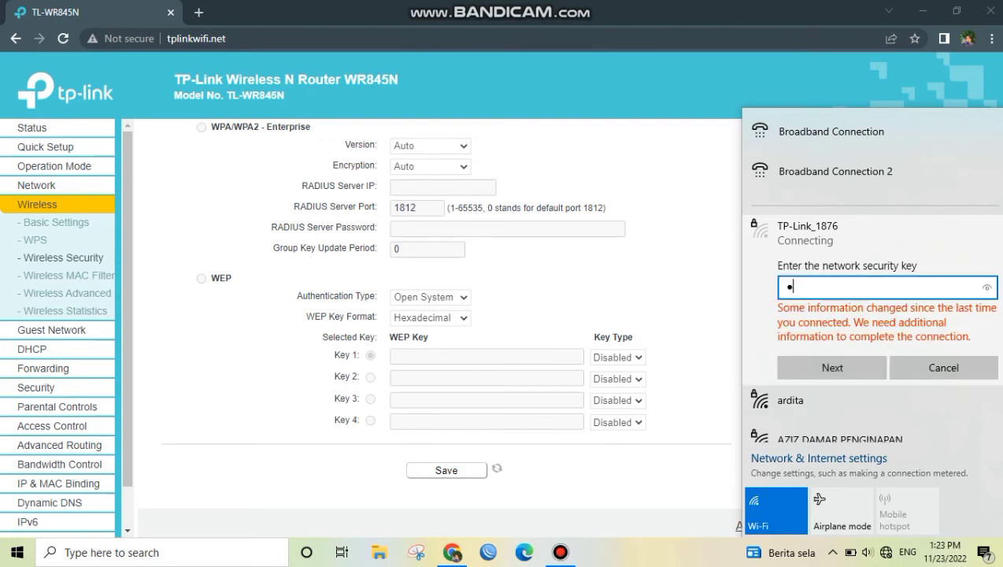
type("••••••••")
key("BackSpace")
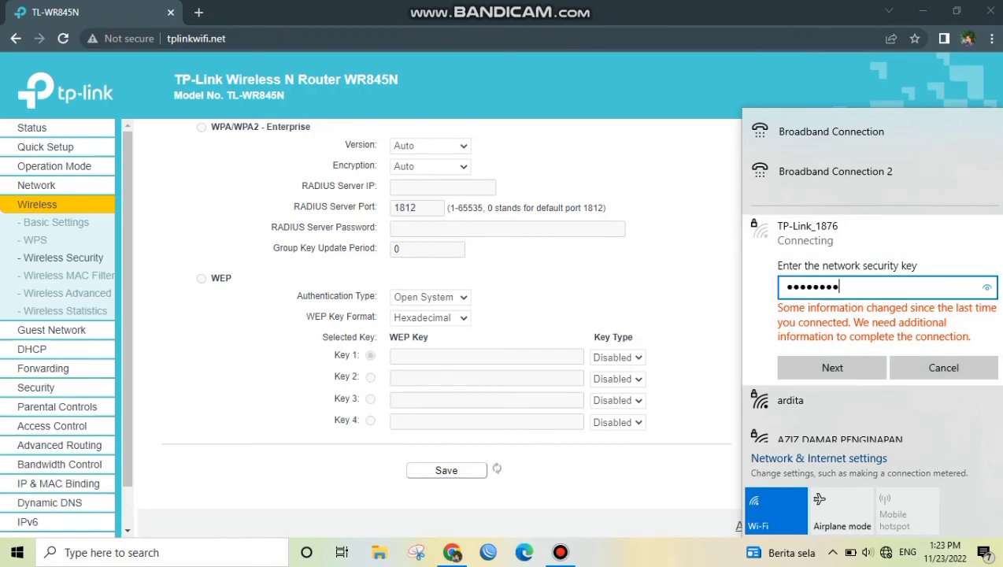
left_click(987, 288)
Change the wireless network name in the basic wireless settings to Penginapan
left_click(56, 222)
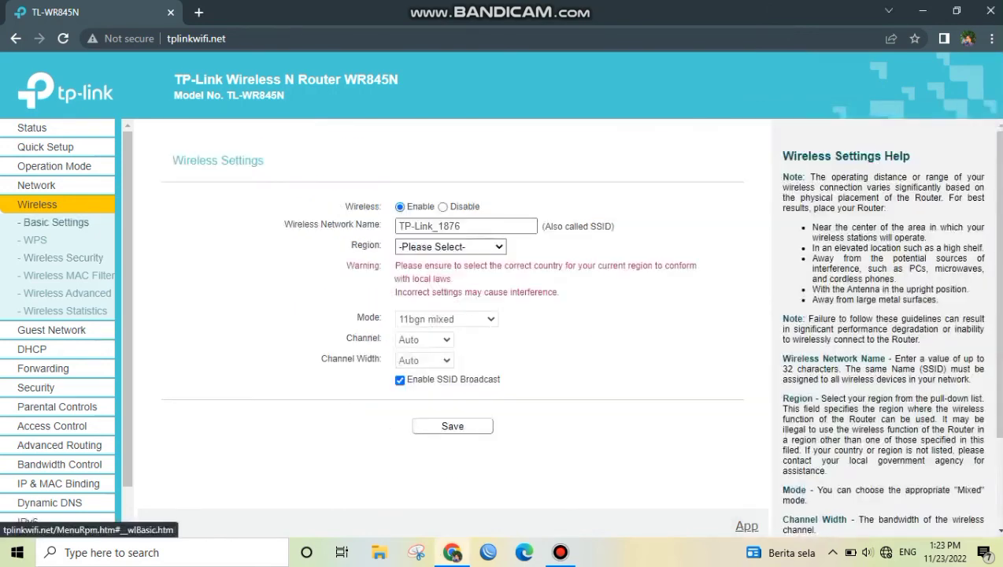
key("BackSpace")
key("BackSpace")
key("BackSpace")
key("BackSpace")
key("BackSpace")
key("BackSpace")
key("BackSpace")
key("BackSpace")
key("BackSpace")
key("BackSpace")
key("BackSpace")
key("BackSpace")
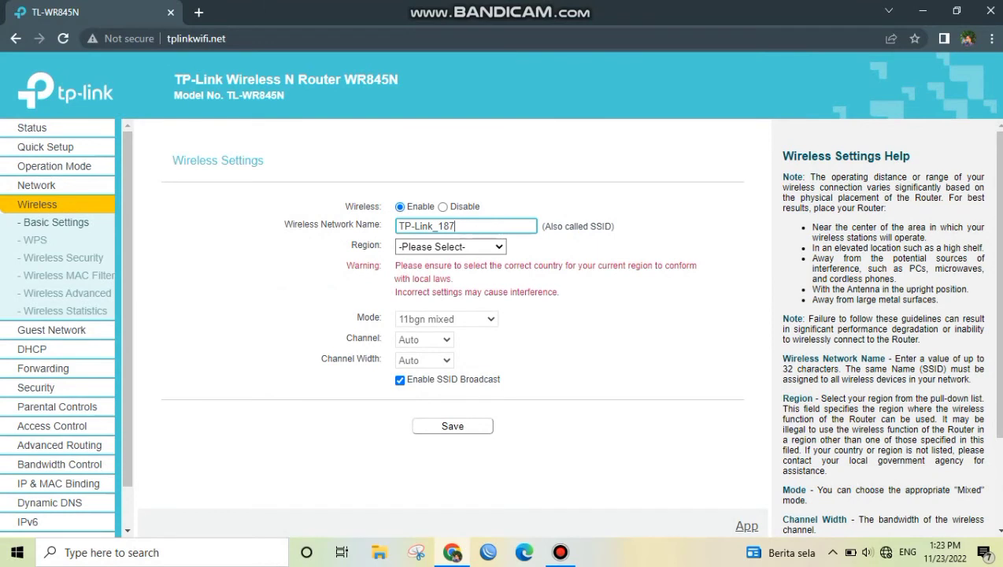
type("P")
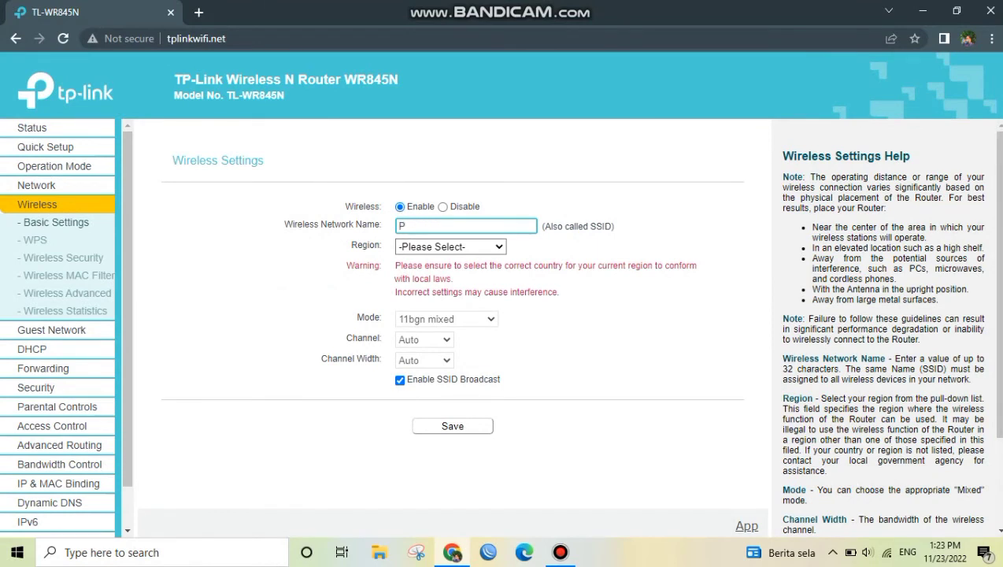
type("enginapan")
Set the wireless region to Indonesia
left_click(451, 247)
scroll(449, 323, "down", 4)
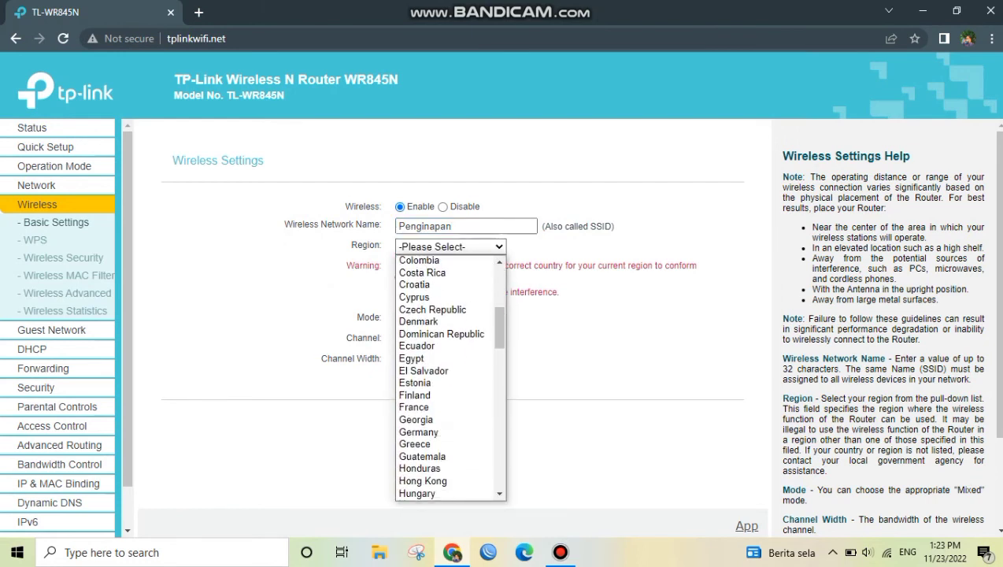
scroll(449, 378, "down", 4)
left_click(426, 336)
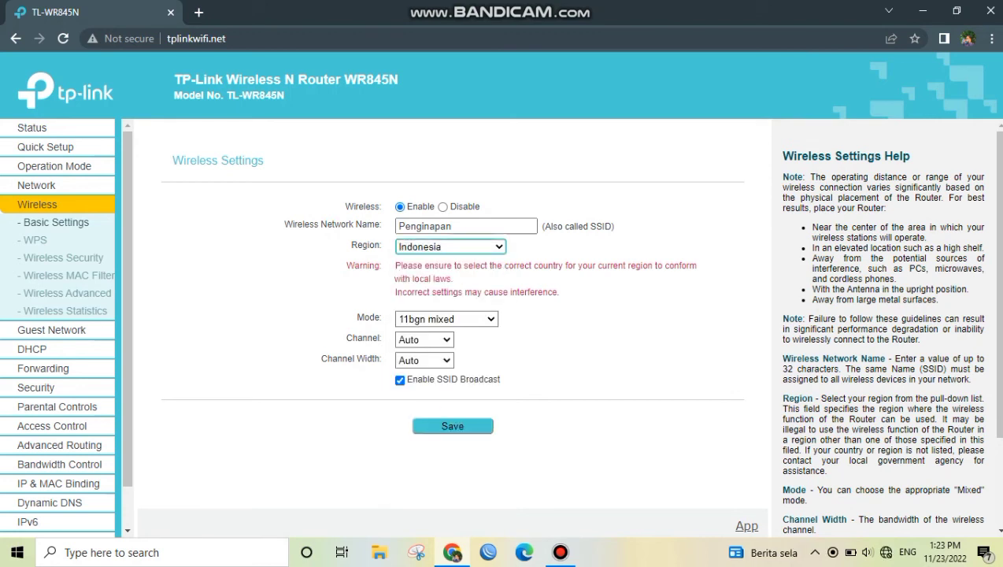
Extend the wireless network name after Penginapan with the lodging owner's name
left_click(471, 227)
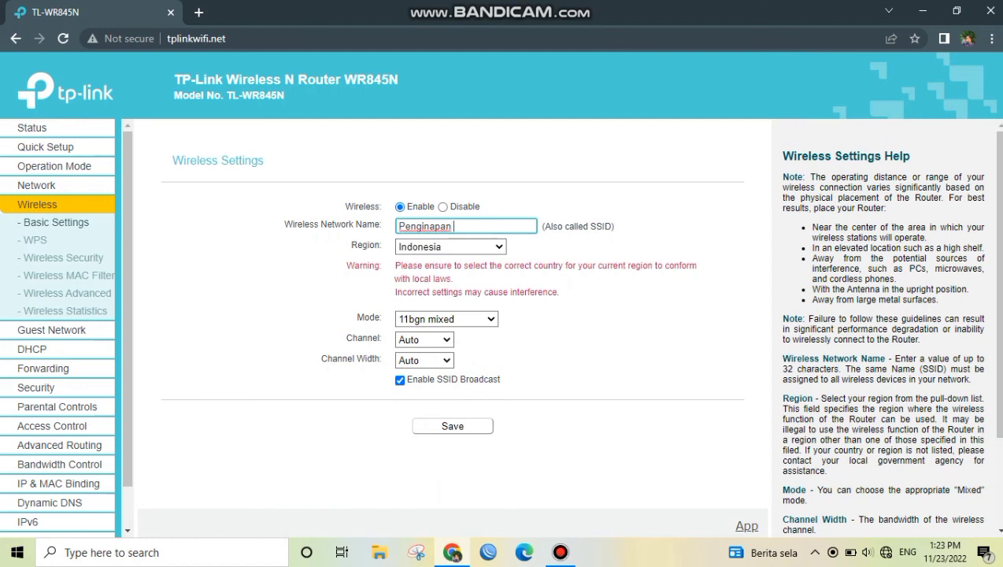
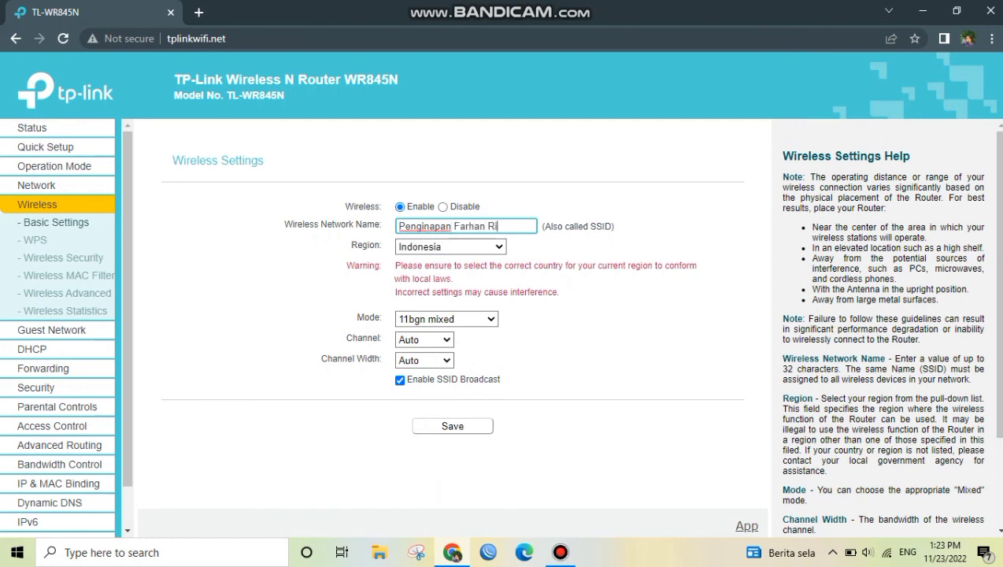
Set the DHCP server's end IP address to 192.168.0.152 and save the DHCP settings
left_click(31, 349)
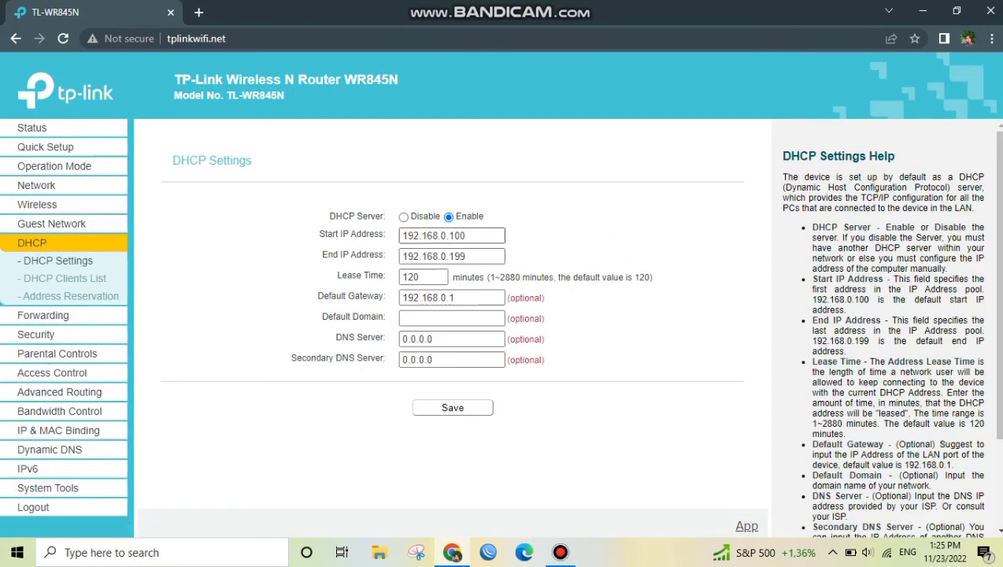
left_click(470, 235)
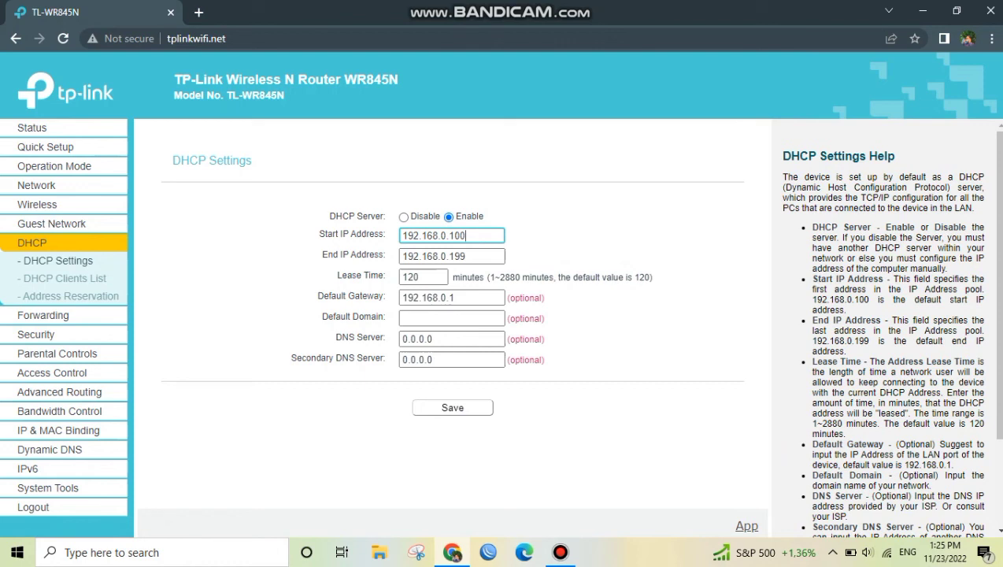
left_click(469, 256)
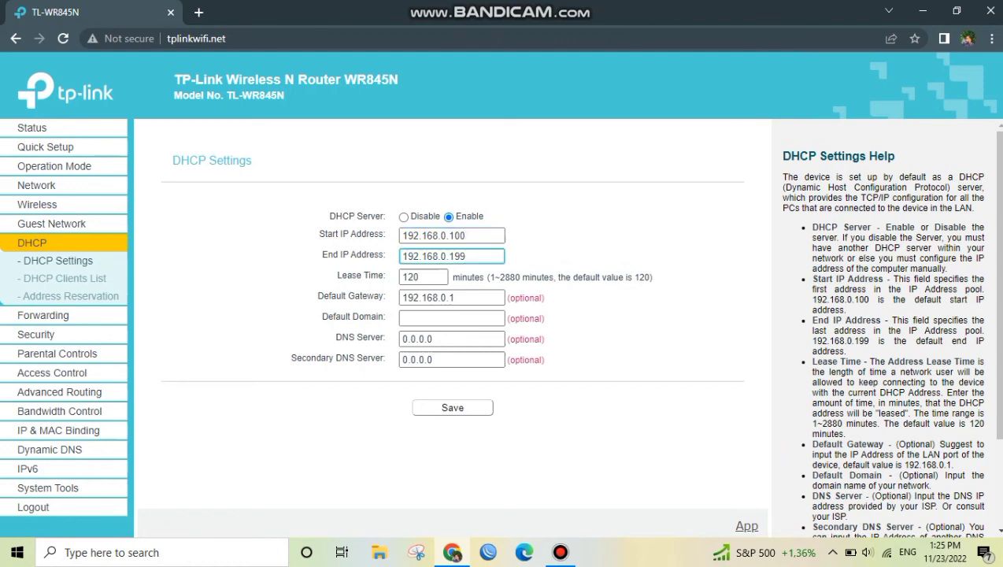
key("BackSpace")
key("BackSpace")
key("BackSpace")
type("152")
left_click(453, 408)
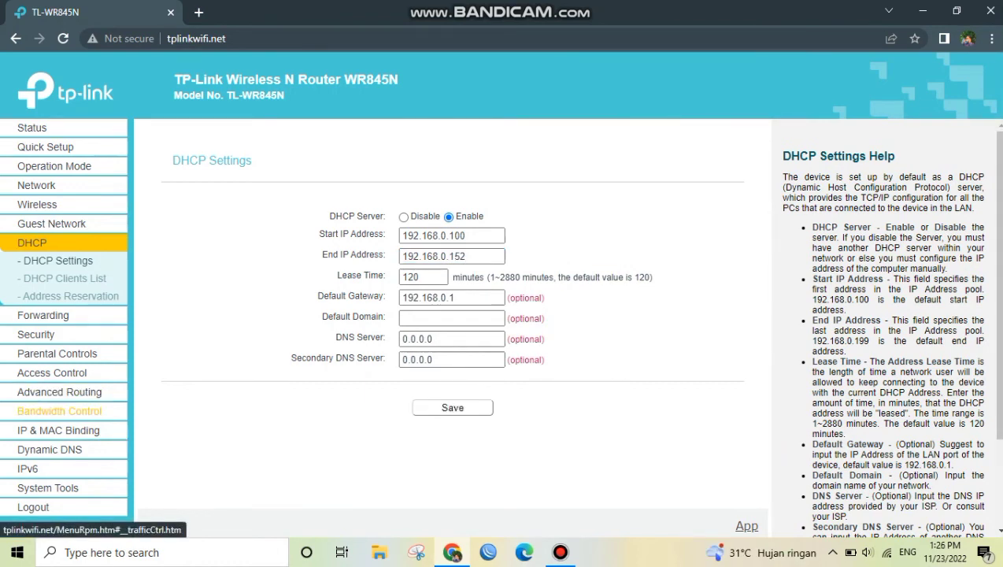
Enable bandwidth control with egress and ingress bandwidth both set to 3000 Kbps, and save it
left_click(59, 411)
left_click(173, 206)
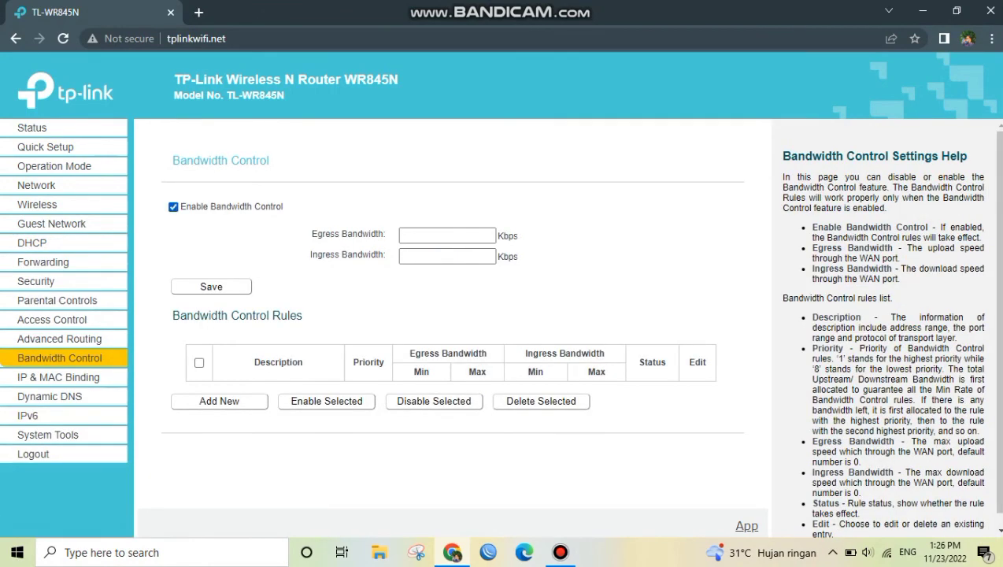
left_click(448, 236)
type("3000")
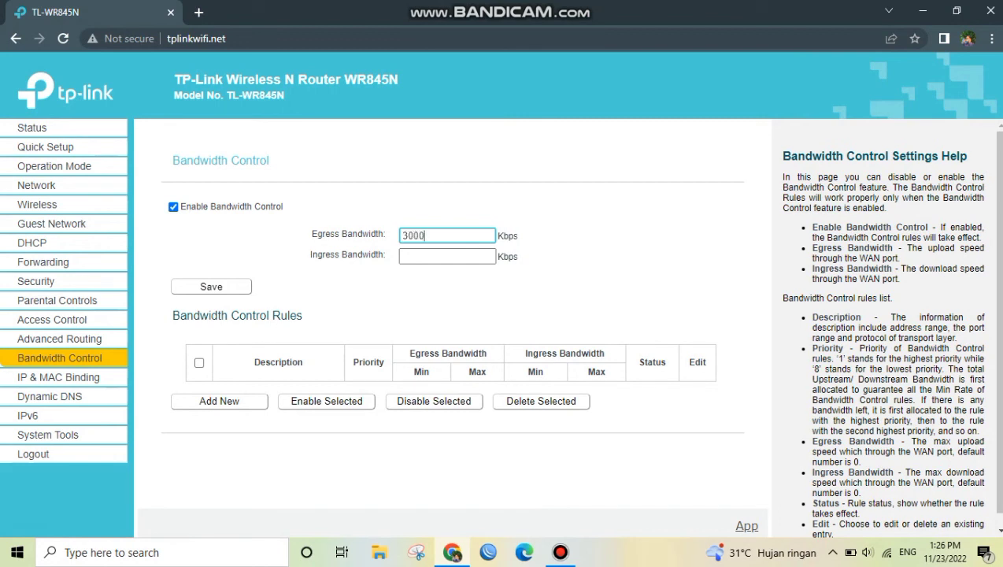
key("Tab")
type("3000")
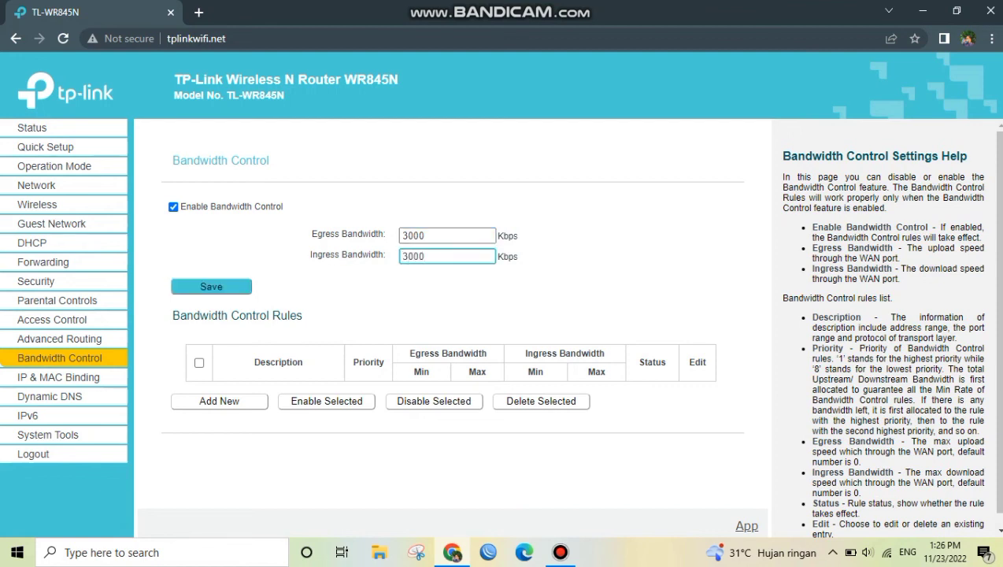
left_click(211, 287)
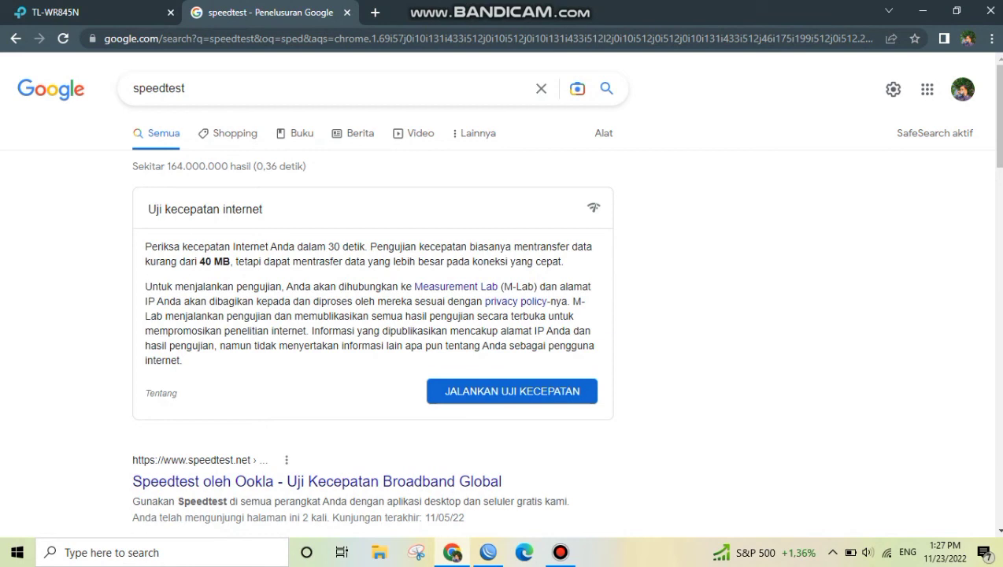
Run Google's internet speed test to check the connection's speed
left_click(512, 392)
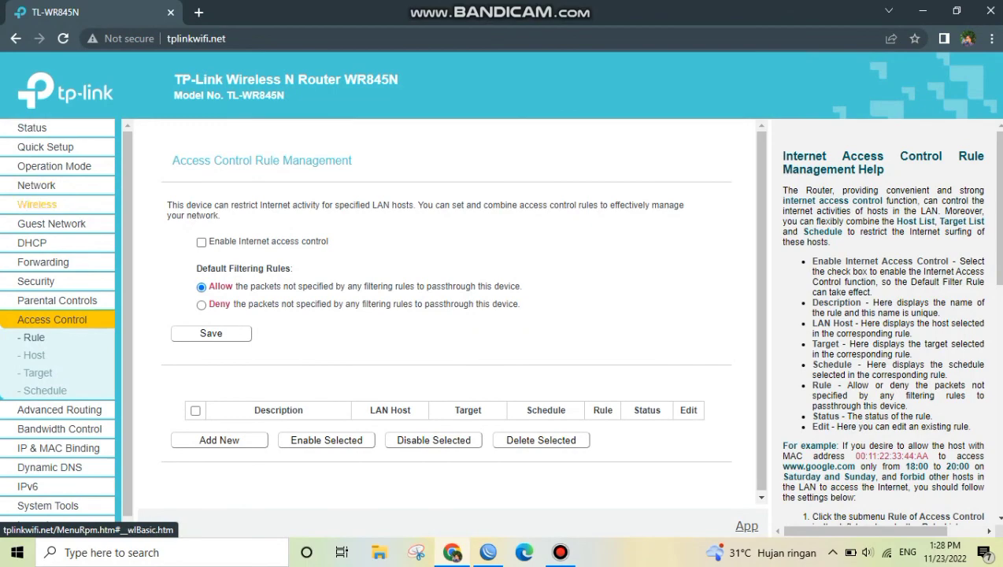
Enable local network access, network isolation and bandwidth control for the guest network
left_click(51, 223)
scroll(98, 224, "up", 3)
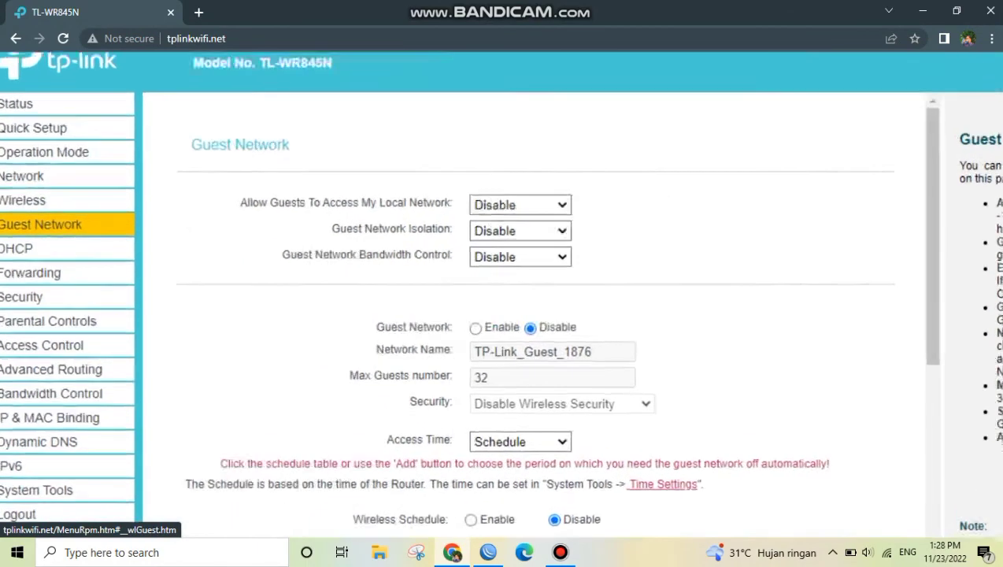
scroll(98, 223, "down", 3)
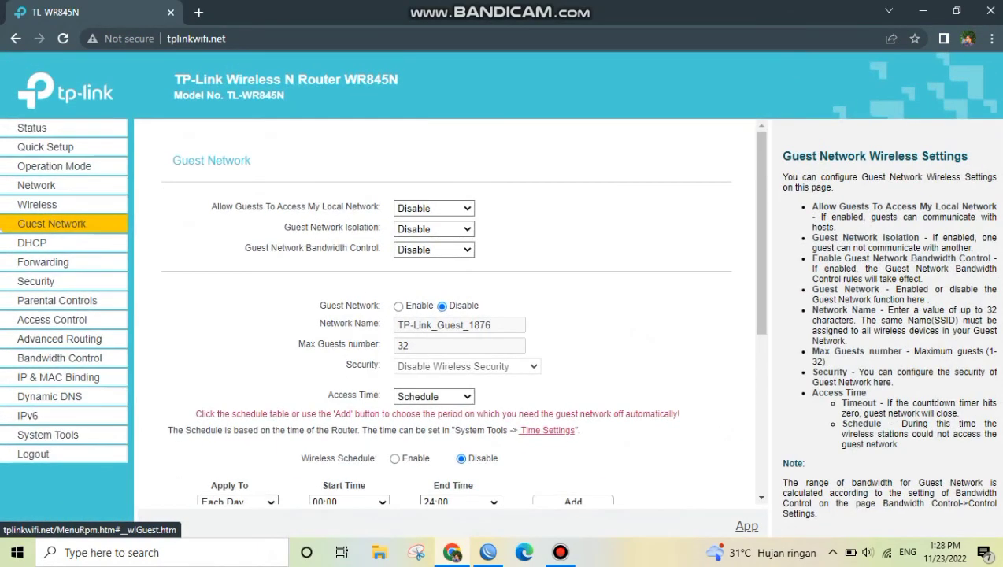
left_click(435, 209)
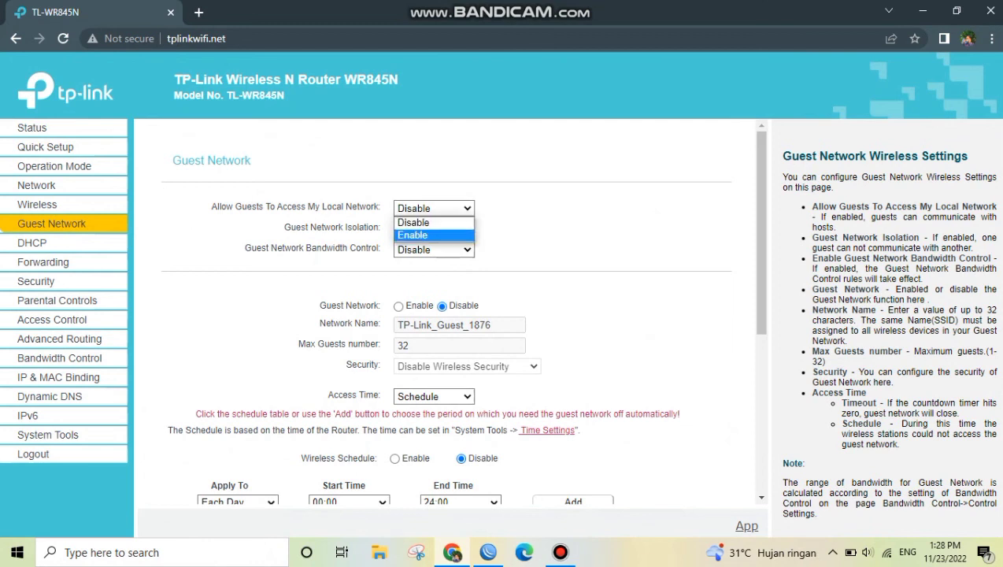
left_click(413, 235)
left_click(433, 228)
left_click(413, 255)
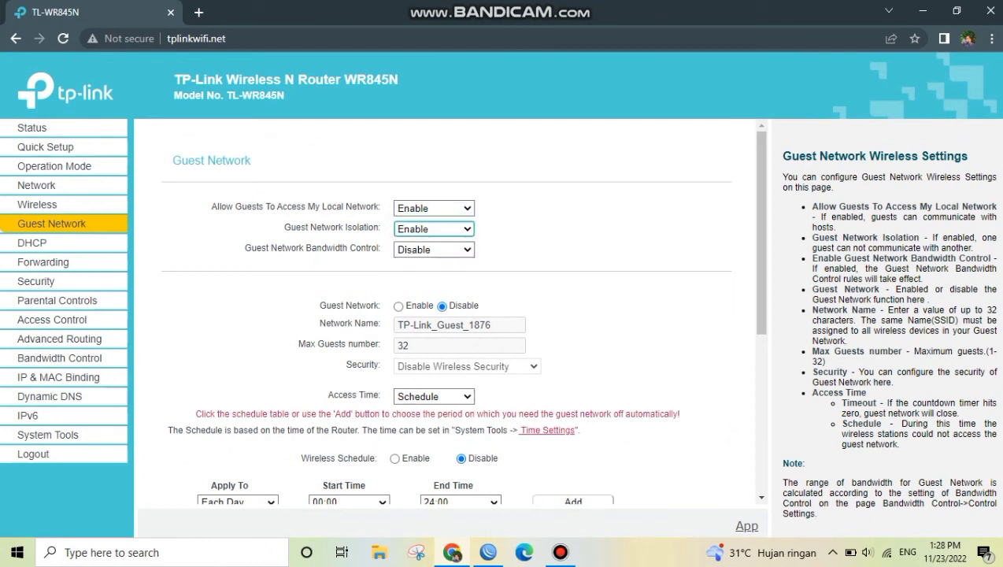
left_click(434, 250)
left_click(412, 275)
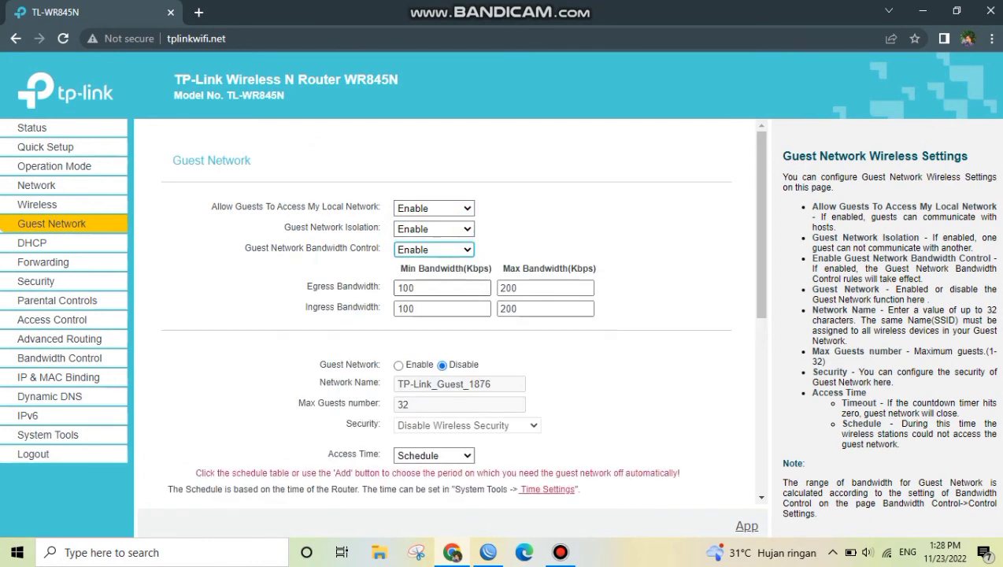
Set the guest network's minimum and maximum egress bandwidth to 2000 Kbps
left_click(437, 288)
key("BackSpace")
key("BackSpace")
key("BackSpace")
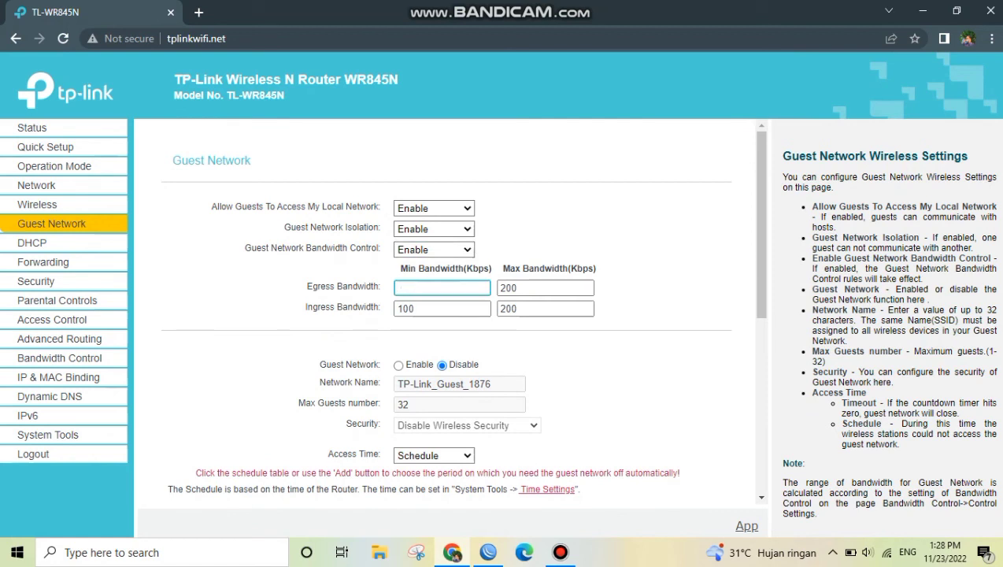
type("2000")
left_click(544, 288)
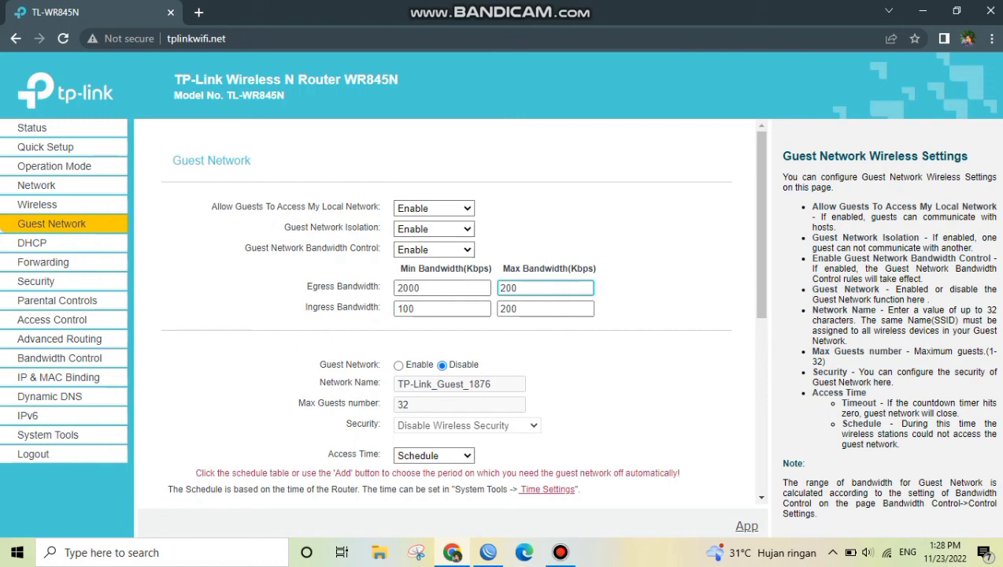
type("0")
Set the guest network's minimum and maximum ingress bandwidth to 2000 Kbps
left_click(443, 309)
key("BackSpace")
key("BackSpace")
key("BackSpace")
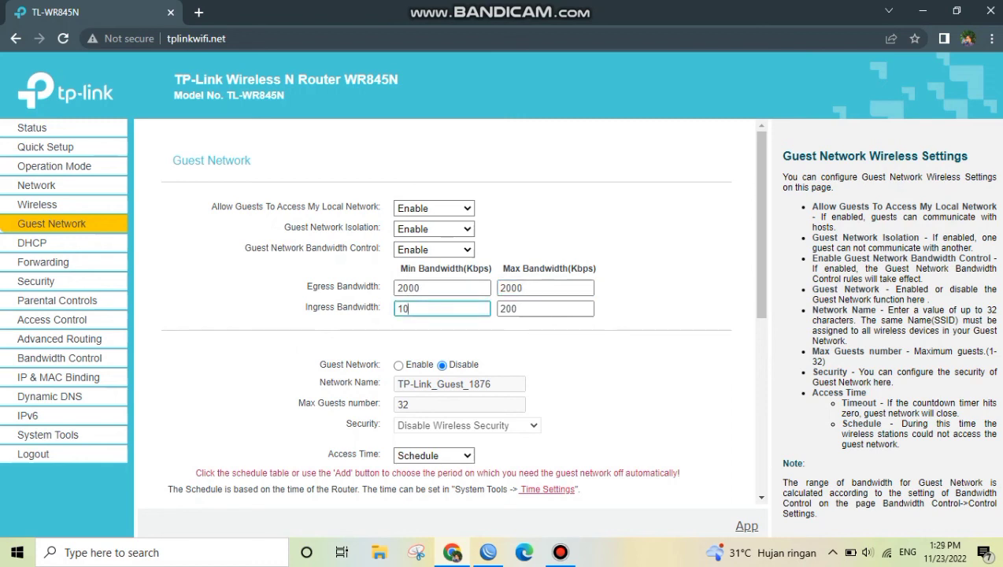
type("2000")
left_click(543, 308)
key("BackSpace")
key("BackSpace")
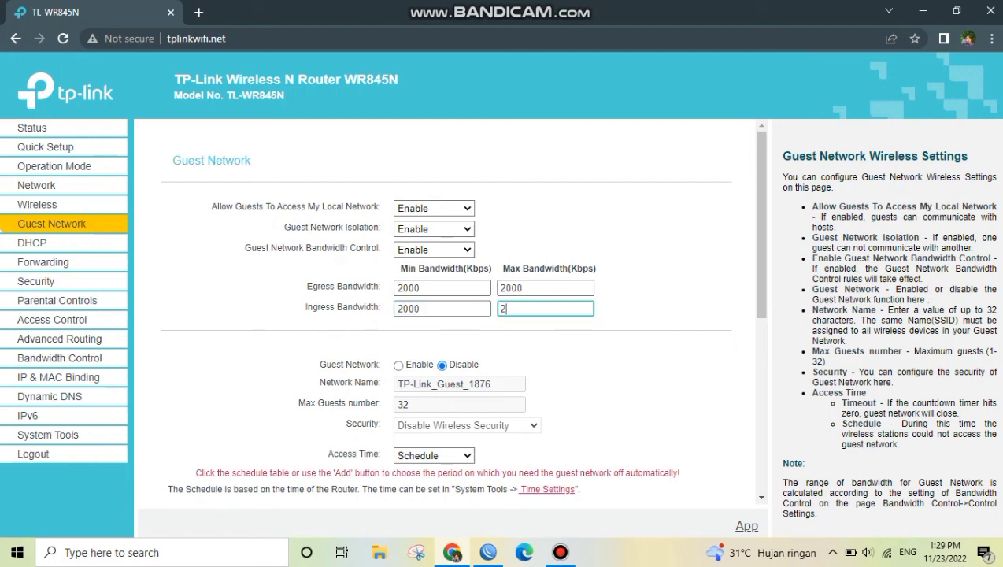
type("000")
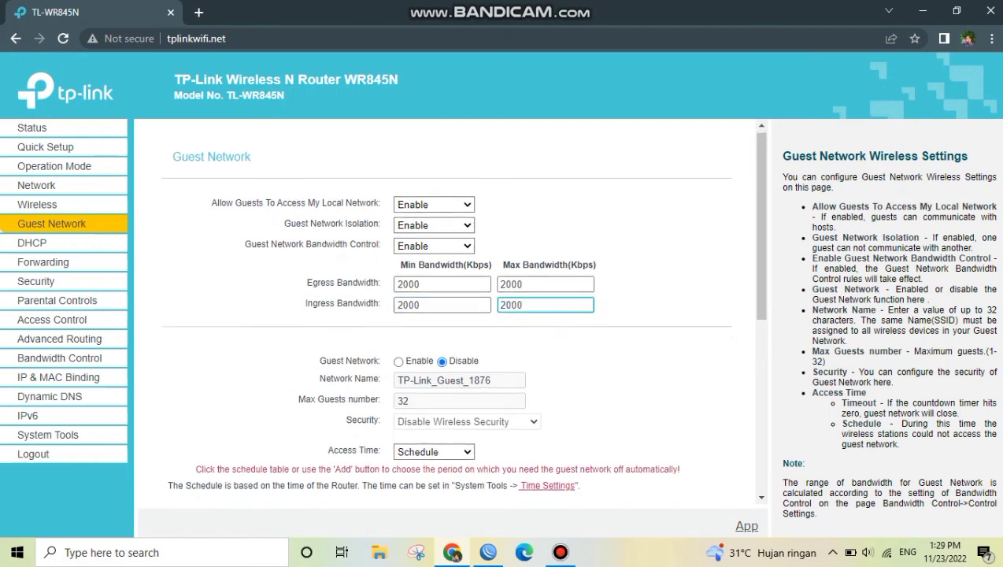
Enable the guest network and name it Pegawai Penginapan
scroll(449, 315, "down", 1)
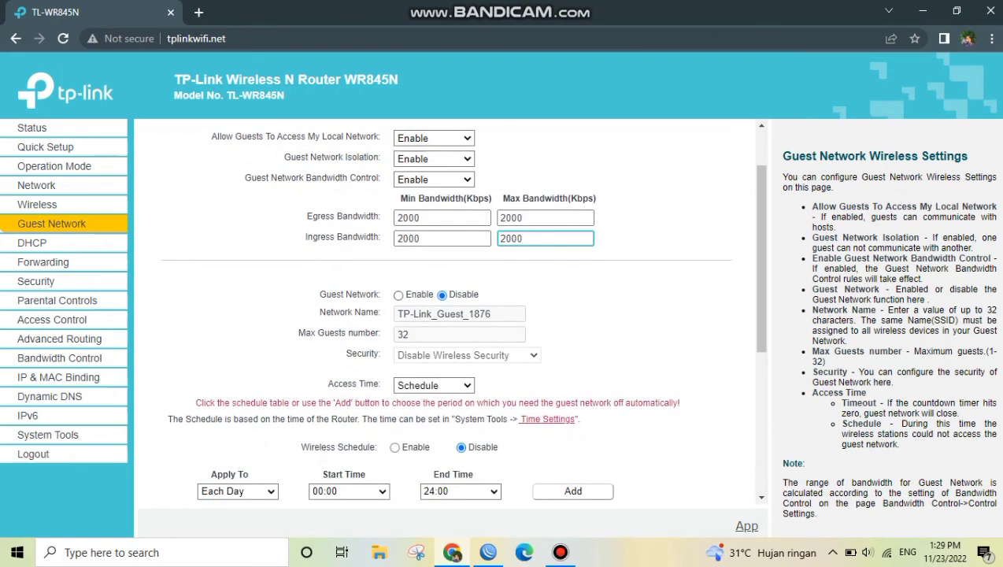
left_click(622, 295)
left_click(399, 295)
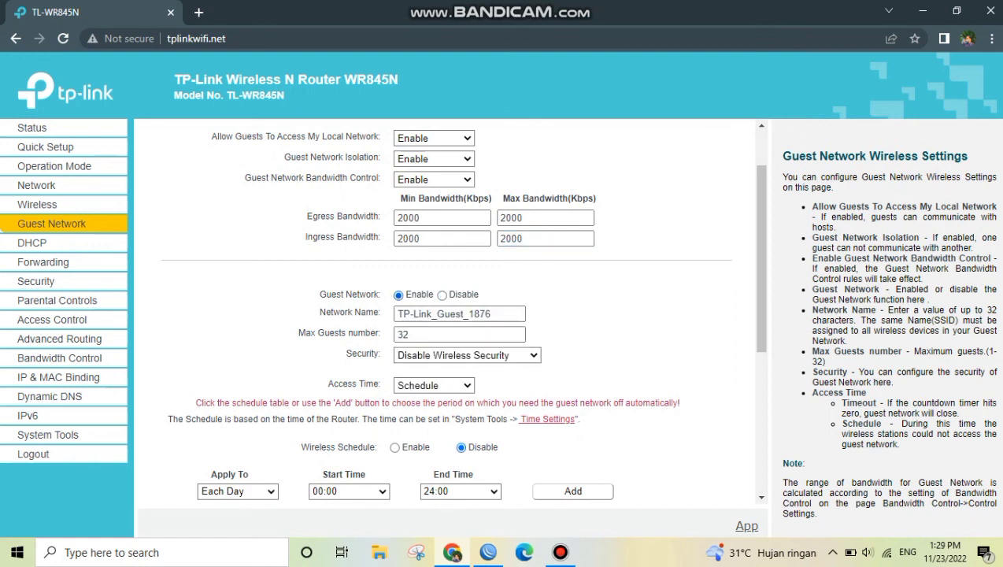
left_click(499, 314)
key("BackSpace")
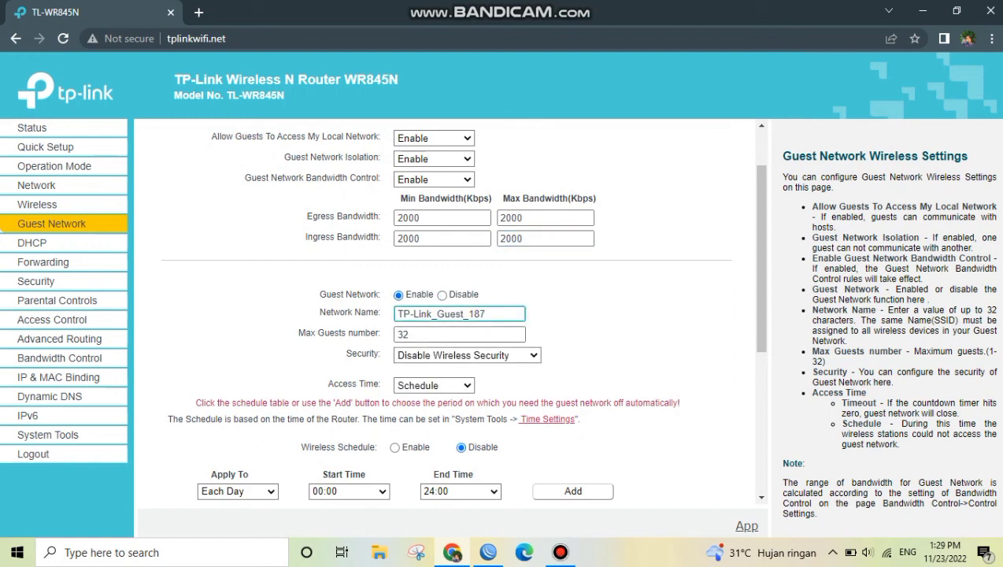
key("BackSpace")
key("BackSpace")
key("BackSpace")
key("BackSpace")
key("BackSpace")
key("BackSpace")
key("BackSpace")
key("BackSpace")
key("BackSpace")
key("BackSpace")
key("BackSpace")
key("BackSpace")
key("BackSpace")
key("BackSpace")
key("BackSpace")
key("BackSpace")
key("BackSpace")
type("P")
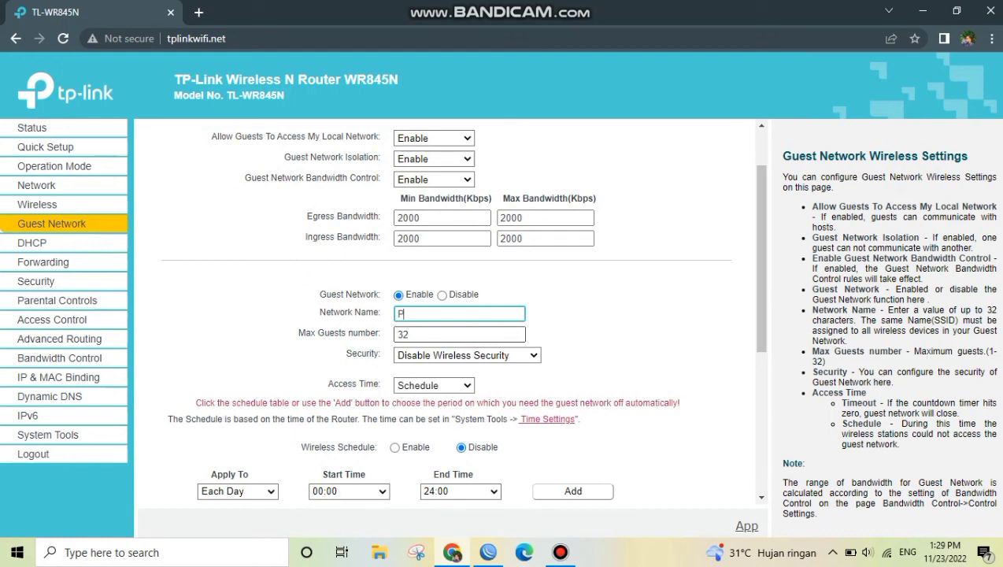
type("egawai Pengina")
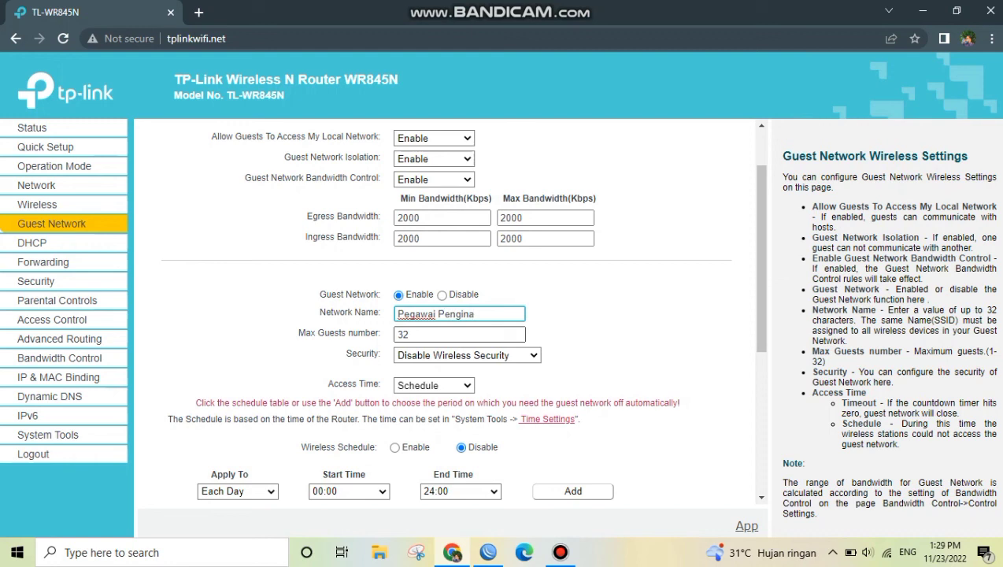
type("lpan")
Limit the guest network's maximum number of guests to 4
key("Tab")
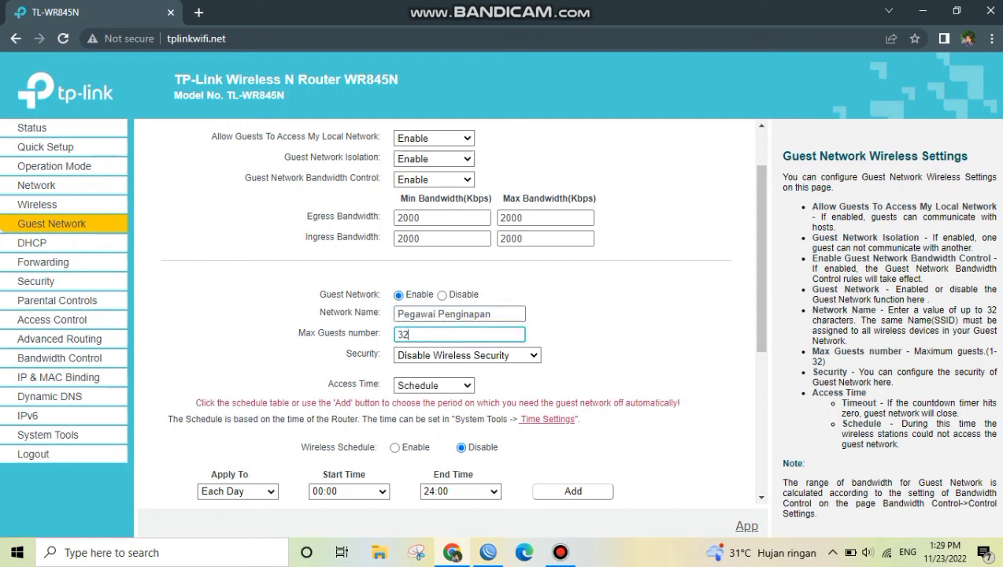
key("BackSpace")
key("BackSpace")
type("4")
Secure the guest network with WPA/WPA2 - Personal and WPA2-PSK authentication, leaving the encryption on Auto
left_click(468, 355)
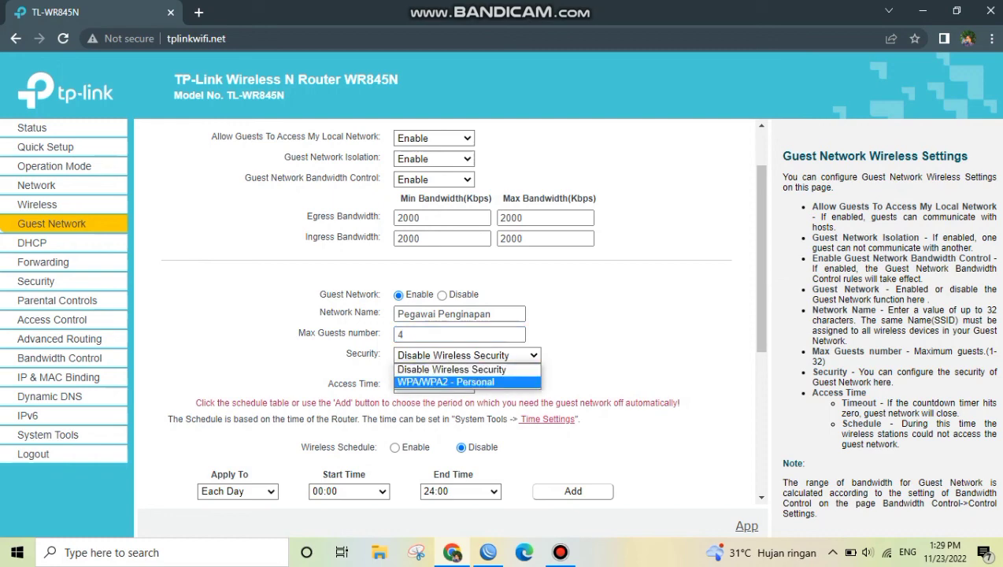
left_click(446, 382)
scroll(446, 382, "down", 1)
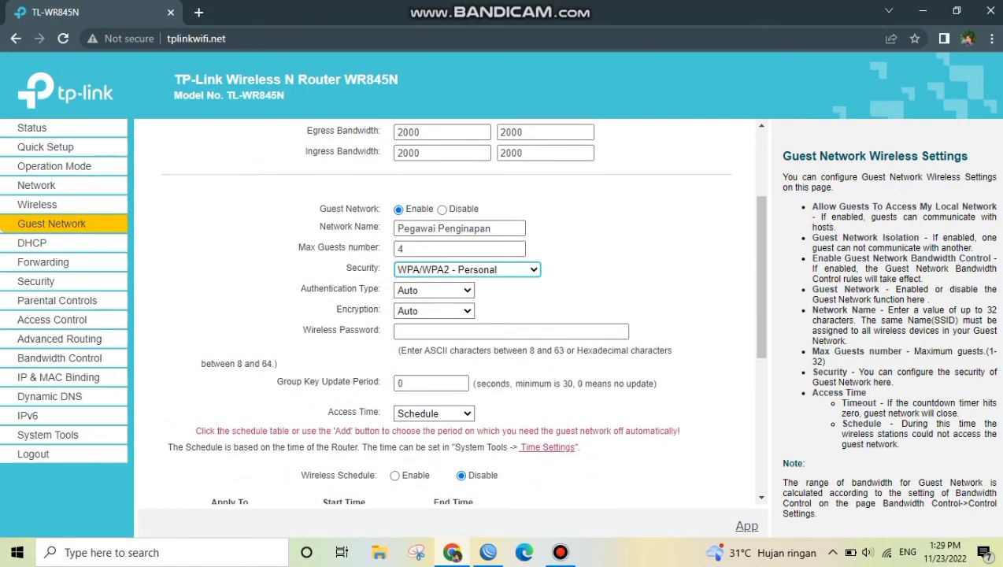
left_click(434, 291)
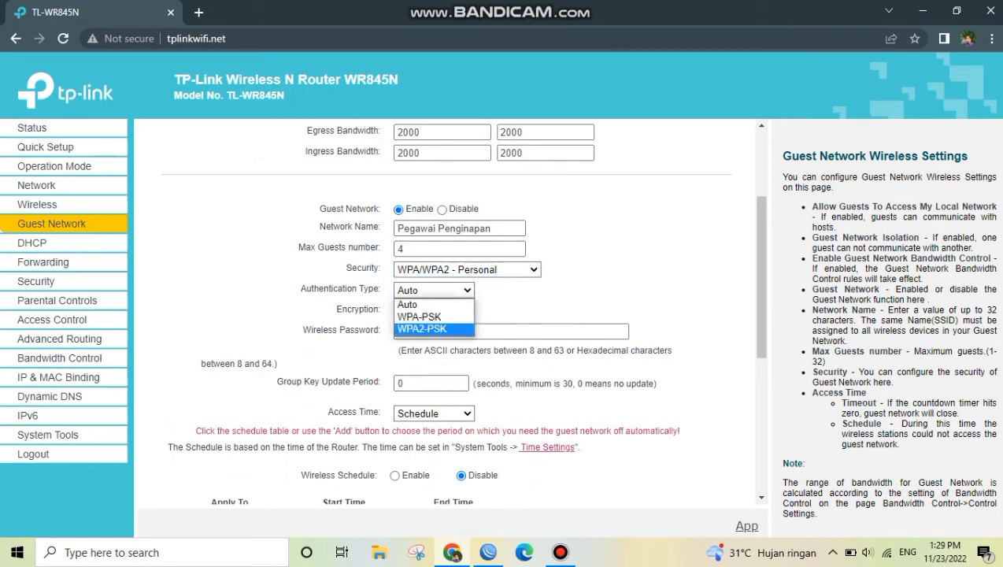
left_click(424, 329)
left_click(434, 311)
Enter the guest network's wireless password and set its group key update period to 120 seconds
left_click(511, 331)
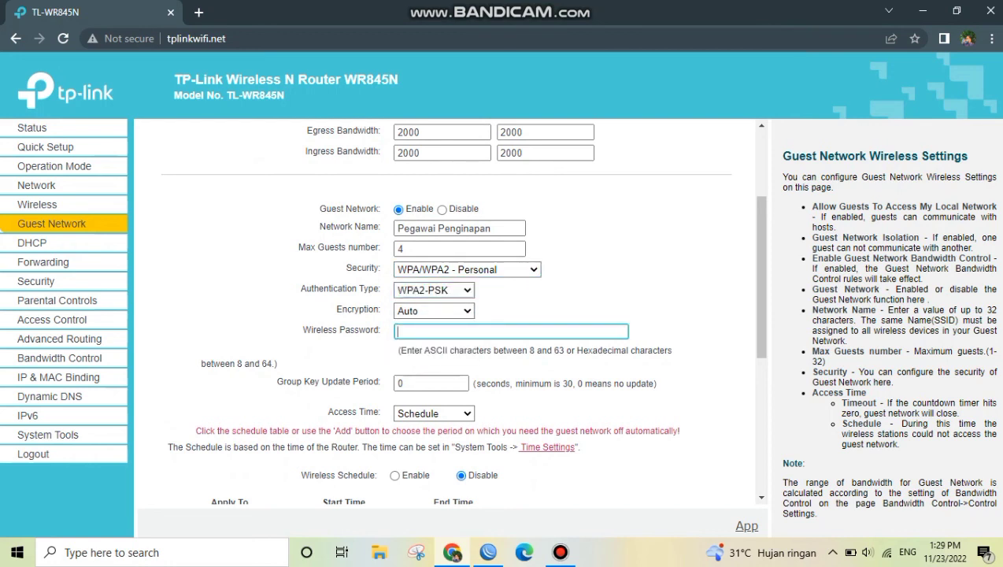
type("12345678")
key("Tab")
key("BackSpace")
type("120")
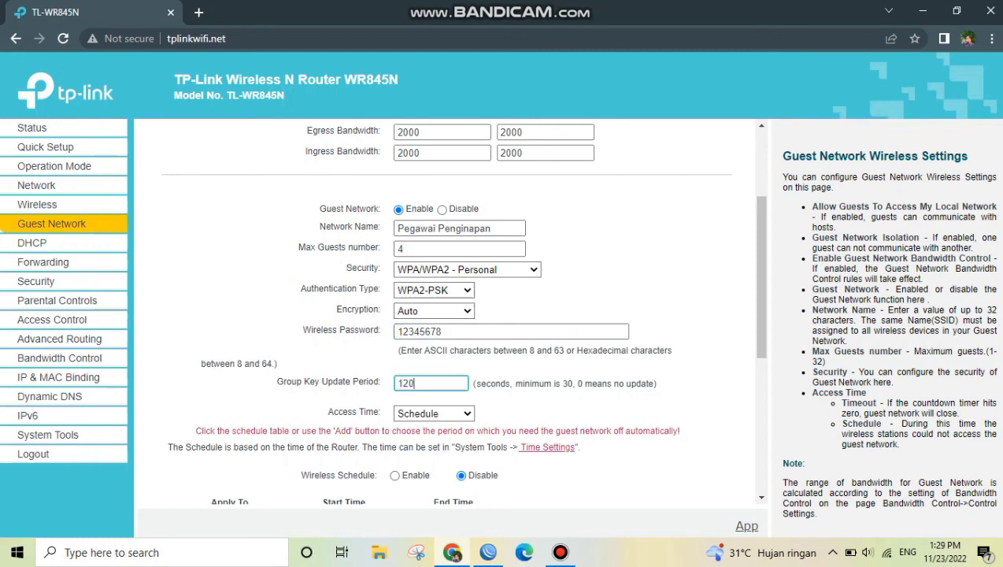
Keep the guest network's access time on Schedule and apply the schedule to each day
scroll(462, 313, "down", 1)
scroll(463, 314, "down", 2)
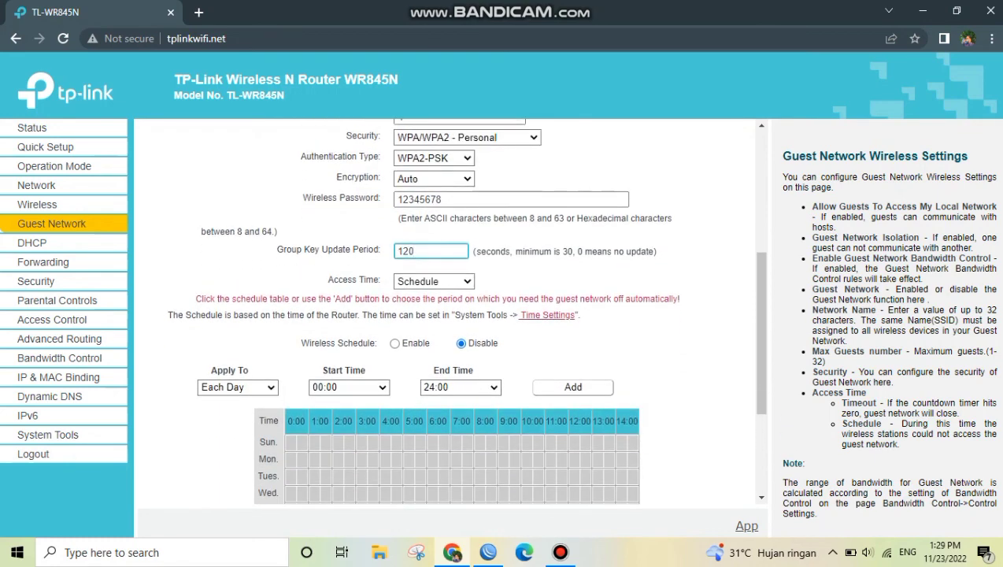
left_click(435, 282)
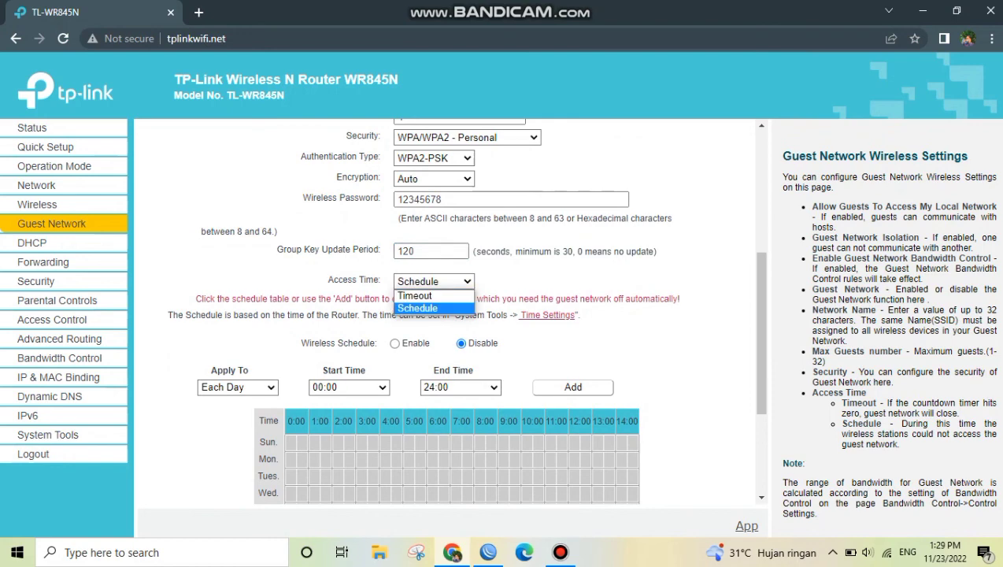
left_click(433, 307)
scroll(465, 310, "down", 3)
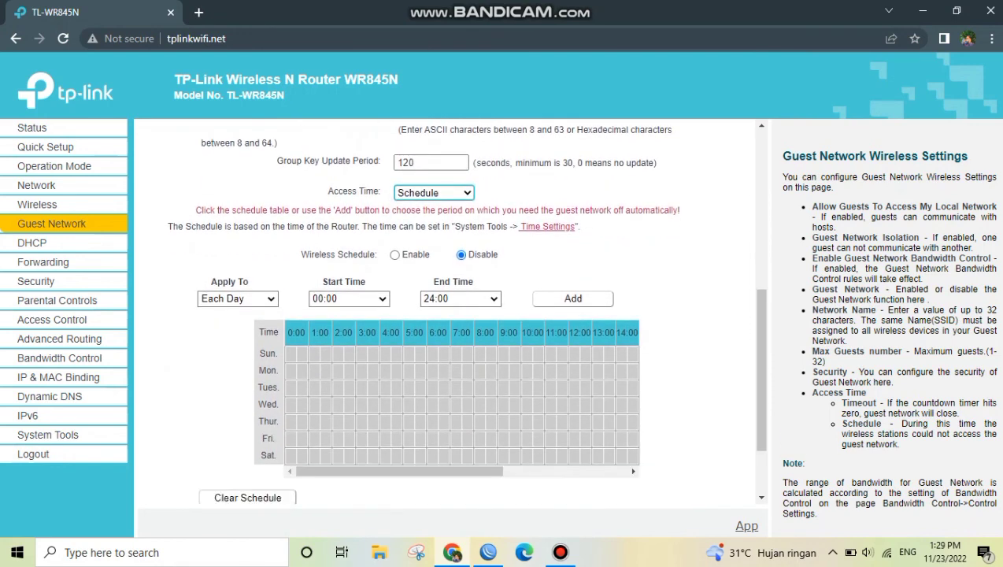
left_click(237, 245)
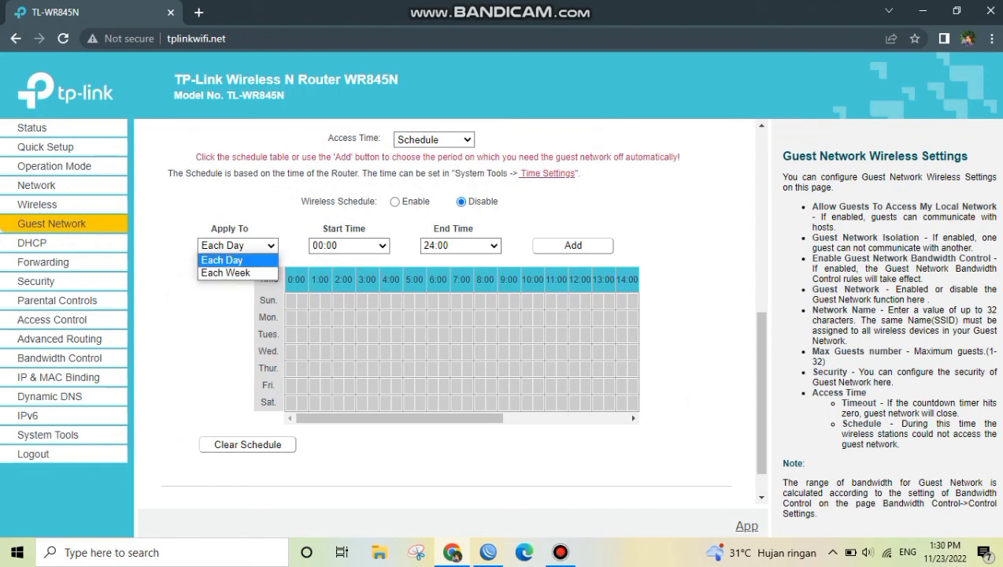
left_click(236, 260)
Set the schedule's start time to 08:00 and end time to 21:00, and save the guest network settings
left_click(349, 245)
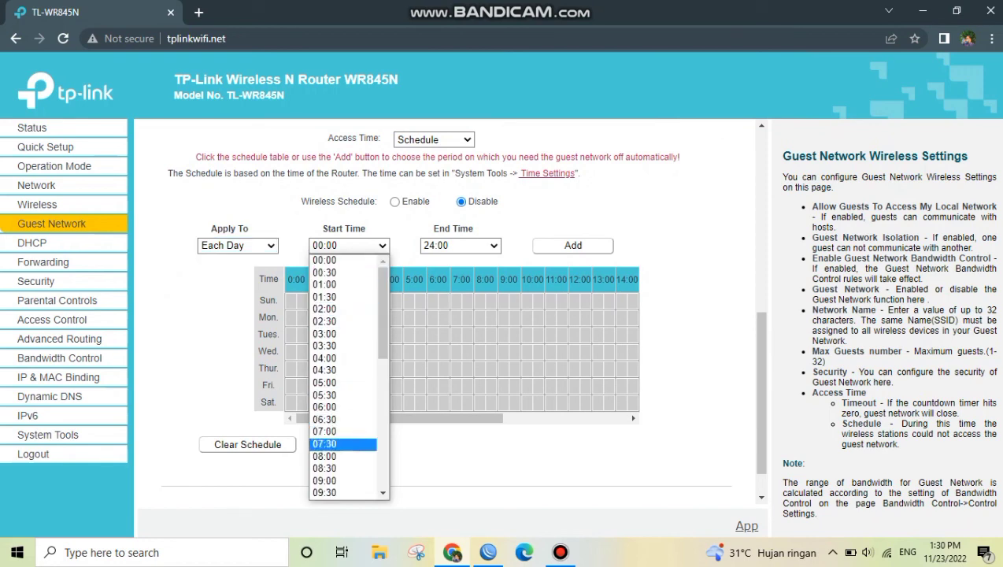
left_click(344, 456)
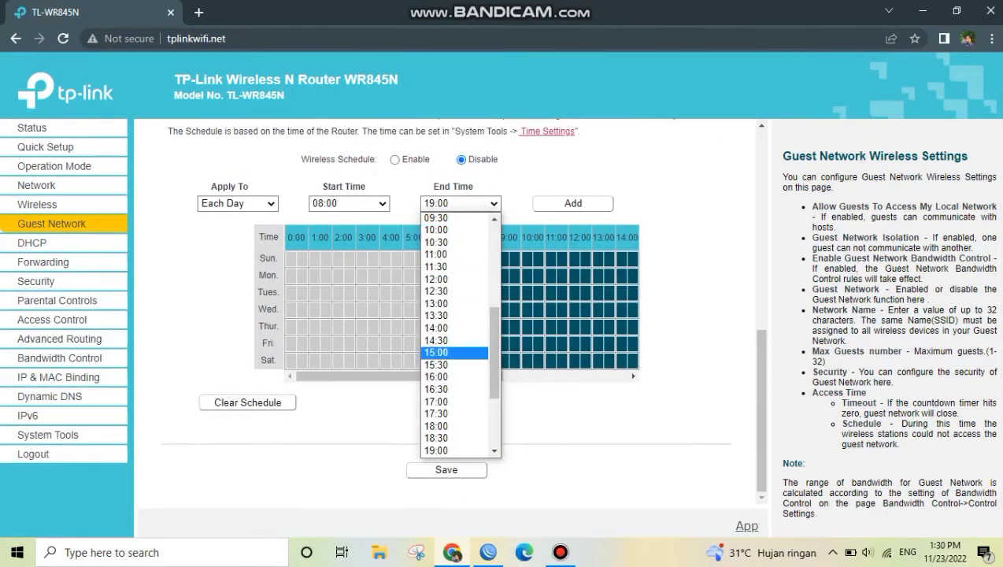
scroll(455, 437, "down", 2)
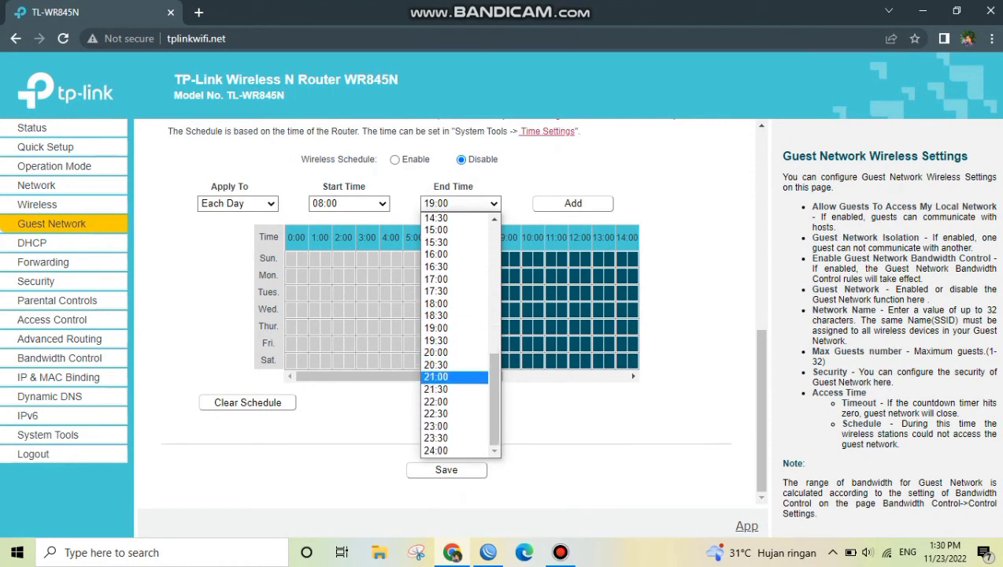
left_click(435, 377)
left_click(447, 469)
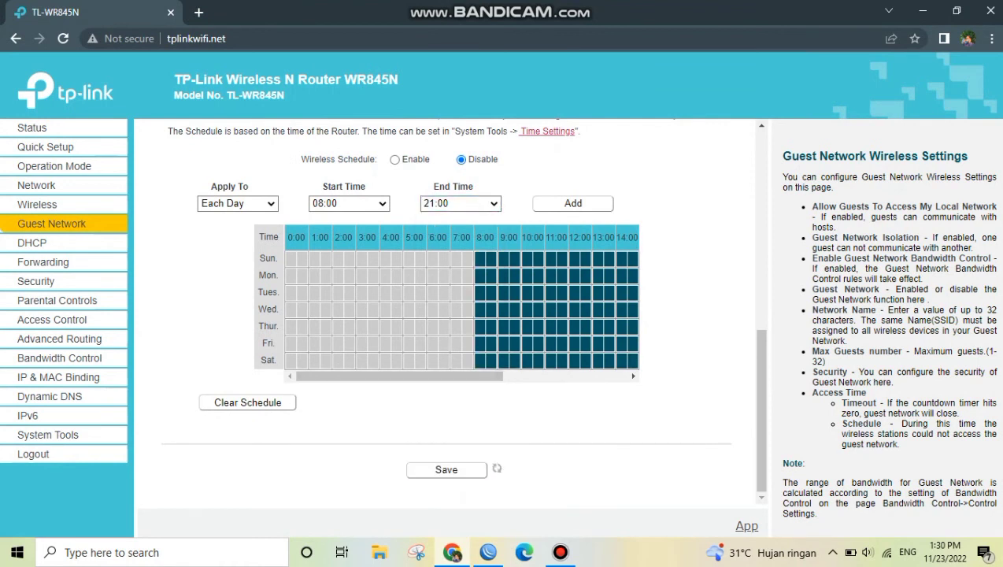